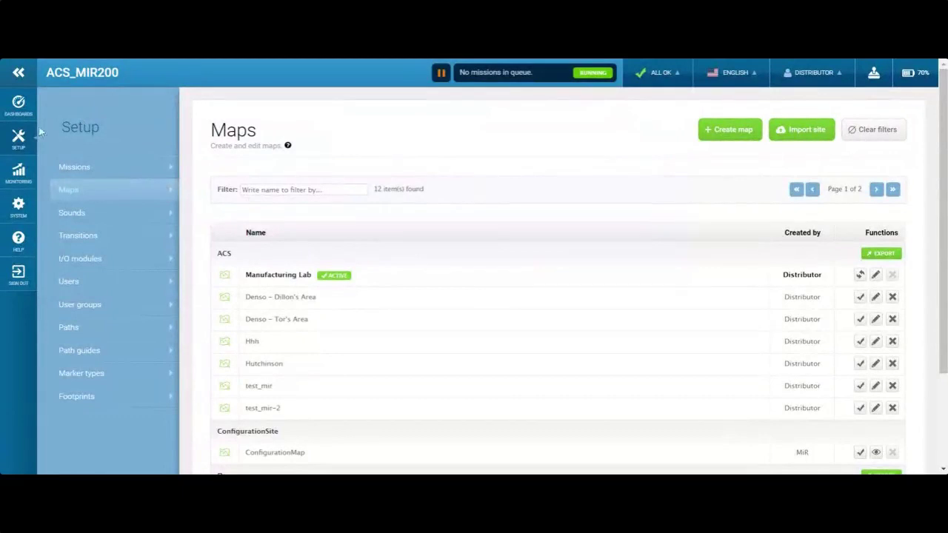
- Open the Default Dashboard and examine the live map around the robot's current position
click(19, 106)
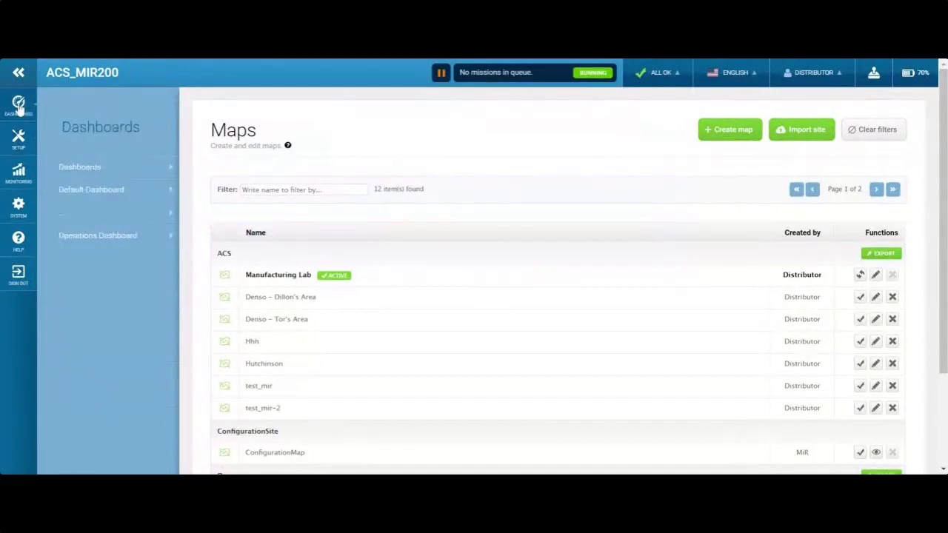
click(106, 195)
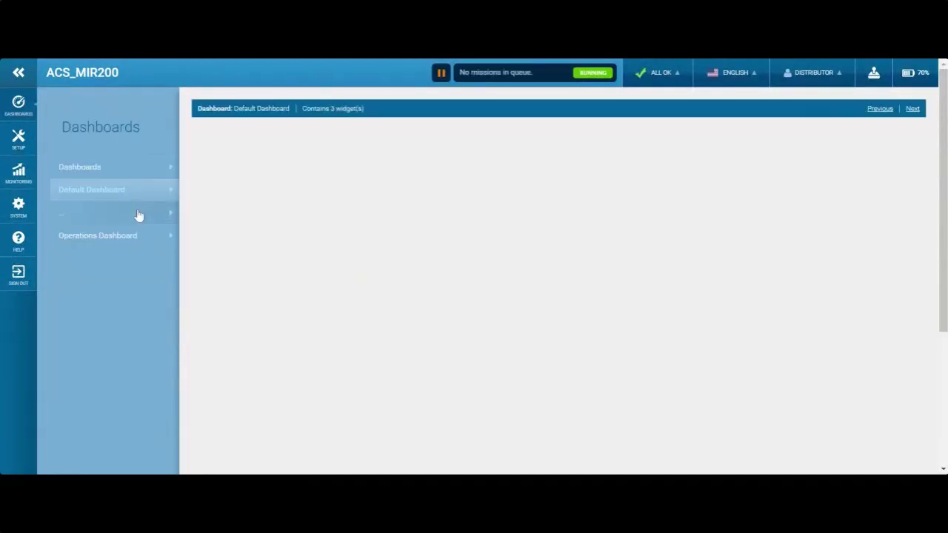
scroll(185, 250, down, 3)
scroll(180, 251, down, 1)
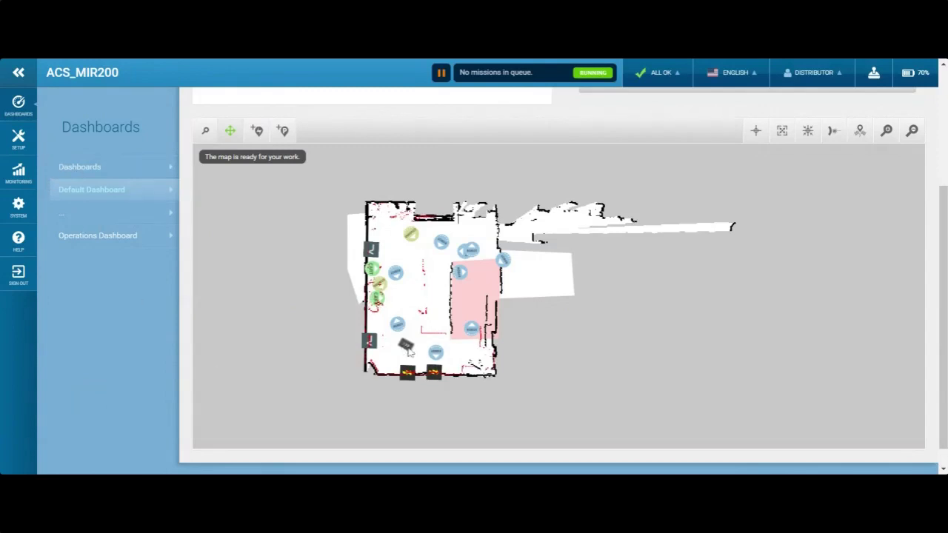
scroll(406, 350, up, 1)
scroll(406, 351, up, 3)
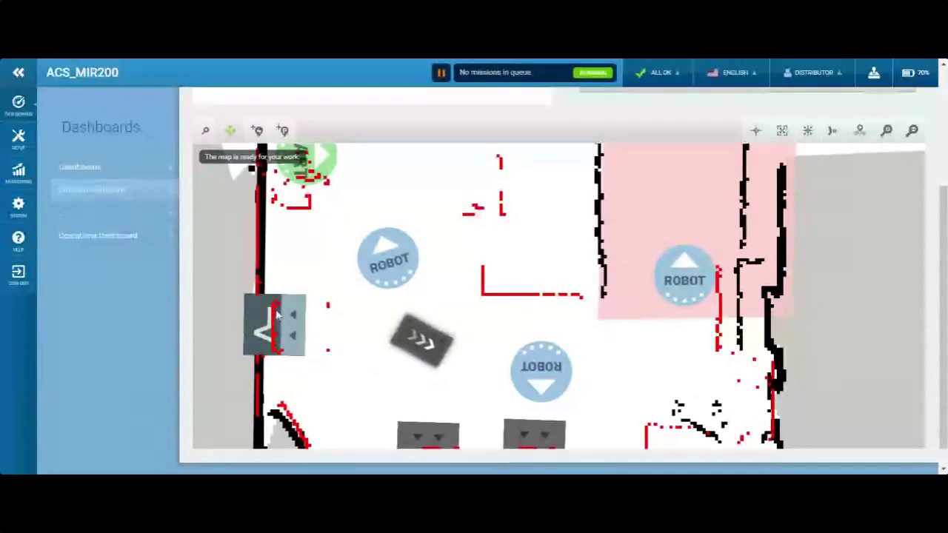
- Create a new map named "5/14/2020 MiR Webinar" in the ACS site
click(19, 139)
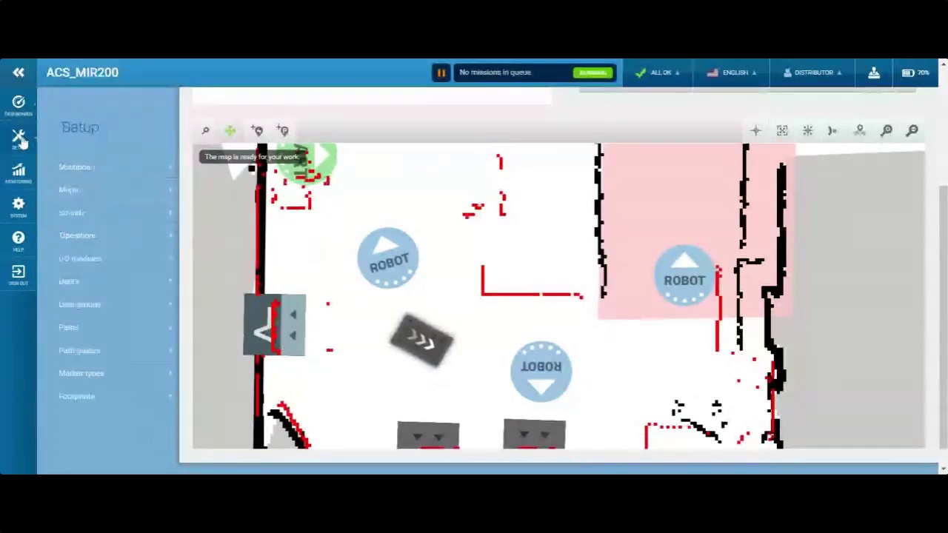
click(68, 190)
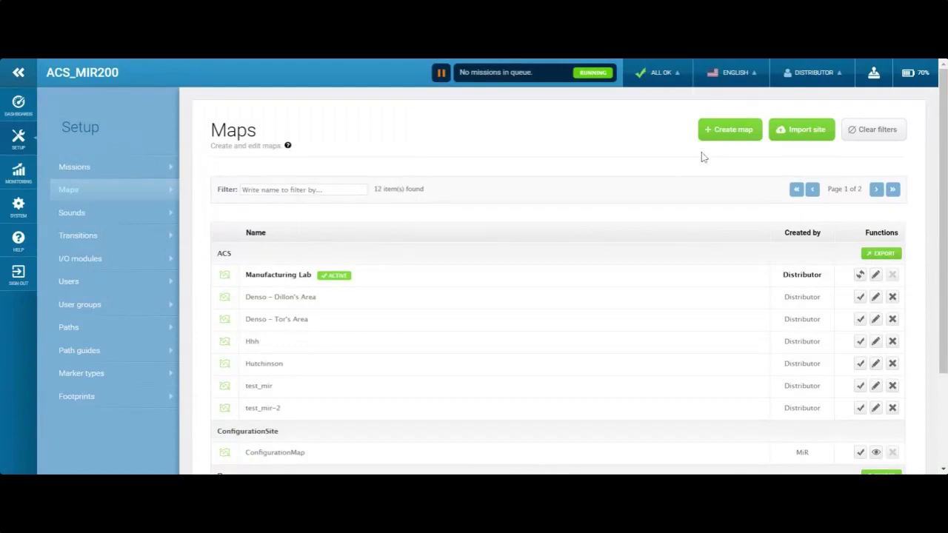
click(720, 138)
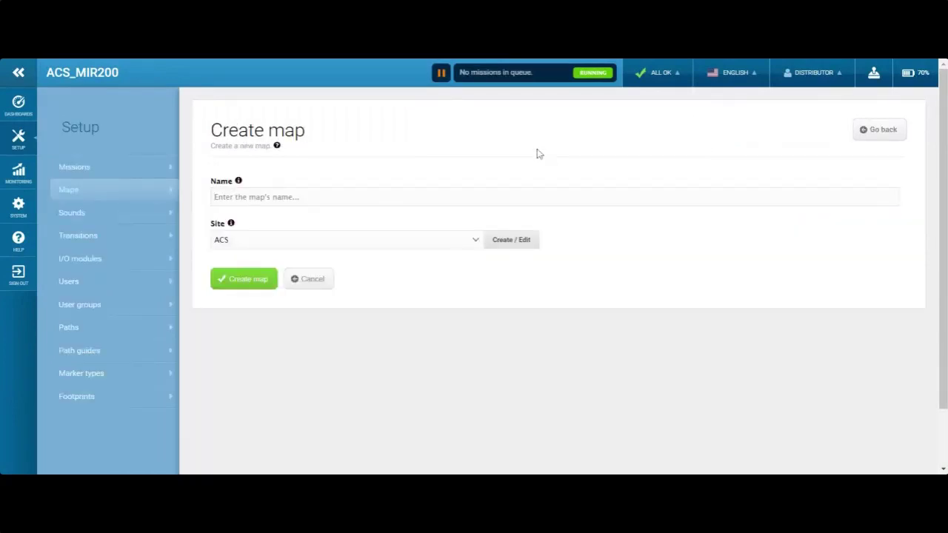
text(5/14/2020 MiR Webinar)
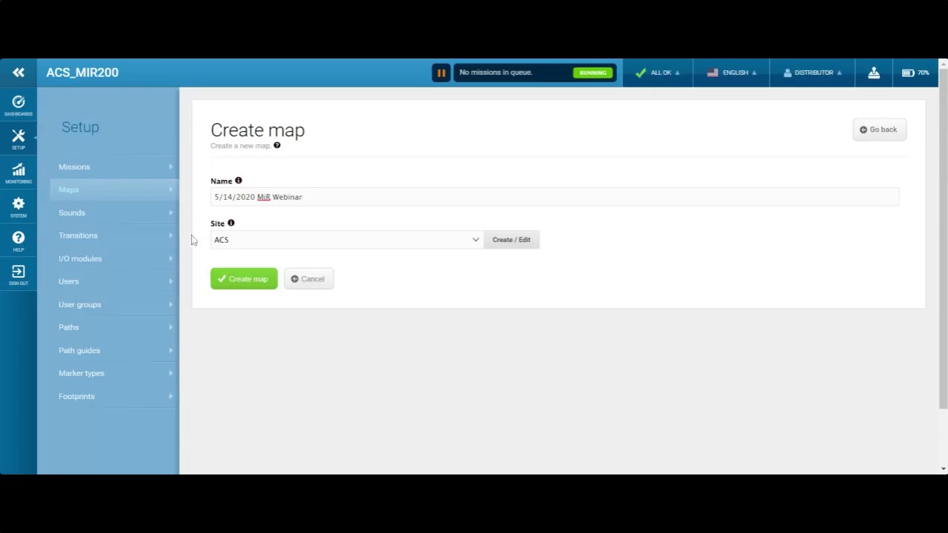
click(244, 280)
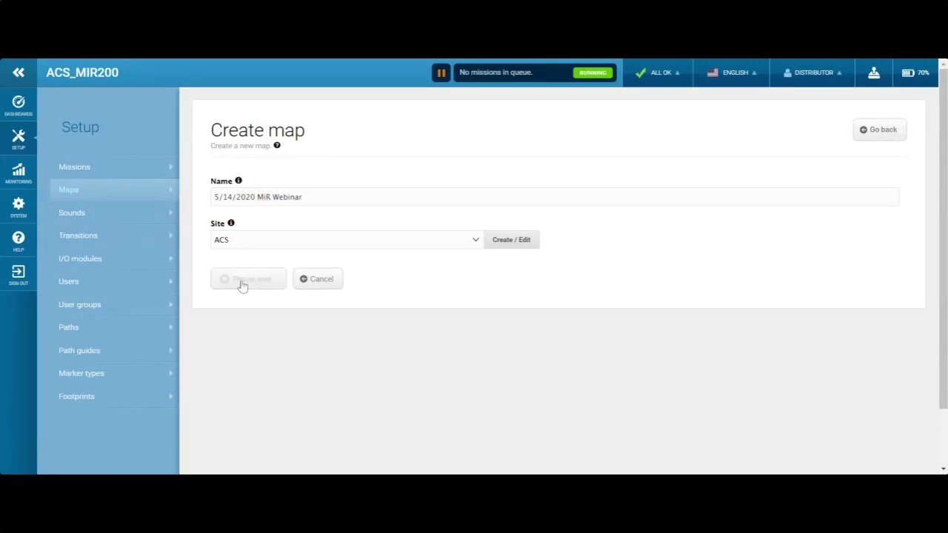
- Record a new map of the room with Record and overwrite, and accept saving the optimized map
scroll(203, 304, down, 1)
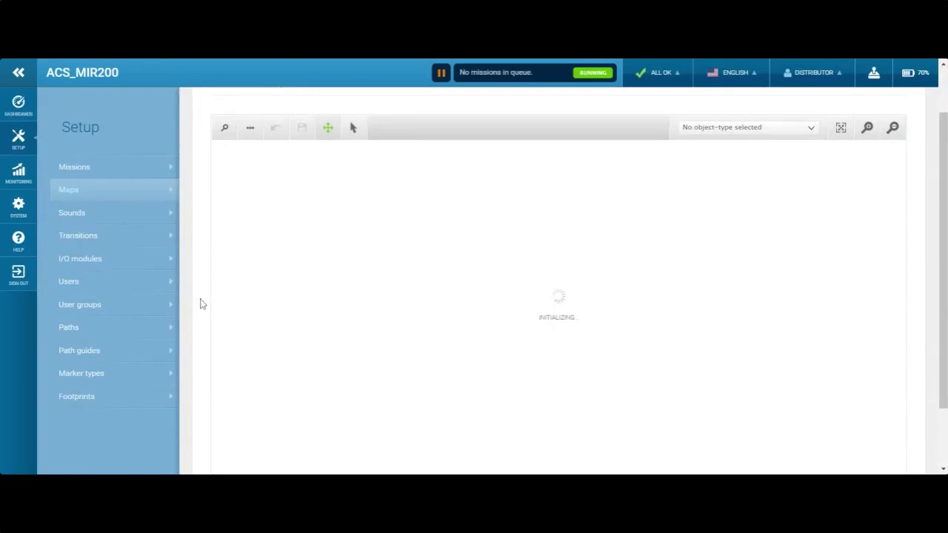
scroll(200, 302, down, 1)
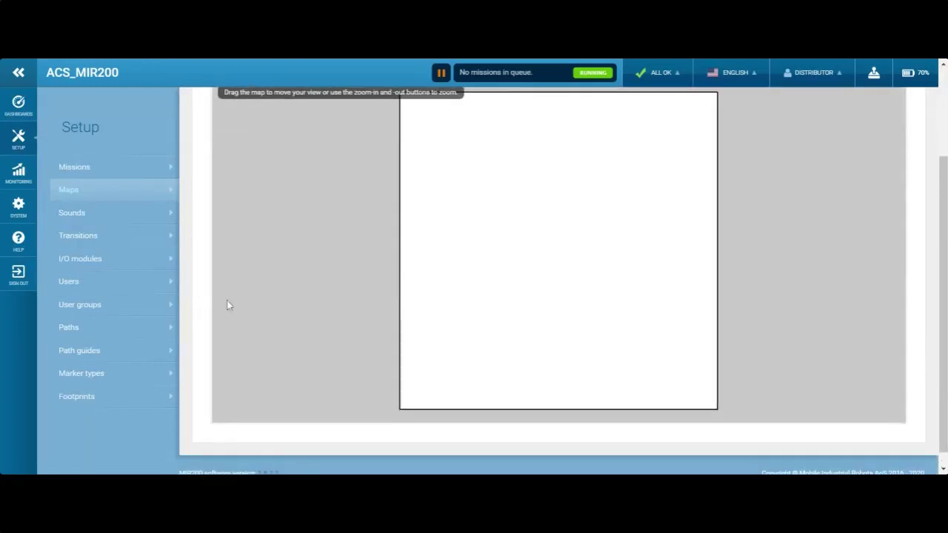
scroll(215, 327, up, 1)
scroll(387, 361, up, 2)
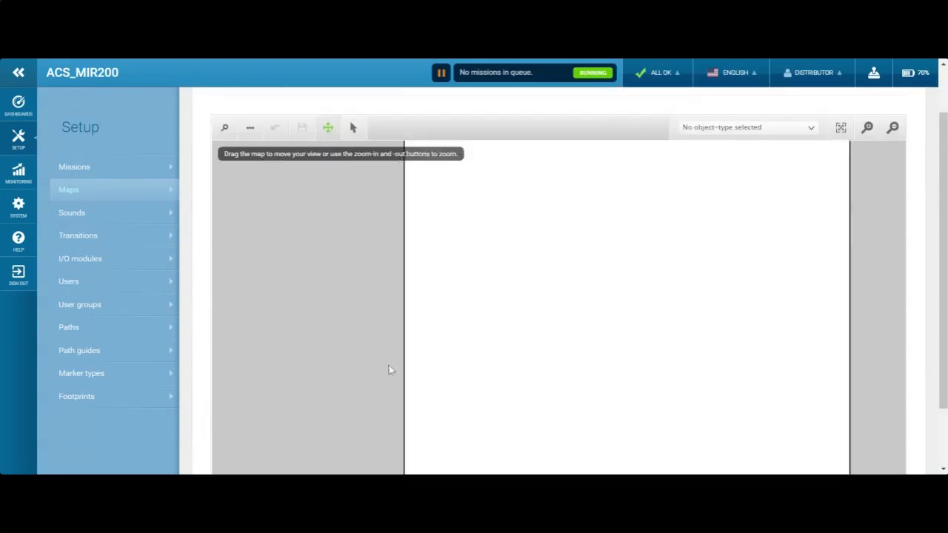
scroll(386, 357, down, 3)
scroll(396, 259, up, 3)
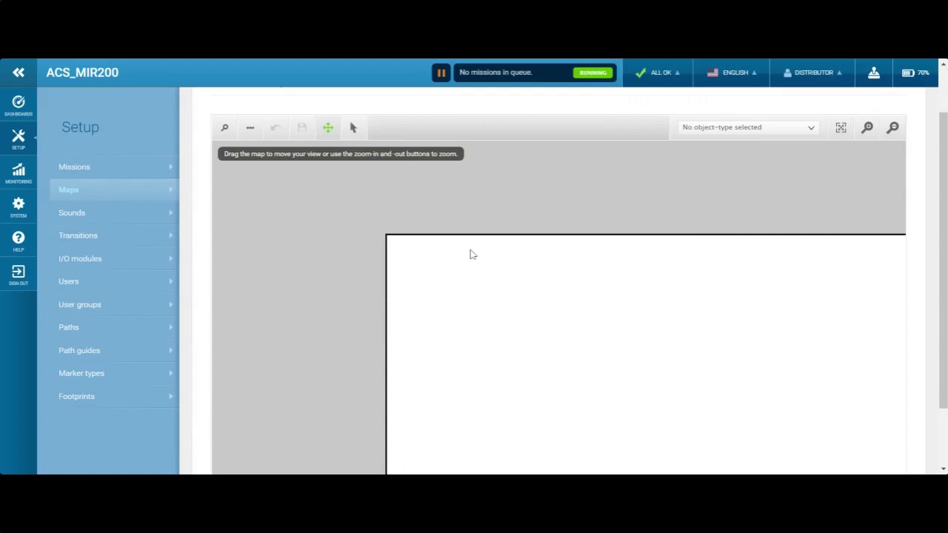
click(252, 129)
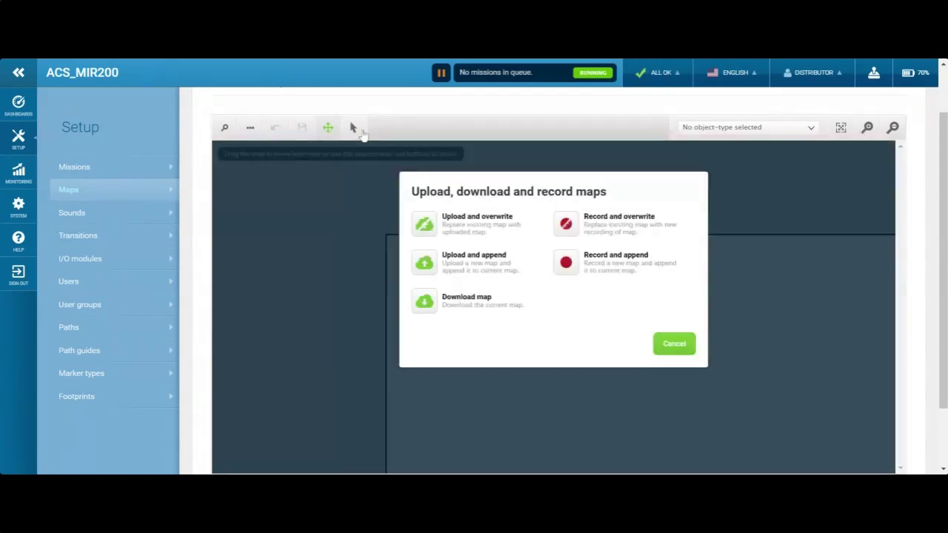
click(577, 227)
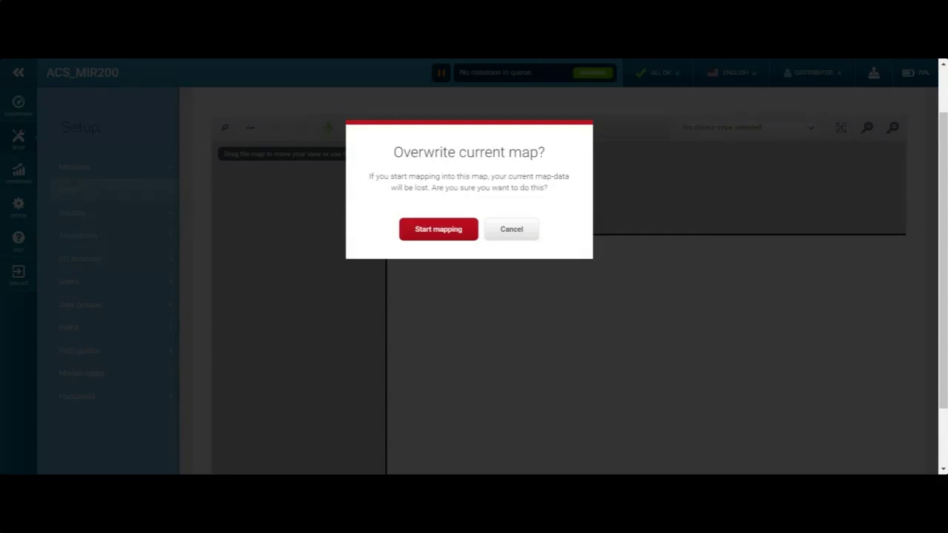
click(427, 234)
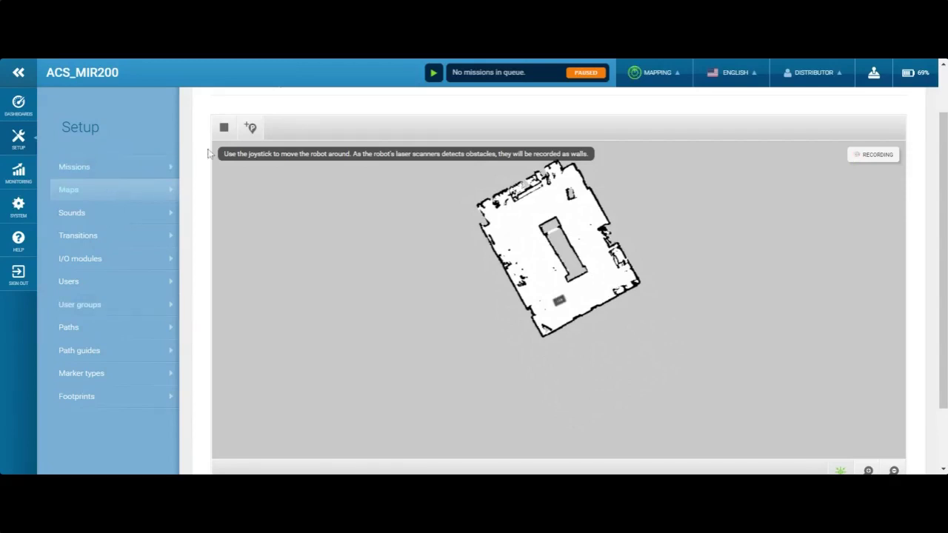
click(223, 129)
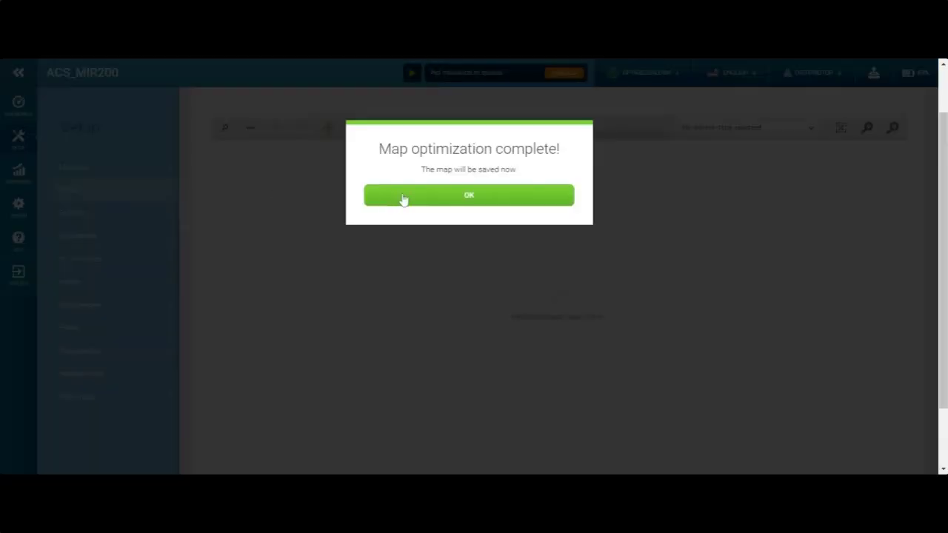
click(403, 200)
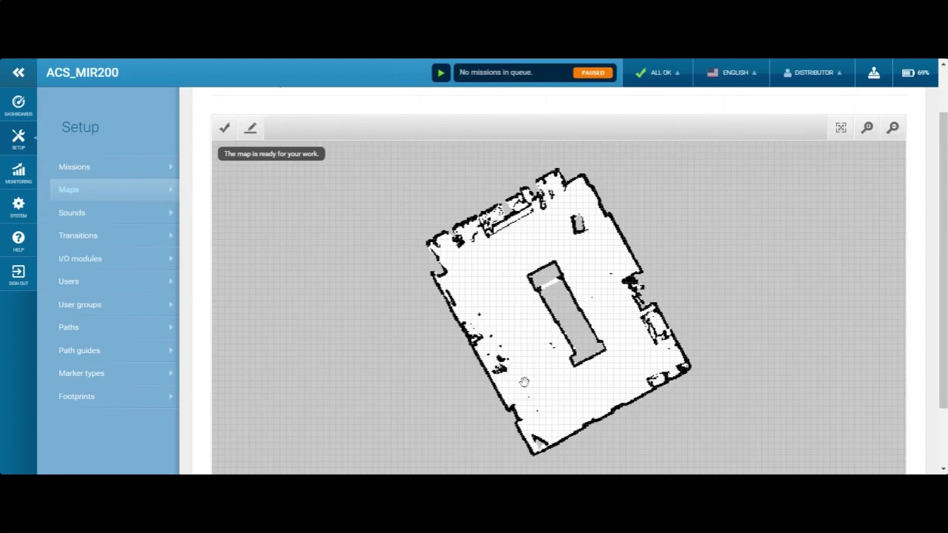
- Align the recorded map upright on the grid and make it the robot's current map
drag(528, 383, 504, 355)
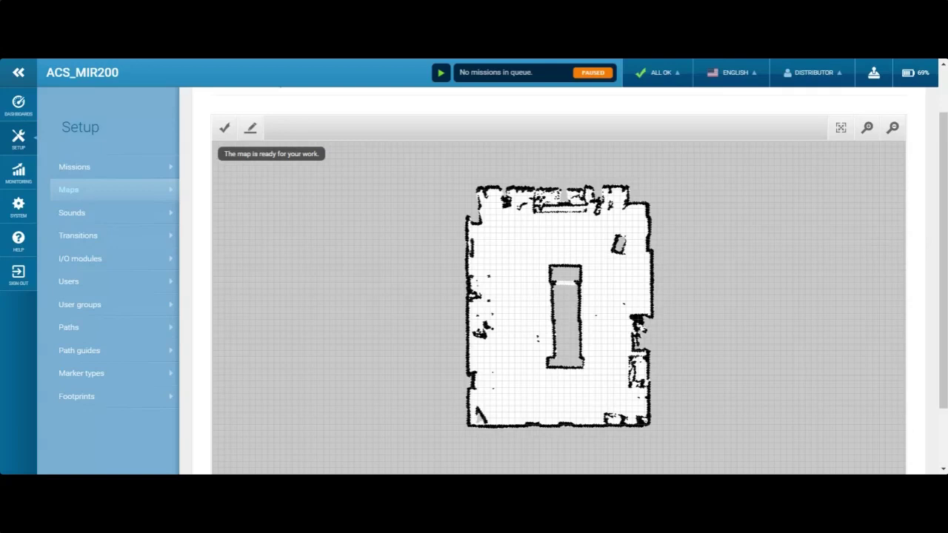
click(224, 128)
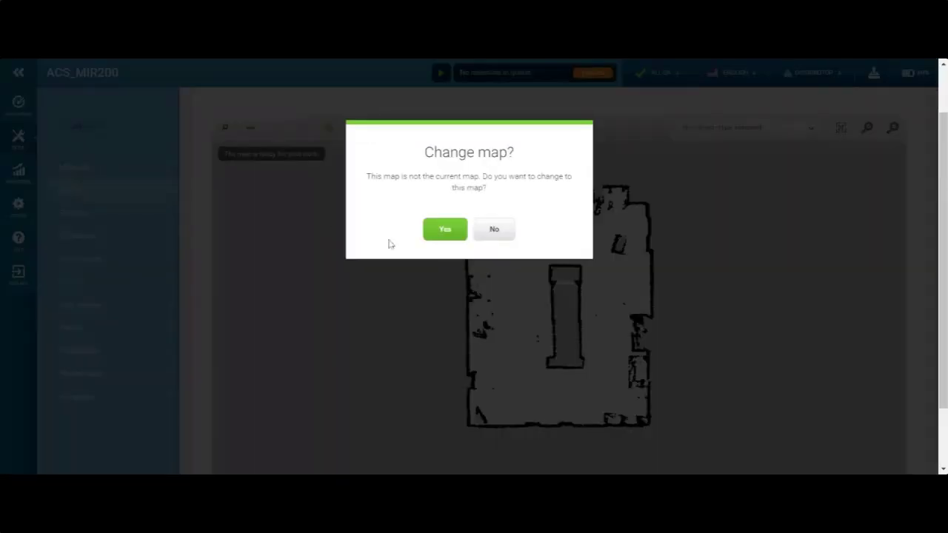
click(449, 232)
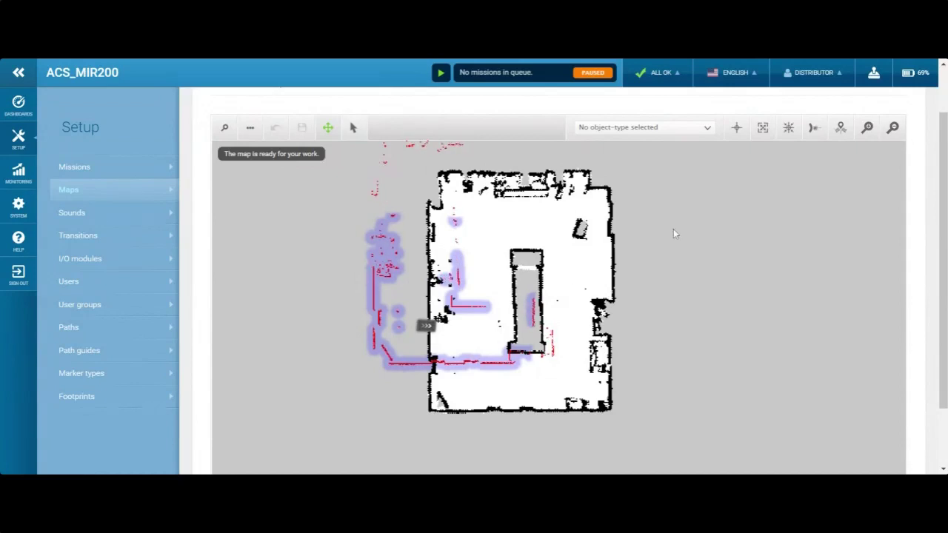
- Set the robot's position and direction in the lower-left area of the mapped room
click(841, 128)
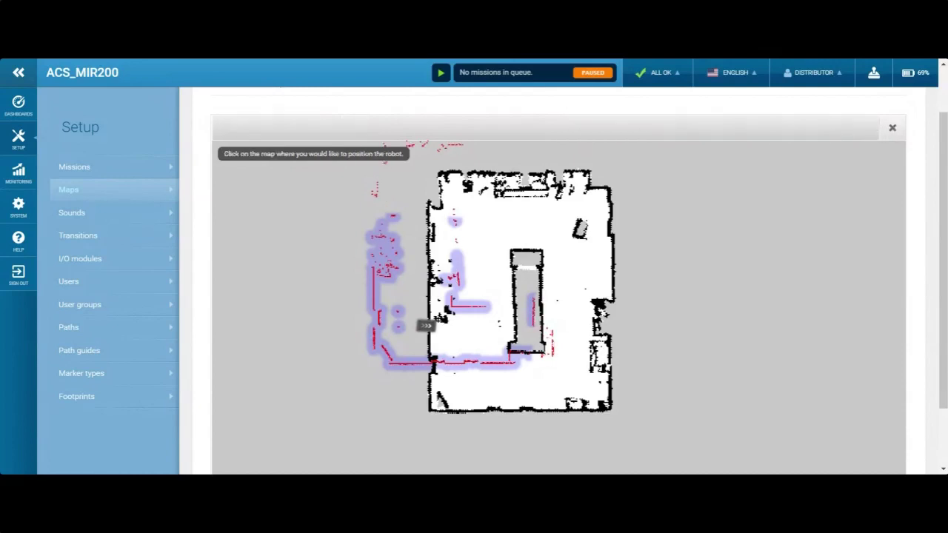
click(474, 370)
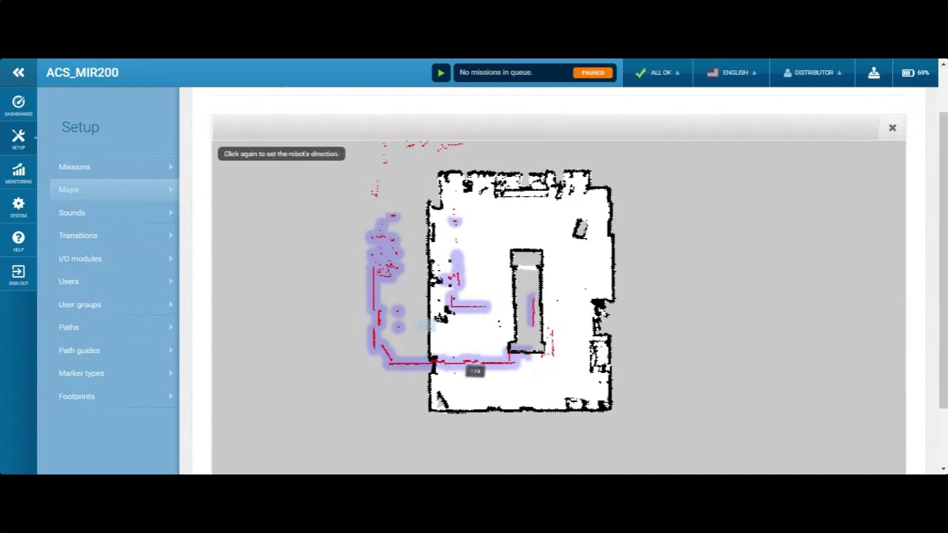
click(484, 383)
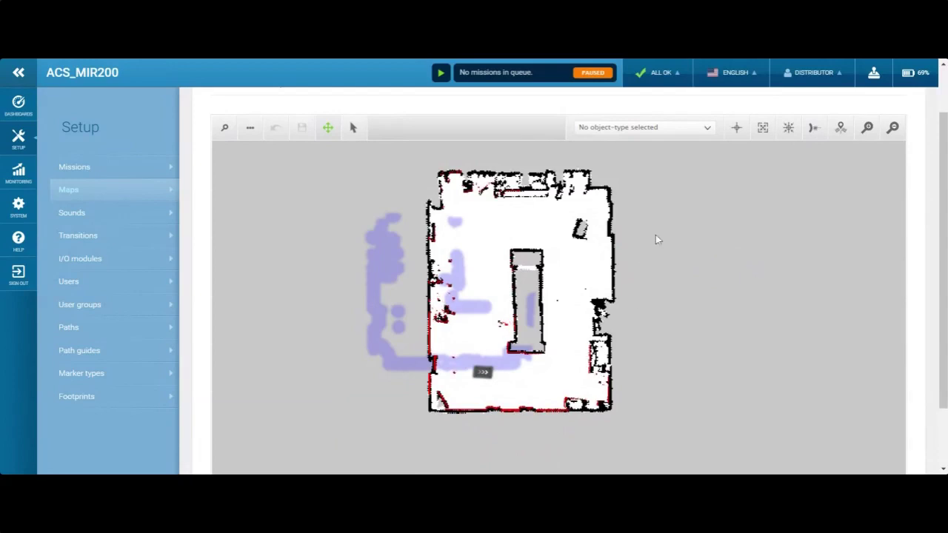
- Choose Walls as the object type to edit on the new map
click(353, 127)
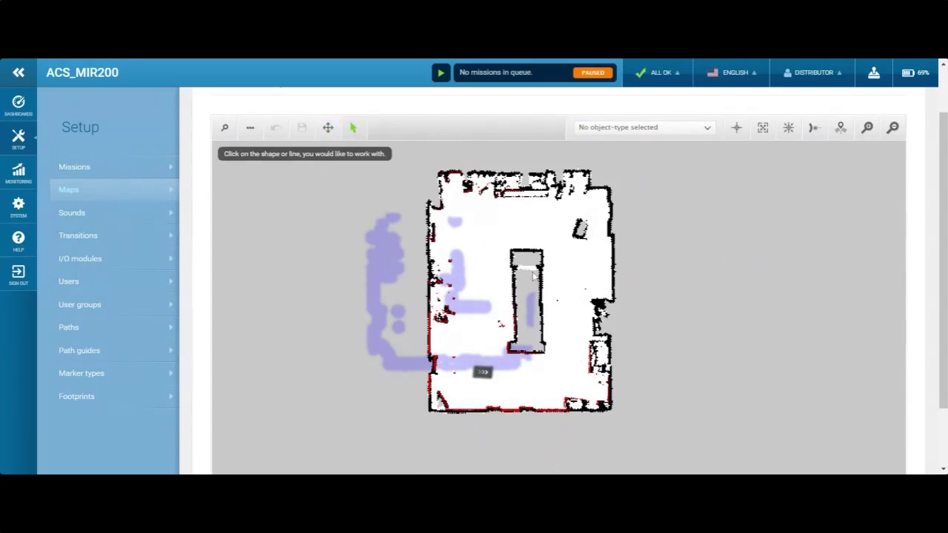
scroll(448, 380, down, 1)
scroll(448, 381, down, 1)
scroll(428, 308, up, 4)
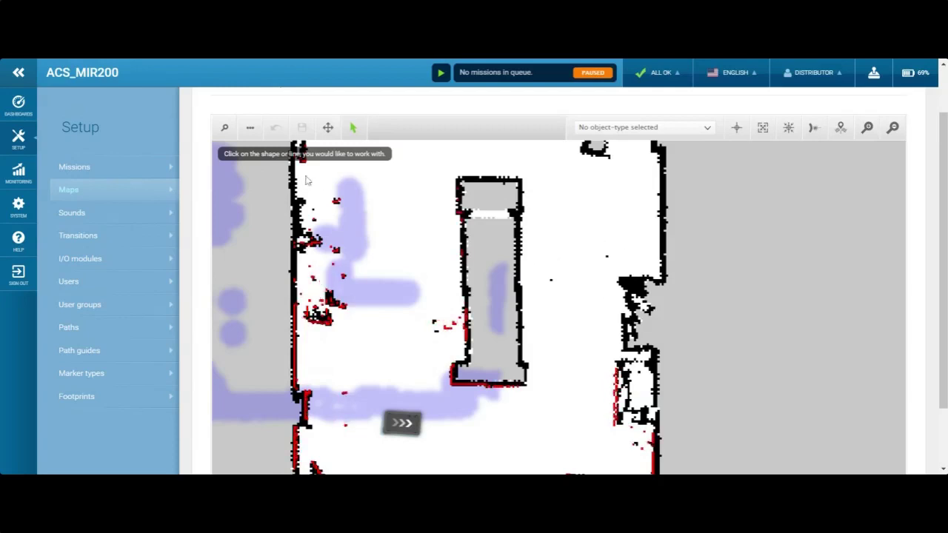
click(327, 128)
drag(522, 210, 520, 254)
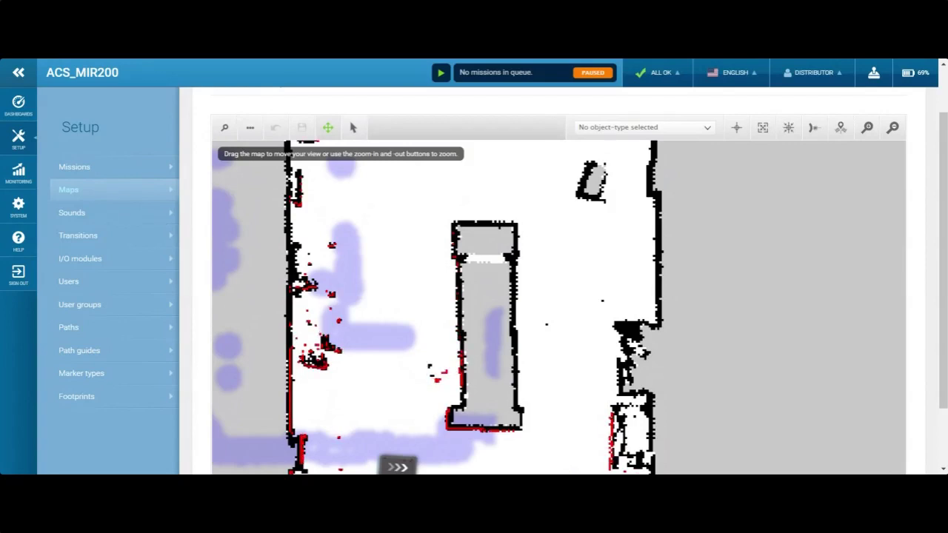
click(663, 130)
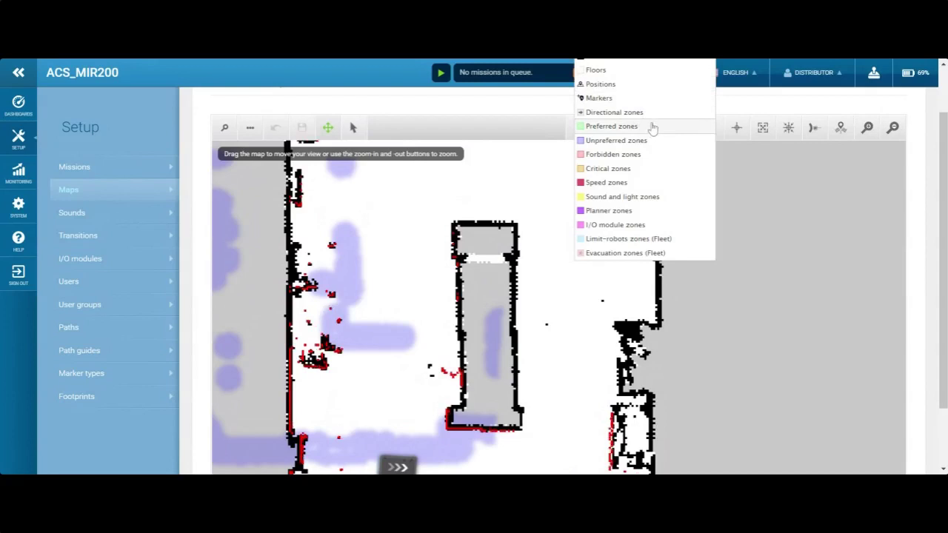
scroll(654, 129, up, 2)
click(642, 121)
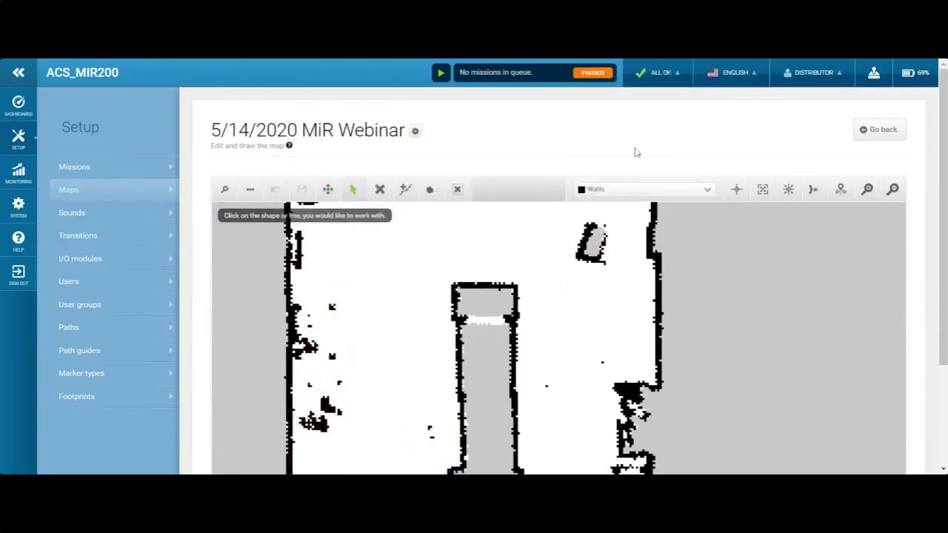
click(616, 191)
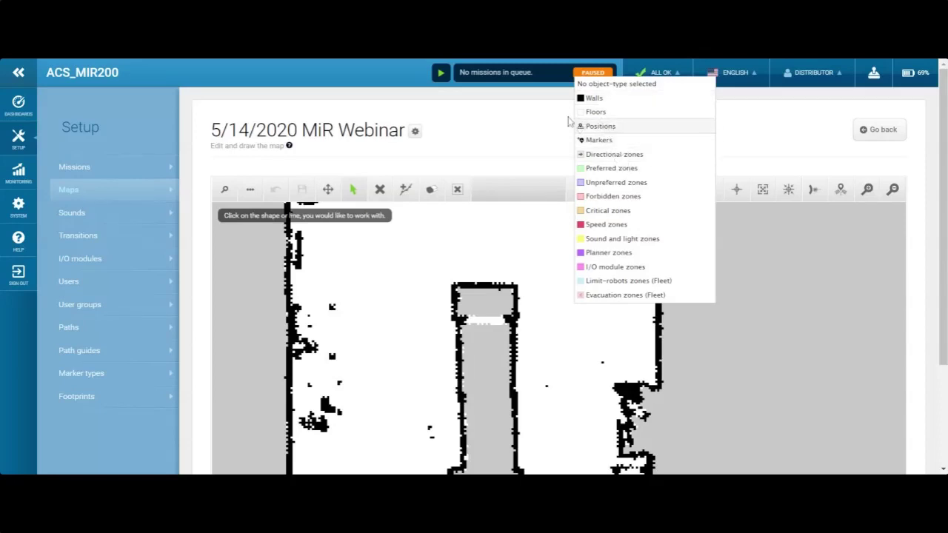
click(609, 98)
- Erase the recorded wall pixels of the small object at the map's upper right and the lower clutter along its left wall
scroll(412, 308, up, 2)
scroll(412, 308, down, 4)
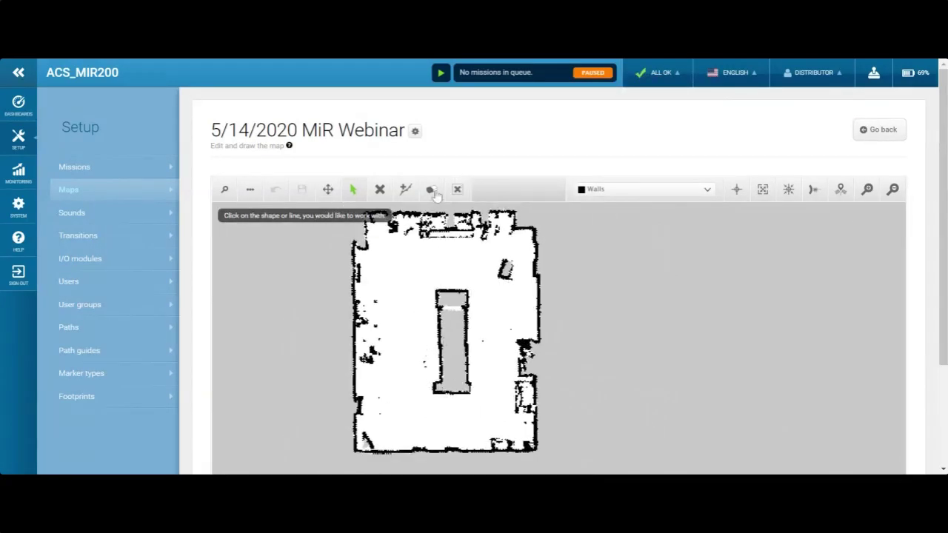
click(431, 190)
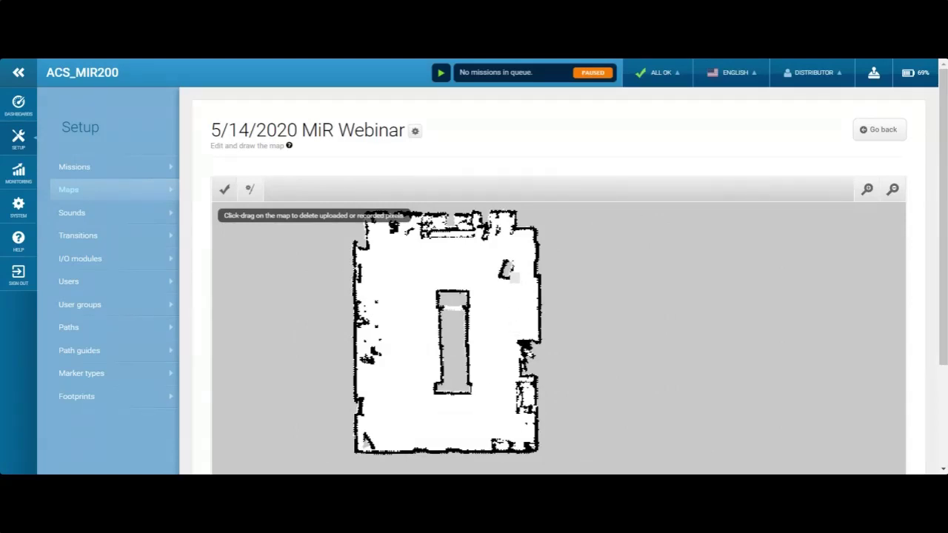
drag(508, 278, 509, 267)
mouse_move(365, 358)
mouse_down()
mouse_move(363, 345)
mouse_move(375, 345)
mouse_up()
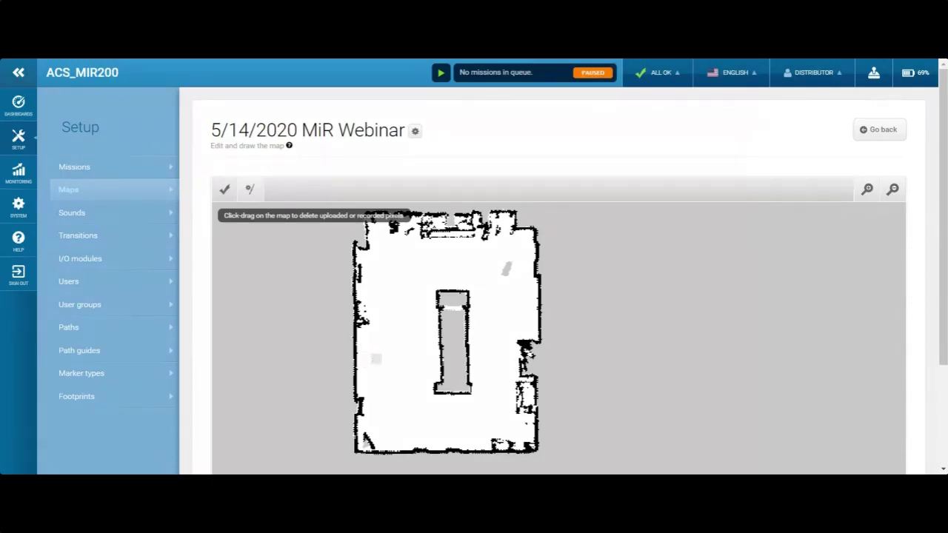
click(224, 190)
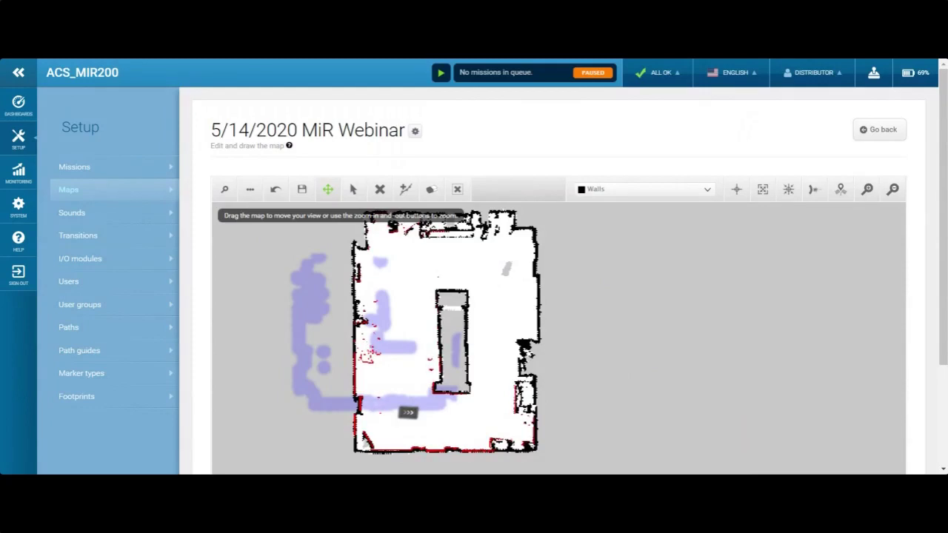
- Draw a four-cornered floor shape over the leftover grey spot in the room's upper-right area
click(645, 190)
click(628, 117)
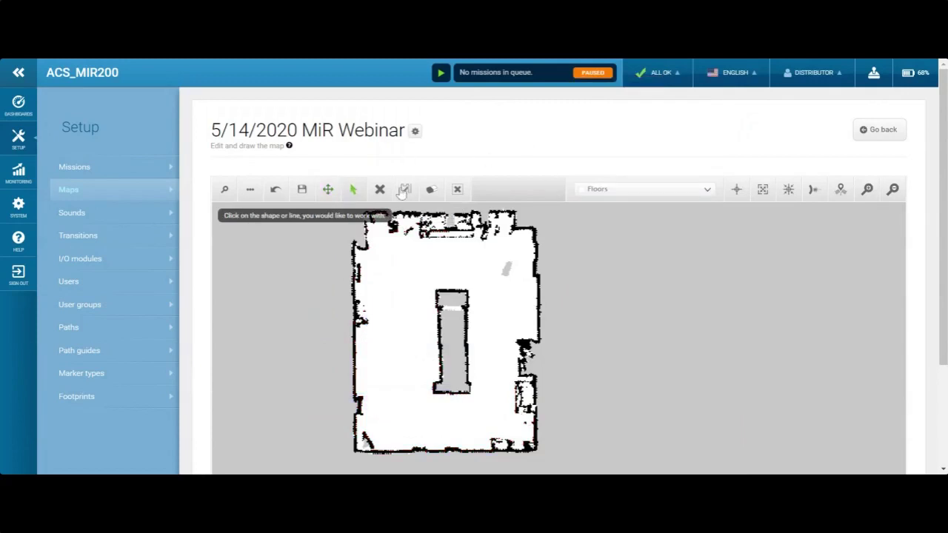
click(403, 191)
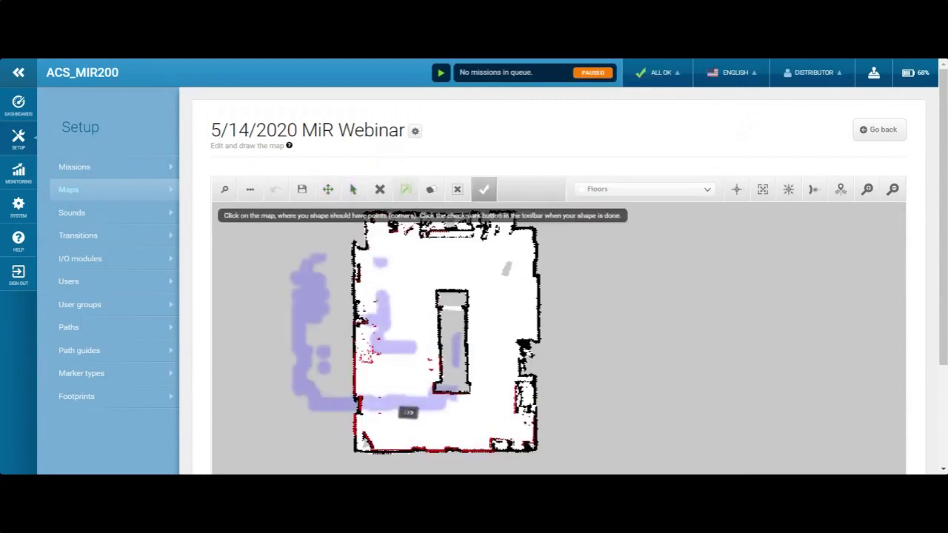
click(492, 254)
click(521, 253)
click(521, 284)
click(491, 284)
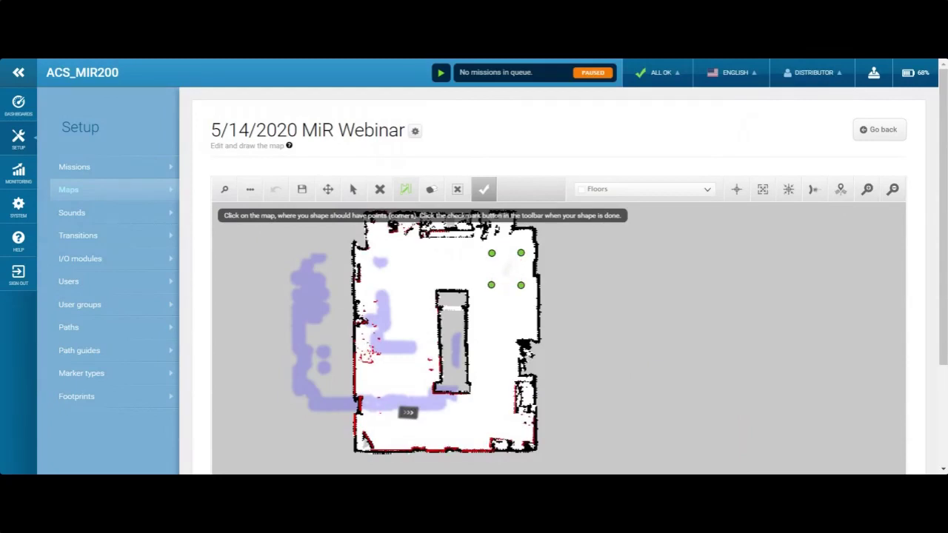
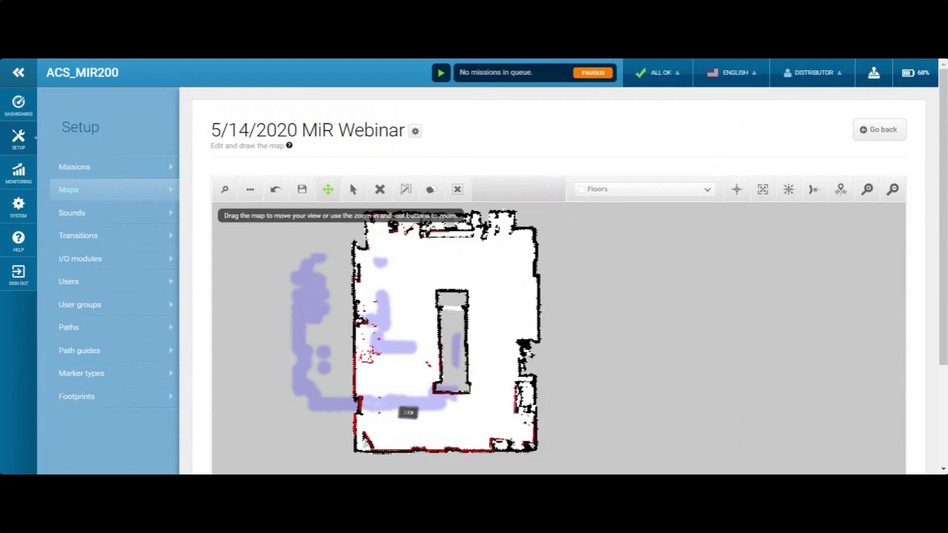
- Choose Preferred zones as the object type to edit on the map
click(597, 191)
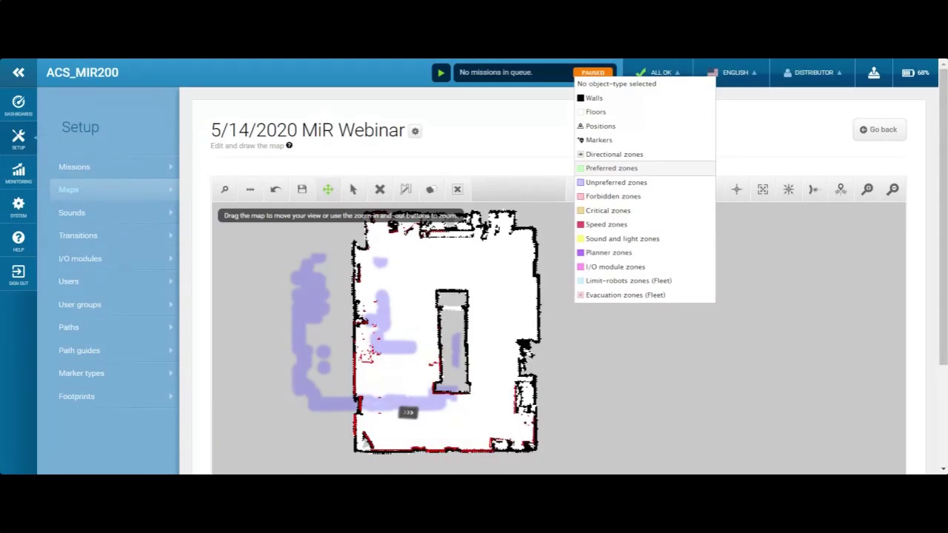
click(645, 172)
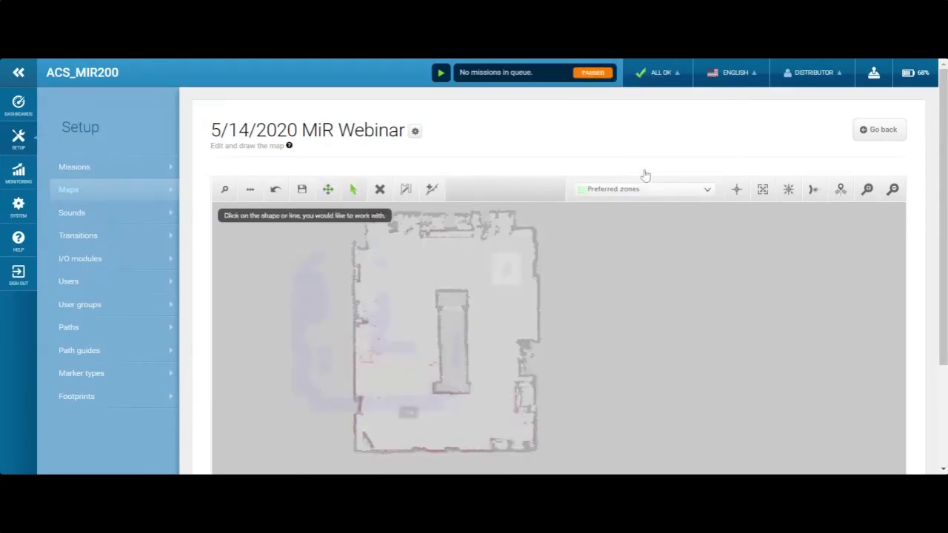
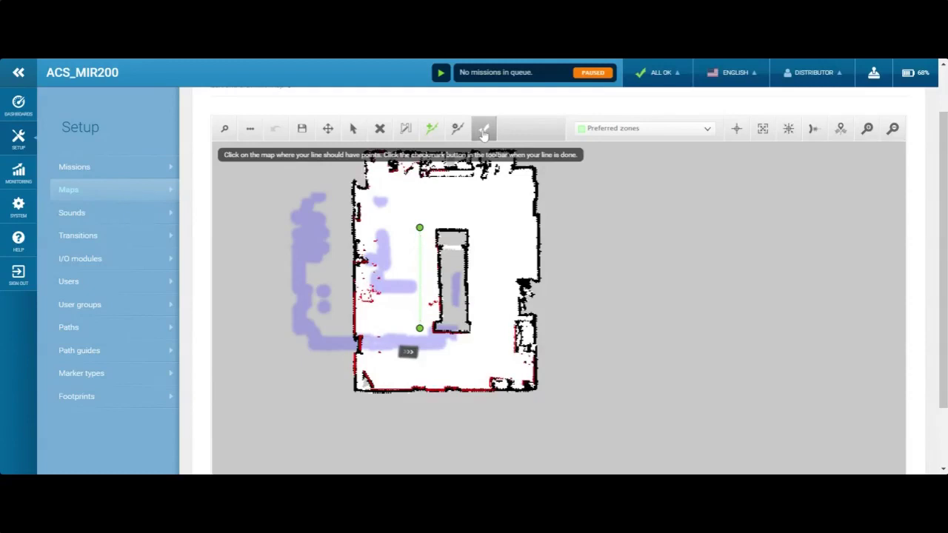
- Draw an upward-running directional zone line along the preferred zone line beside the central block's left side
click(637, 132)
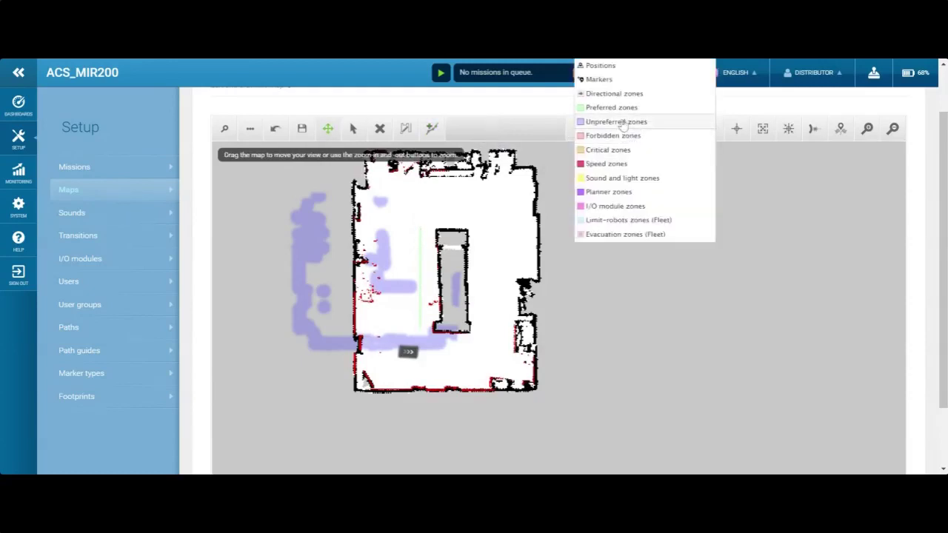
click(625, 97)
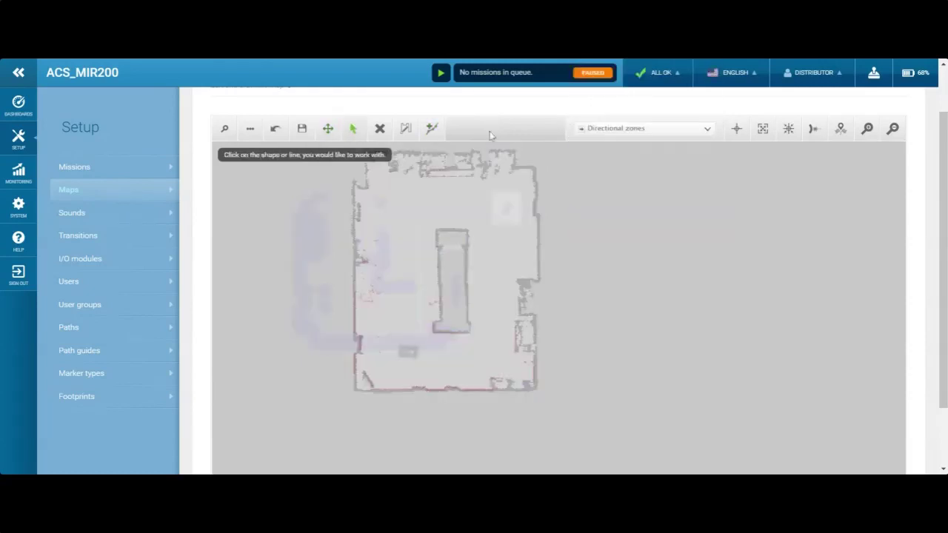
click(433, 130)
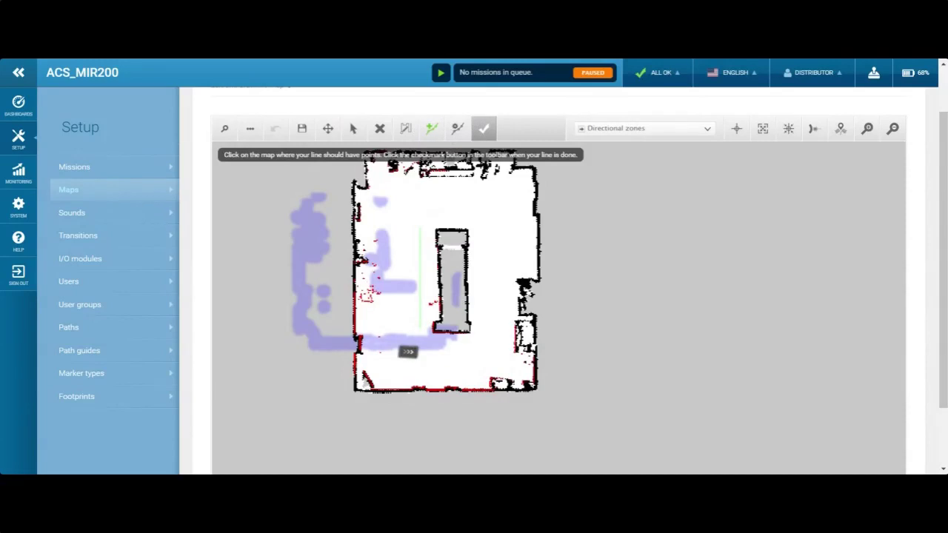
click(421, 326)
click(421, 227)
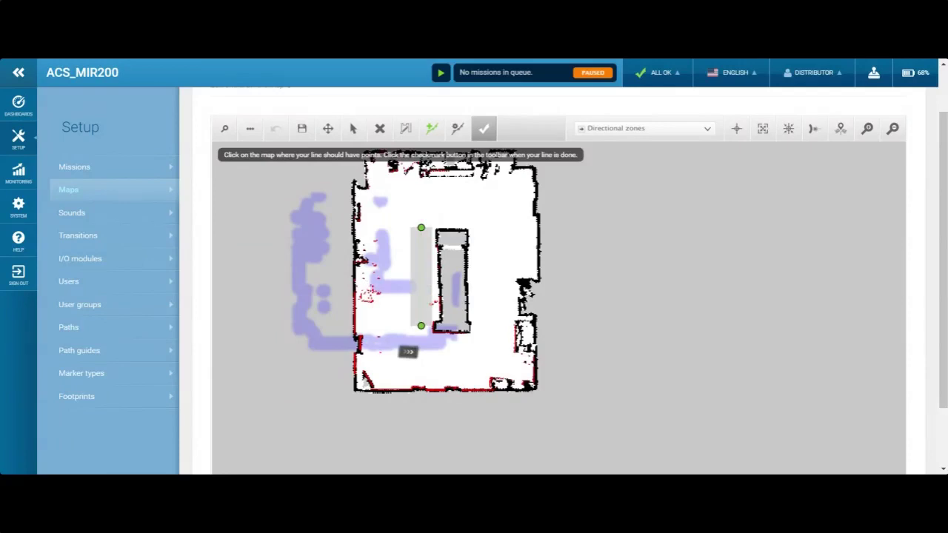
click(484, 129)
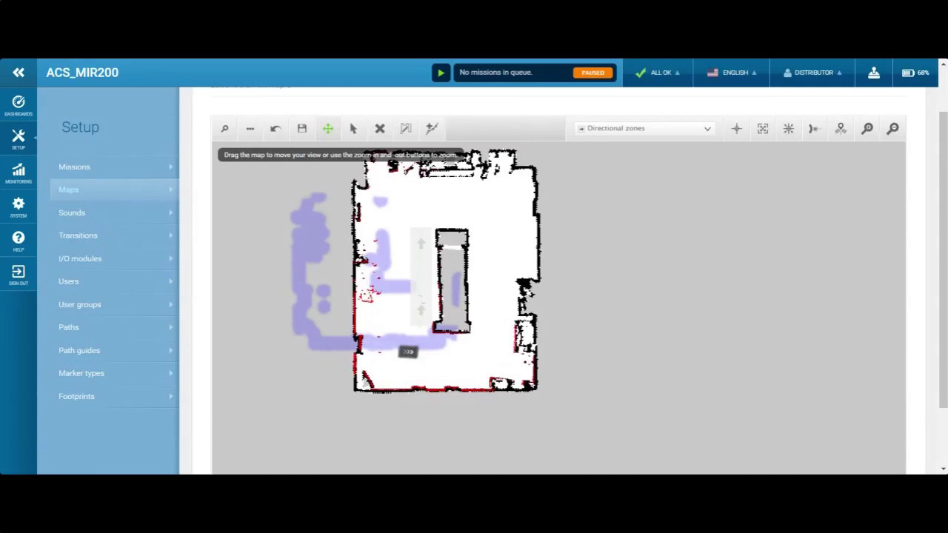
- Draw a narrow vertical unpreferred zone line along the left edge of the directional zone
click(650, 131)
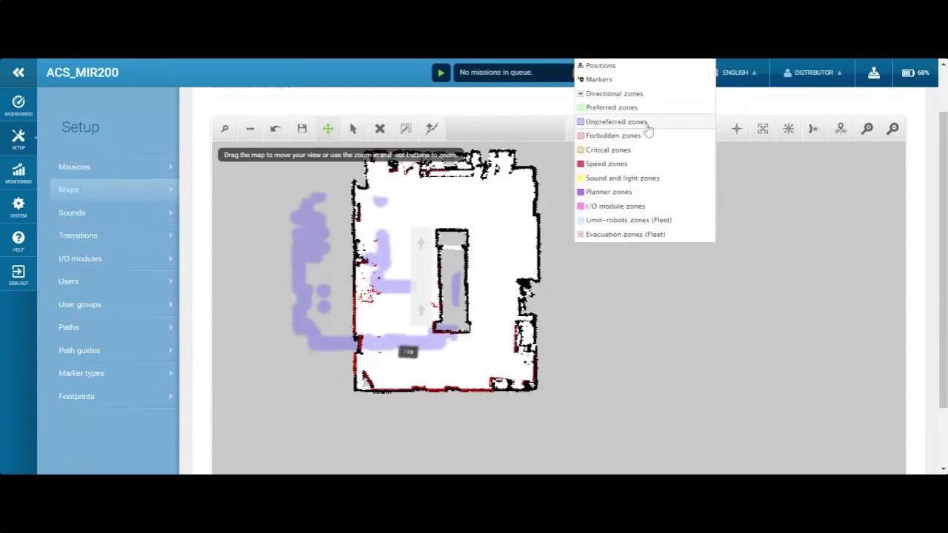
click(644, 123)
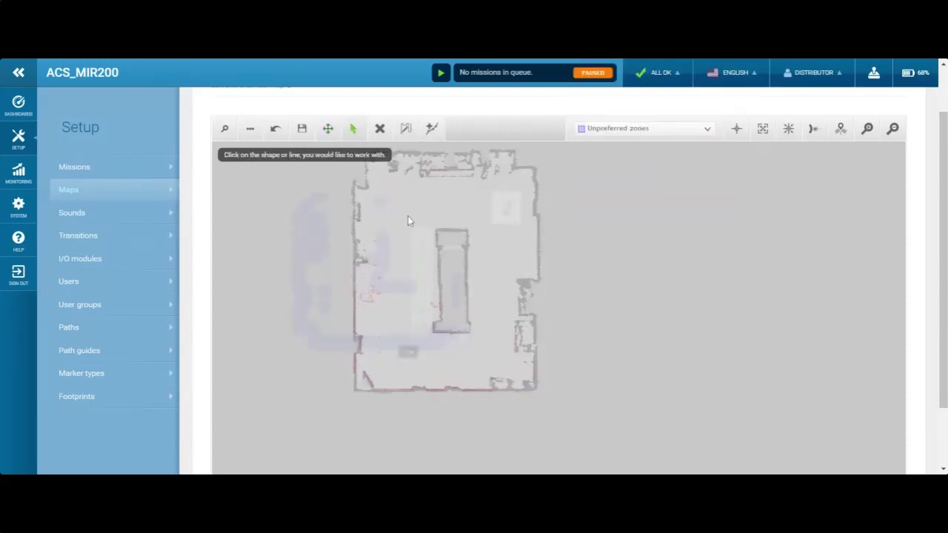
click(431, 130)
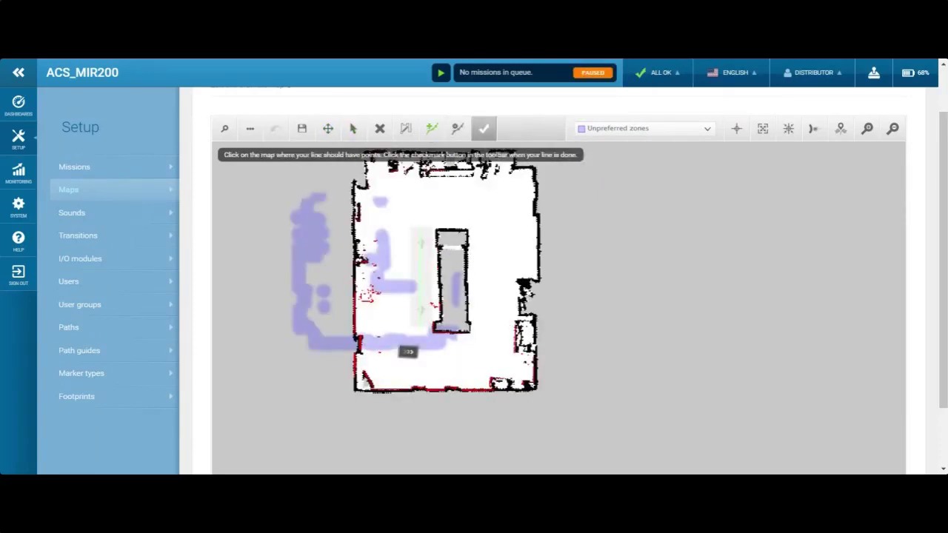
click(407, 229)
click(406, 329)
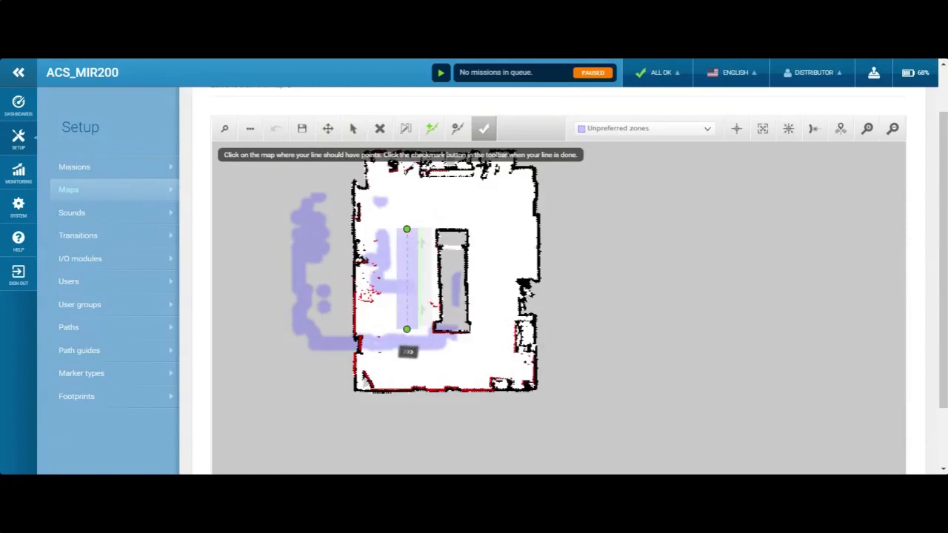
click(459, 132)
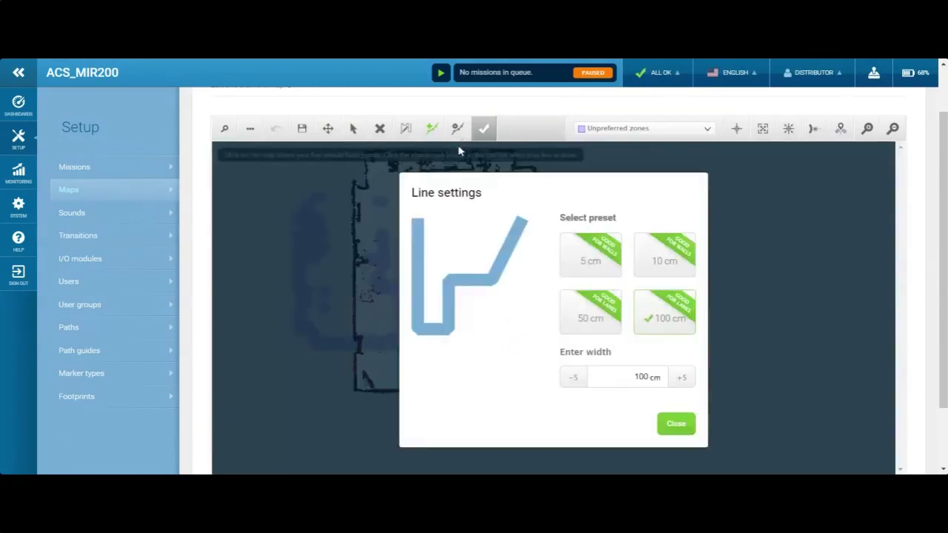
click(676, 430)
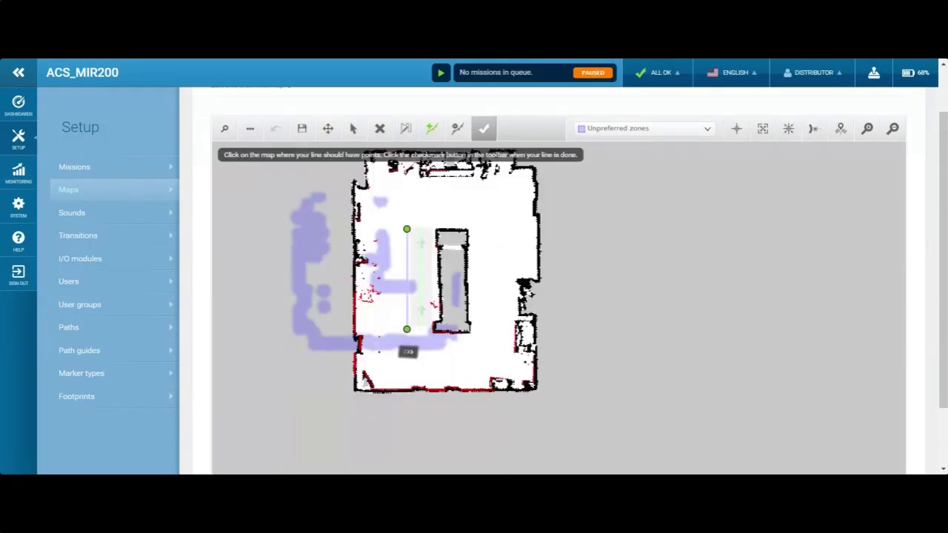
click(489, 138)
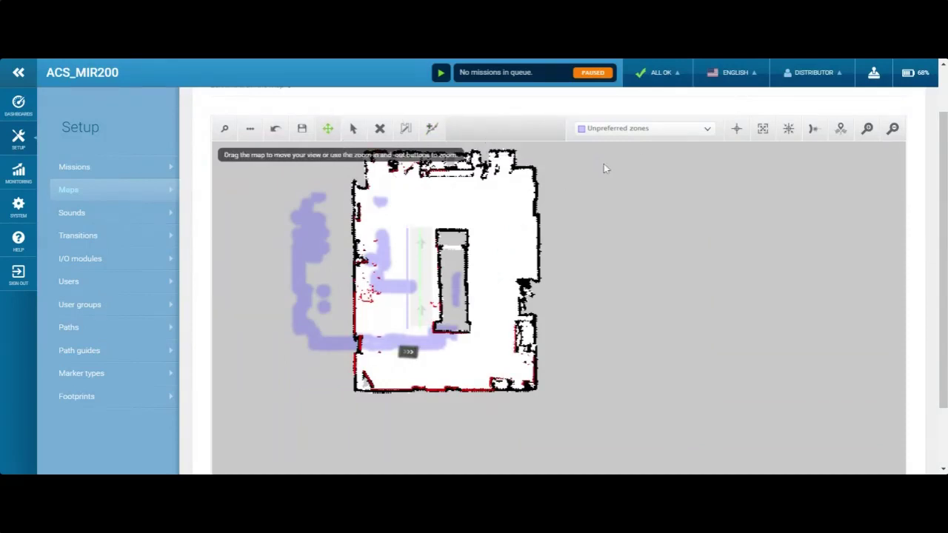
- Examine the settings for creating a marker on the map, and leave without creating one
click(650, 132)
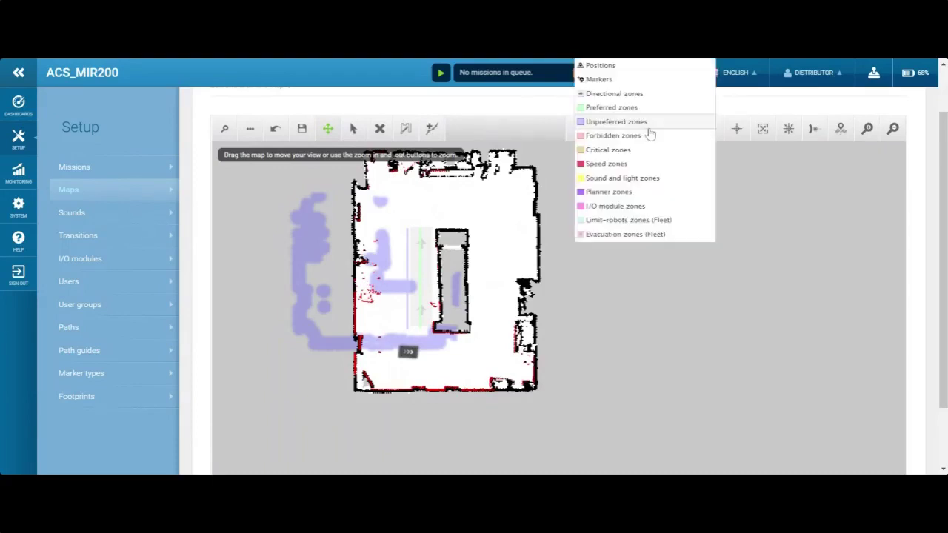
click(632, 80)
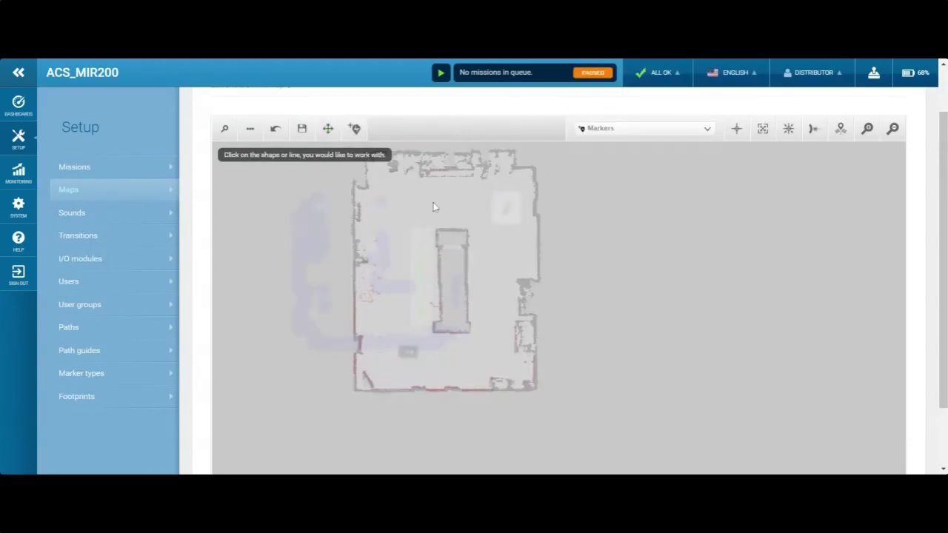
click(355, 129)
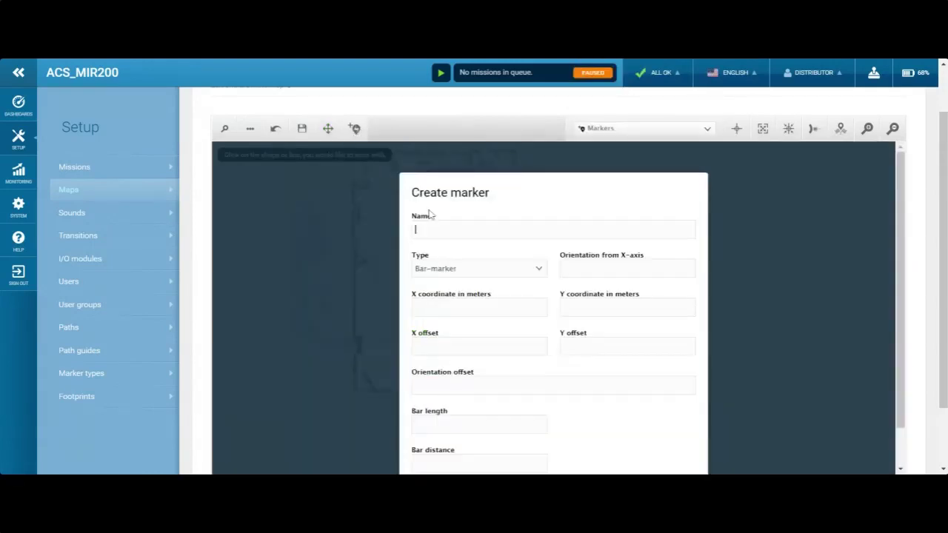
scroll(402, 266, down, 2)
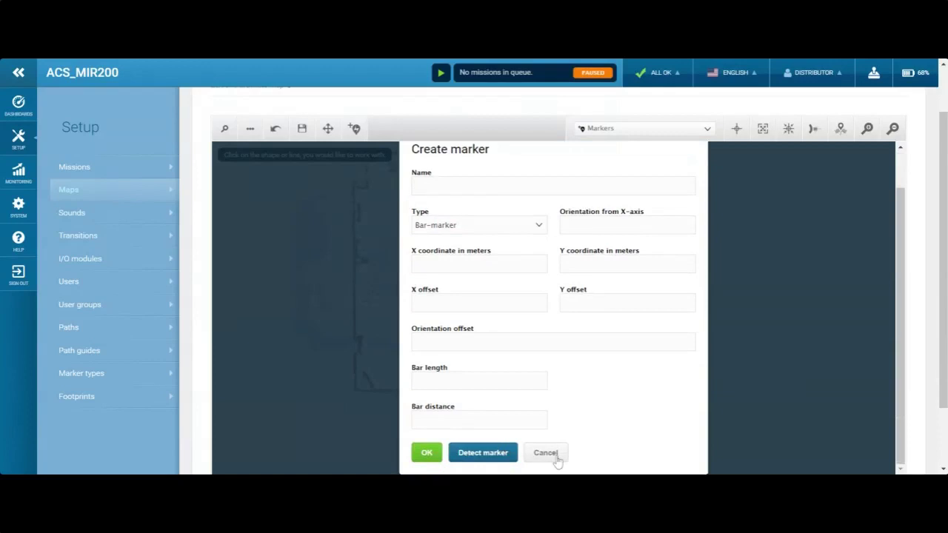
click(557, 456)
- Choose Positions as the object type to edit on the map
click(627, 130)
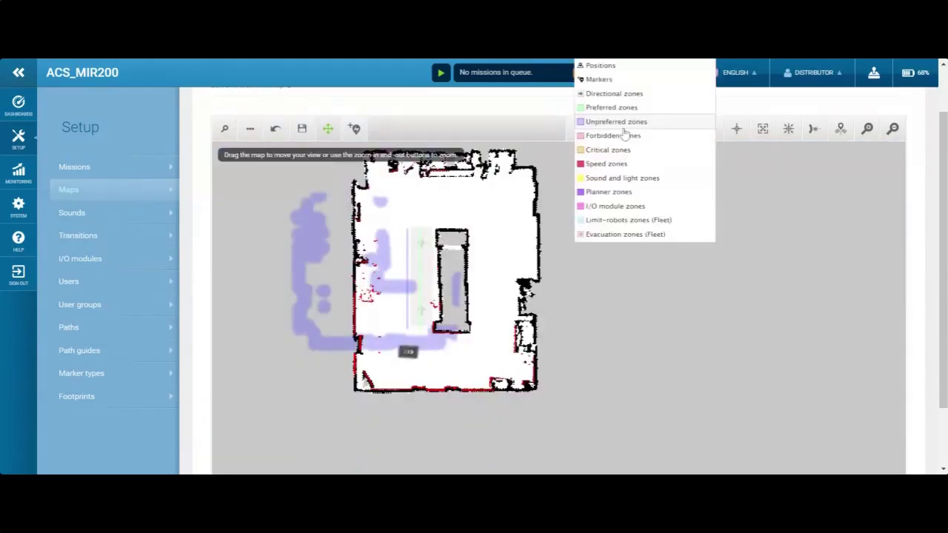
click(613, 65)
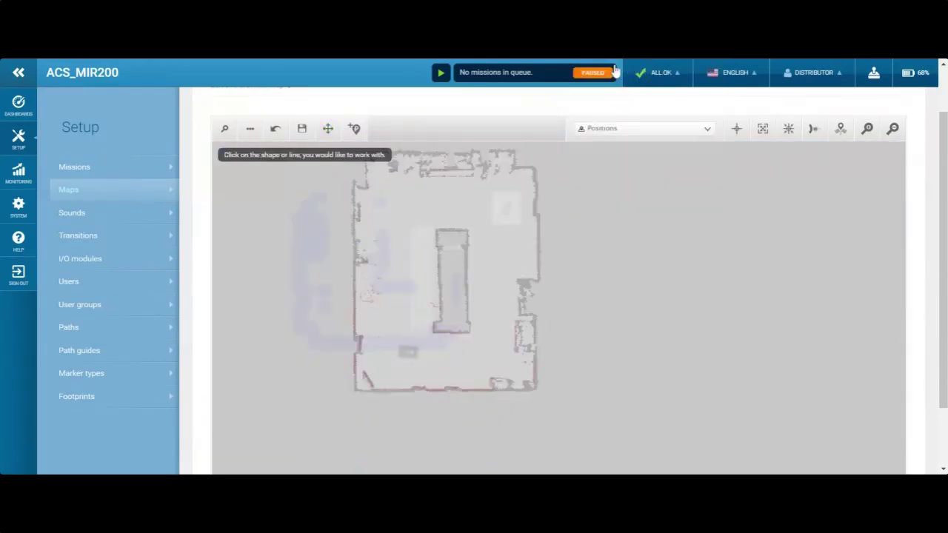
click(356, 129)
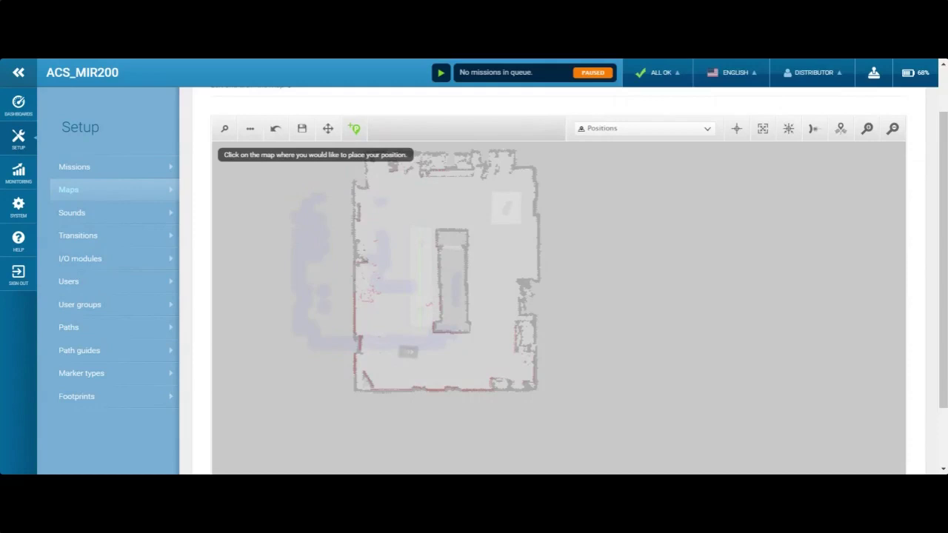
drag(422, 197, 431, 200)
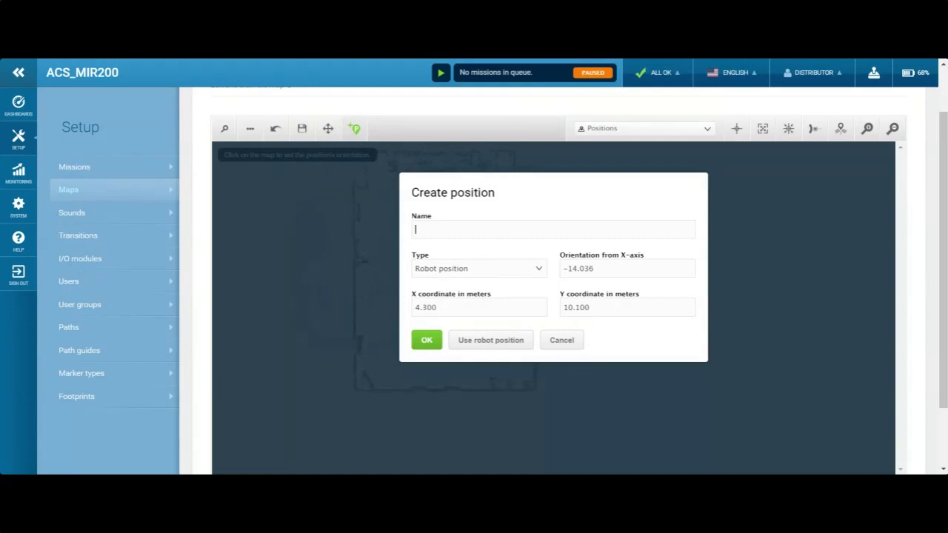
click(562, 342)
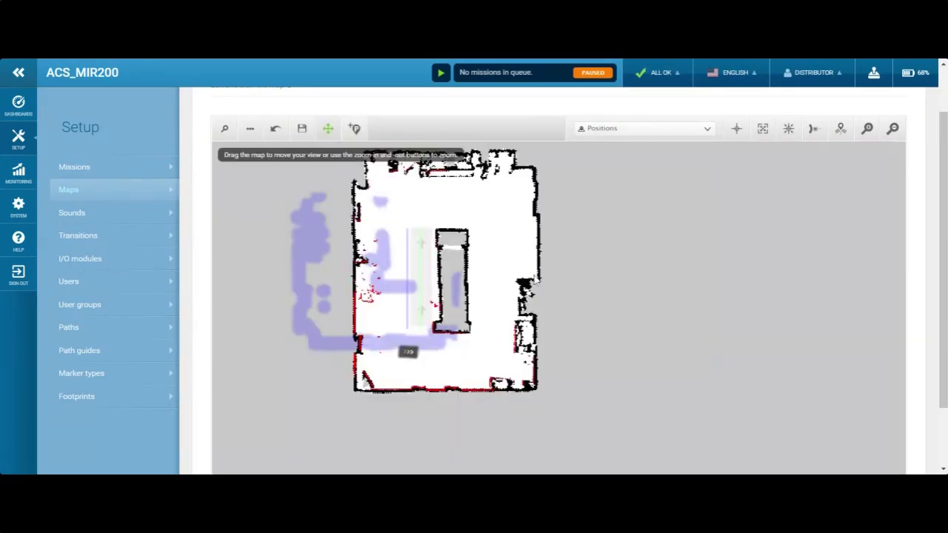
- Create a robot position named Position 1 above the directional zone, oriented at -45 degrees toward the lower right
click(355, 130)
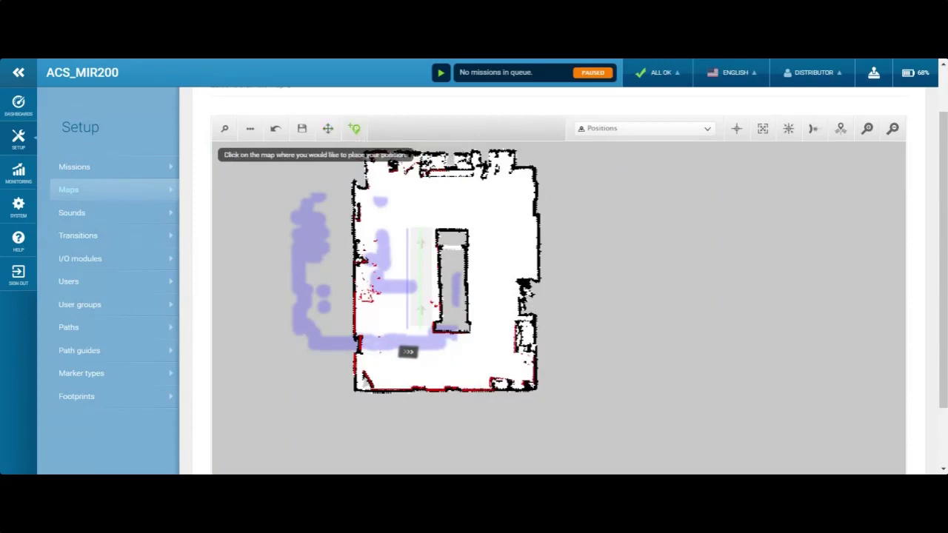
click(413, 198)
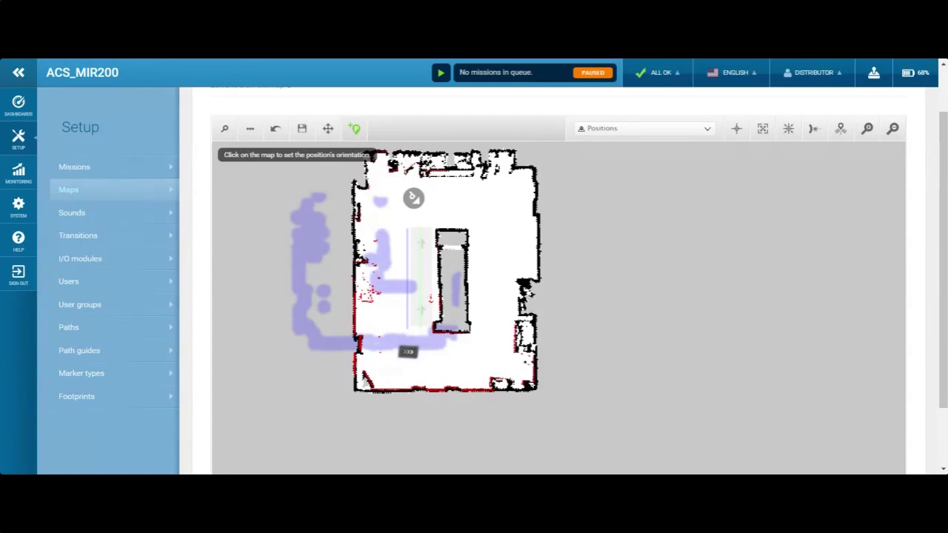
click(422, 209)
text(POsition1)
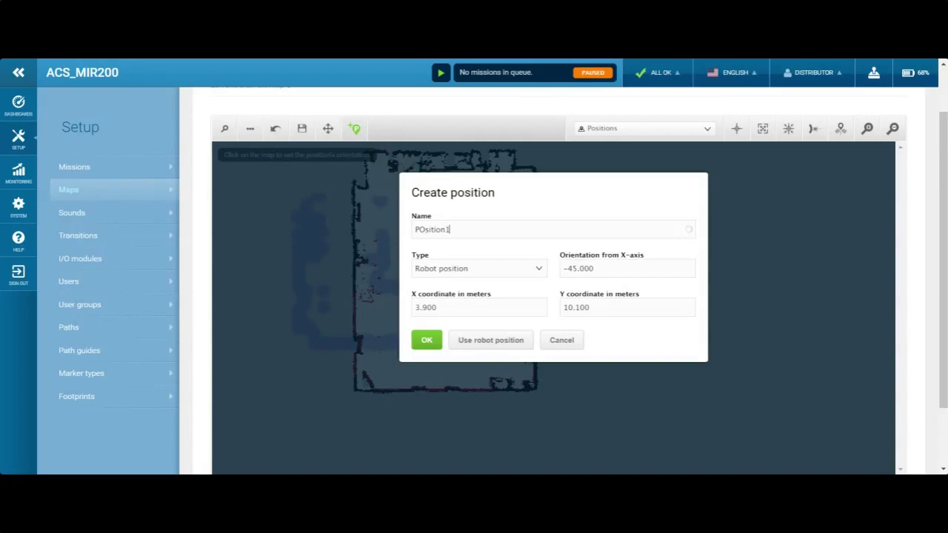
key(BackSpace)
key(BackSpace)
key(BackSpace)
key(BackSpace)
key(BackSpace)
key(BackSpace)
key(BackSpace)
key(BackSpace)
text(Position 1)
click(427, 342)
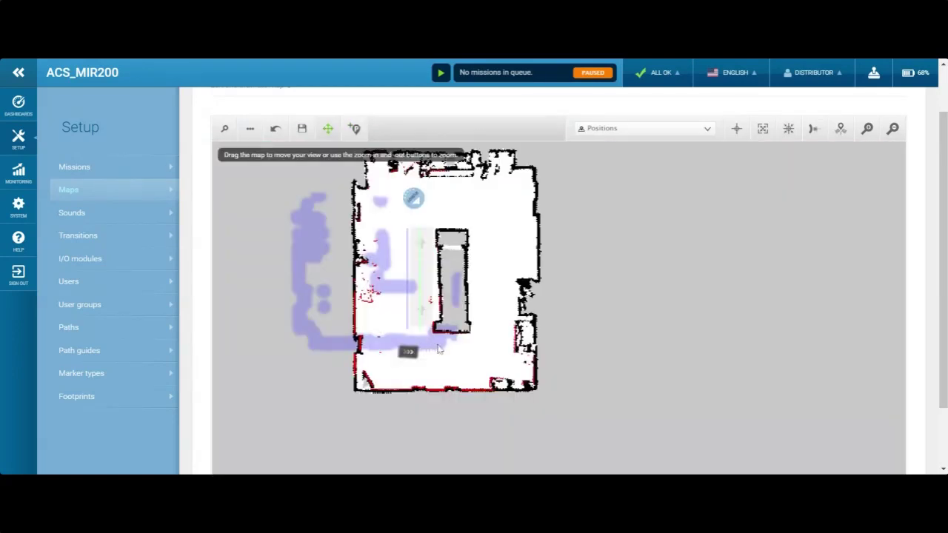
- Create a robot position named Position 2 at the robot's current location, below the directional zone
click(354, 131)
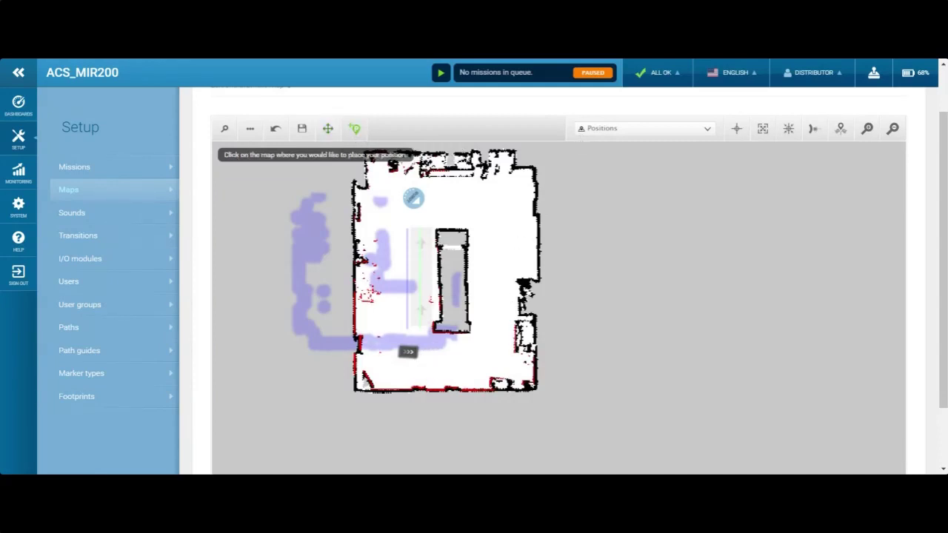
click(462, 355)
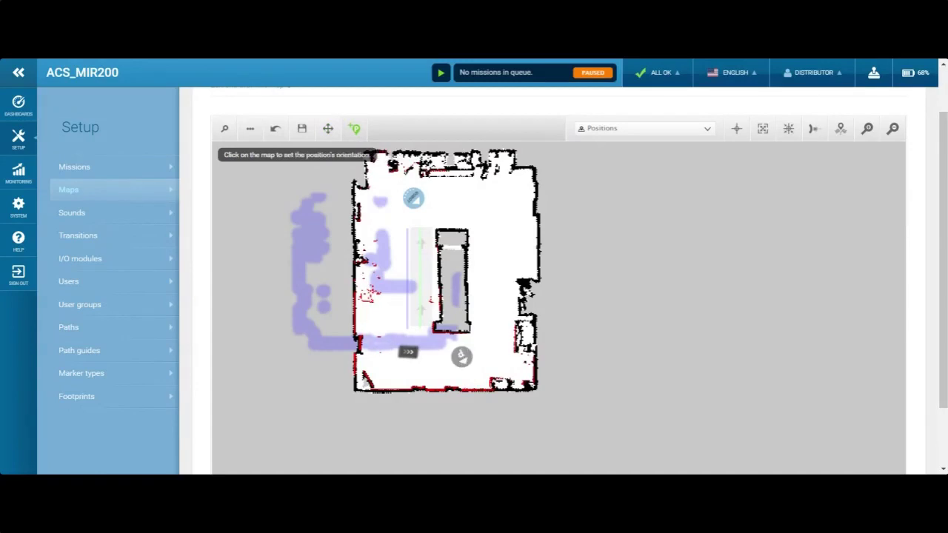
click(480, 365)
click(478, 348)
click(444, 230)
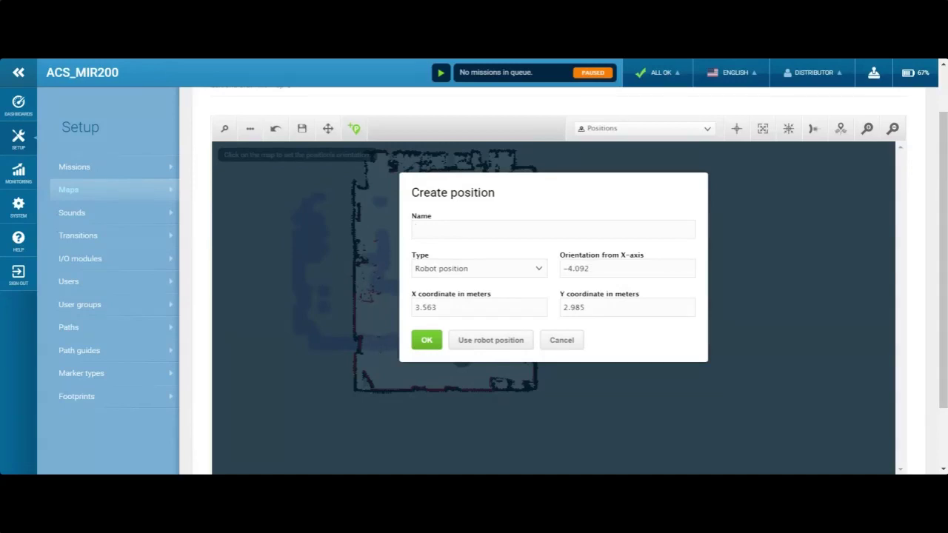
text(PO)
key(BackSpace)
text(osition 2)
click(426, 342)
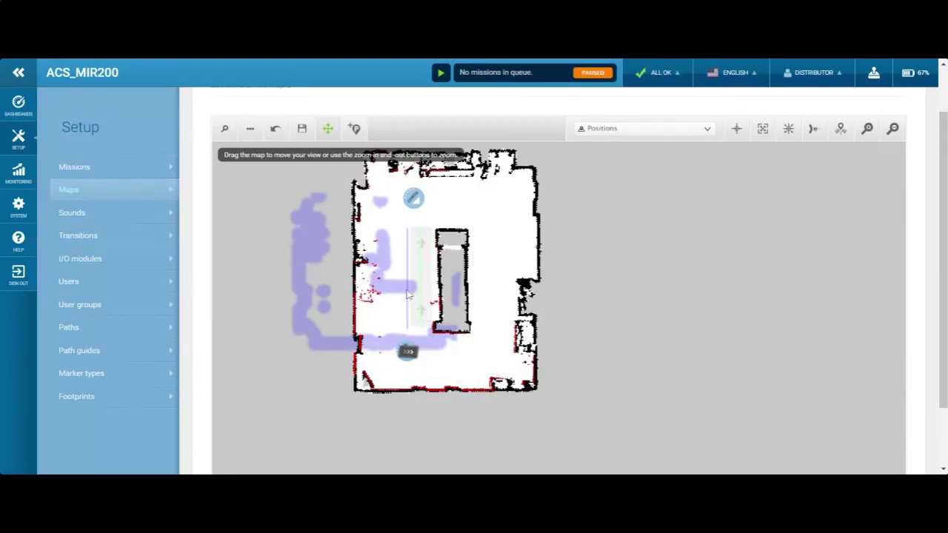
scroll(427, 289, up, 1)
scroll(427, 296, down, 1)
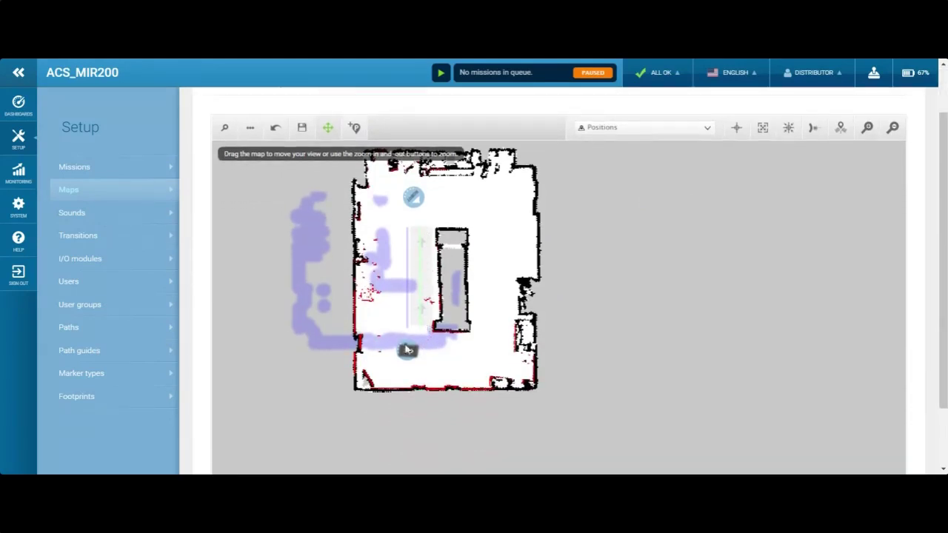
scroll(412, 311, down, 1)
scroll(418, 277, up, 1)
scroll(419, 277, up, 1)
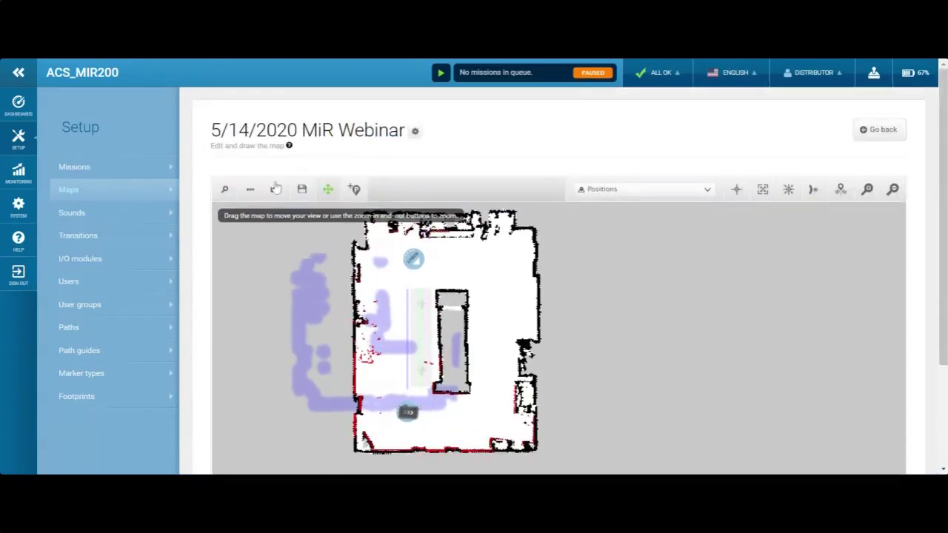
click(225, 194)
click(538, 280)
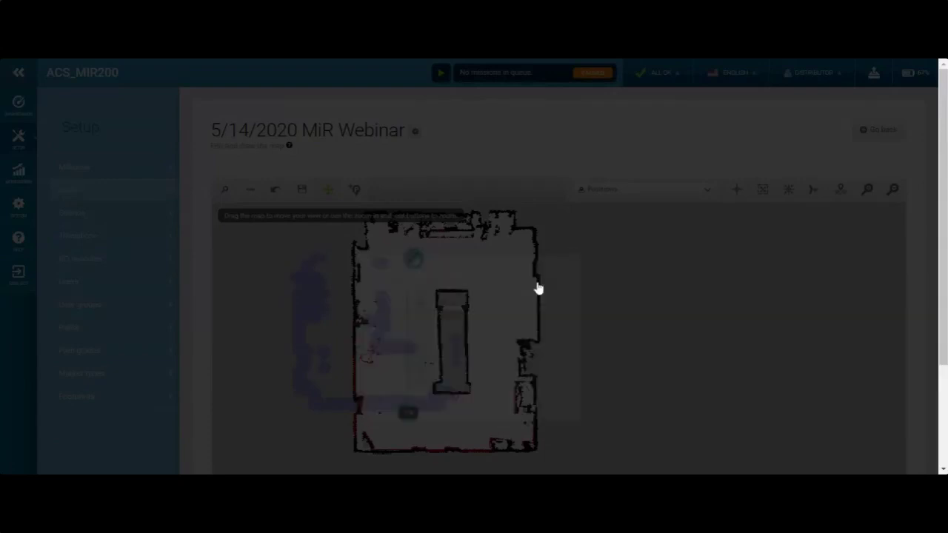
scroll(448, 305, down, 1)
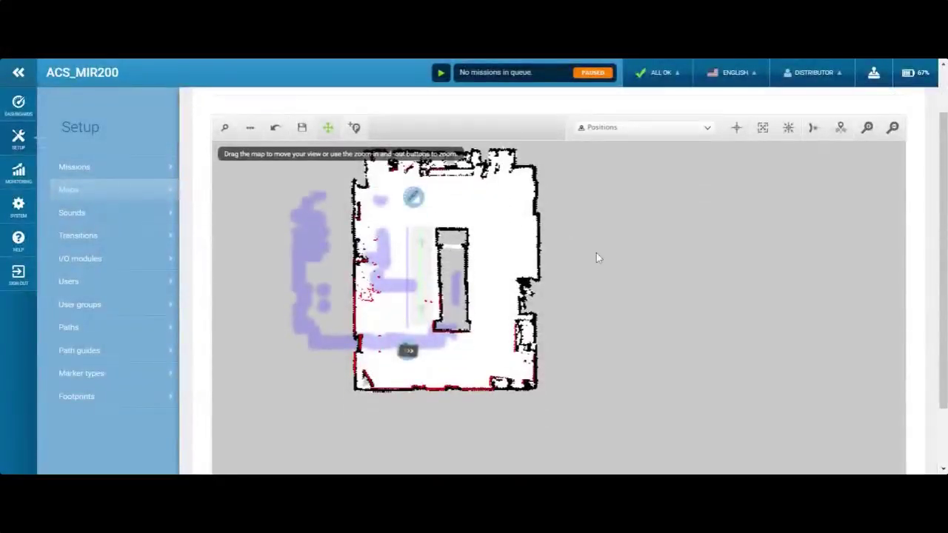
- Move both ends of the vertical unpreferred zone line to the left, leaving a gap beside the directional zone
click(869, 130)
drag(394, 191, 456, 250)
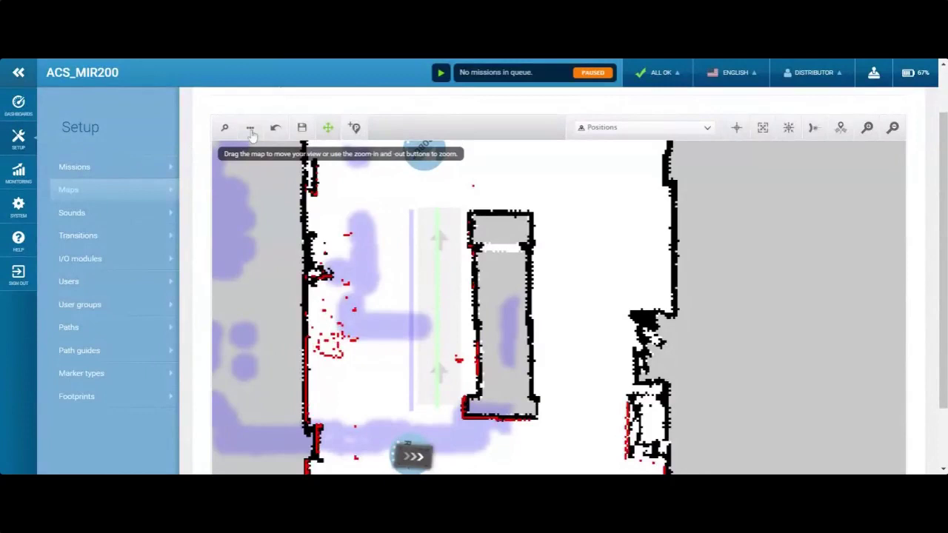
click(603, 131)
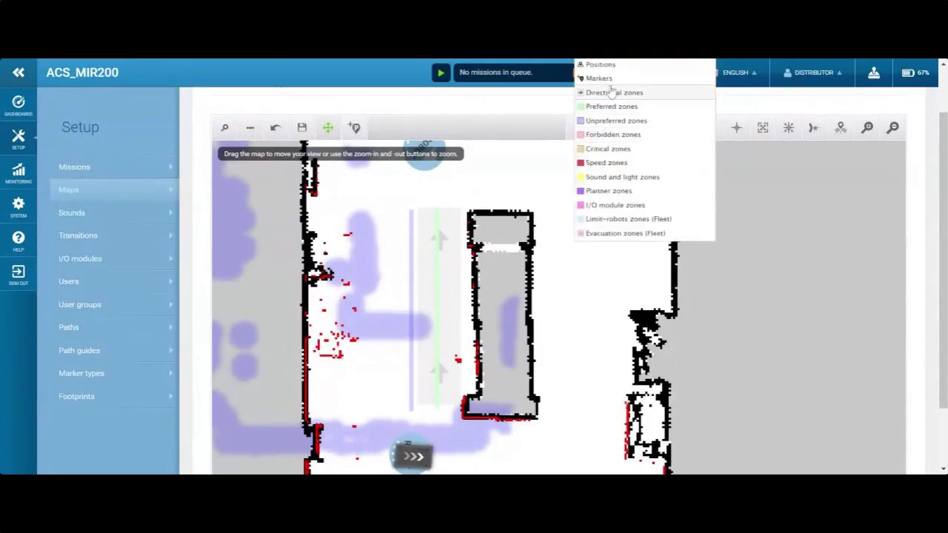
click(618, 121)
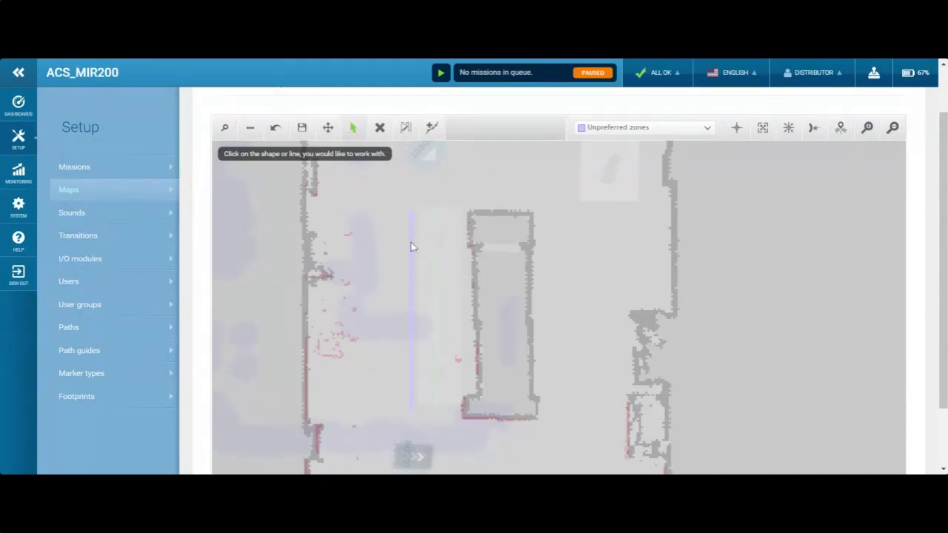
click(329, 127)
click(353, 127)
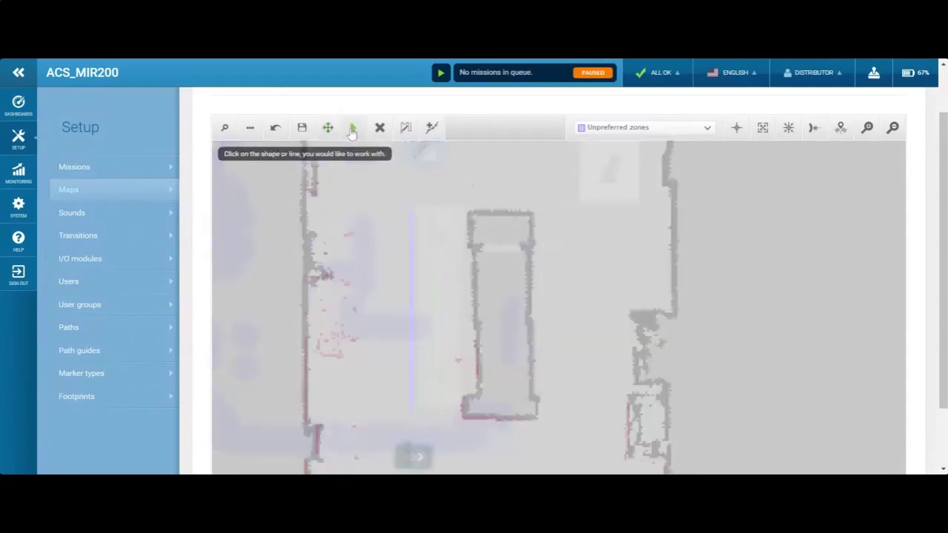
click(413, 412)
drag(412, 411, 372, 405)
drag(412, 210, 373, 212)
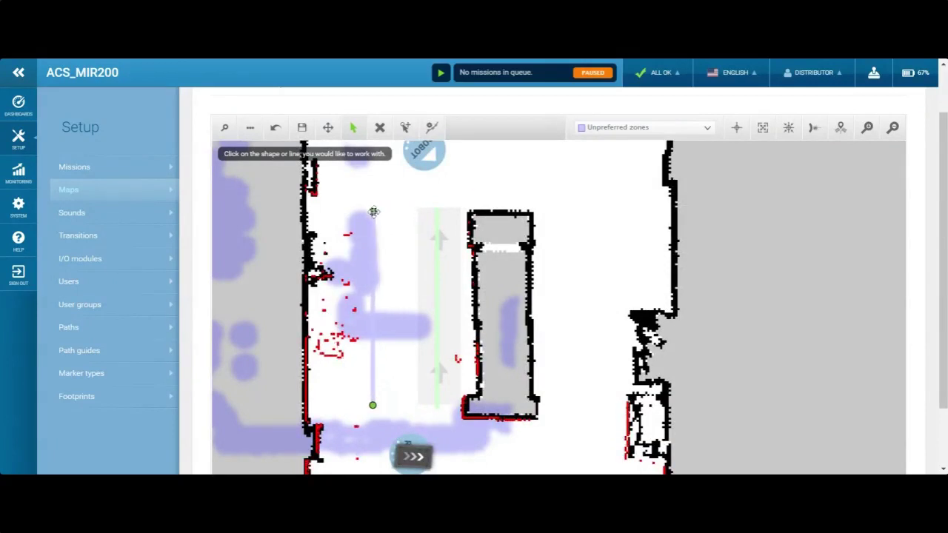
- Shift both ends of the directional zone slightly left, keeping it vertical and closer to the unpreferred zone line
click(669, 131)
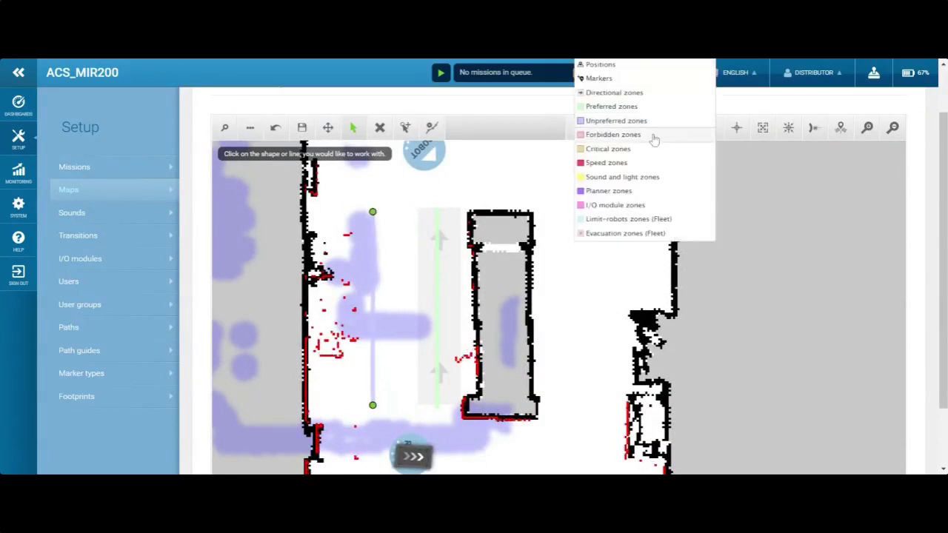
click(649, 96)
click(443, 229)
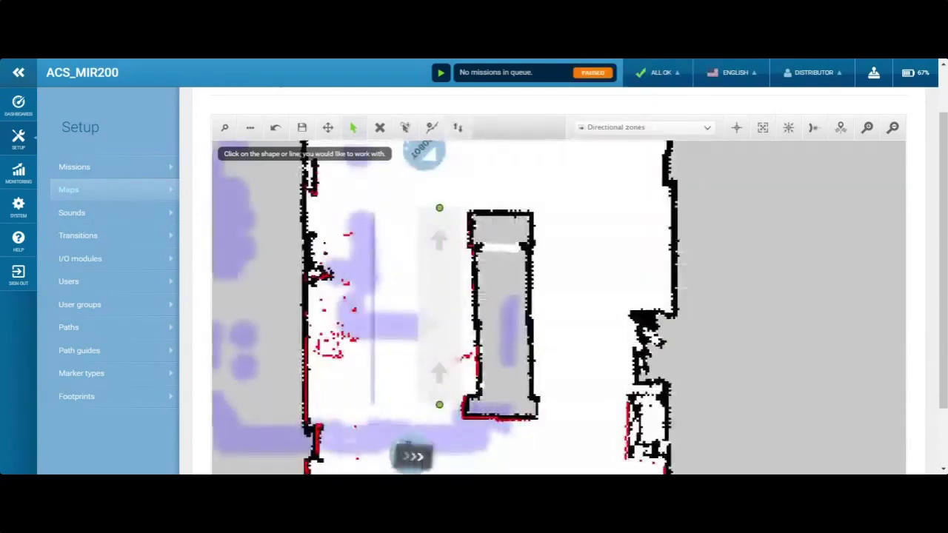
drag(439, 206, 409, 211)
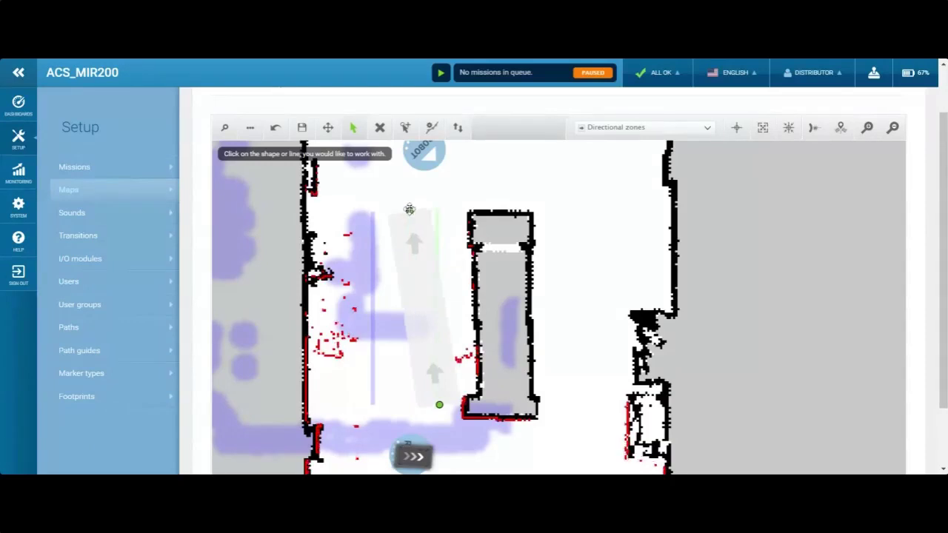
drag(436, 405, 410, 406)
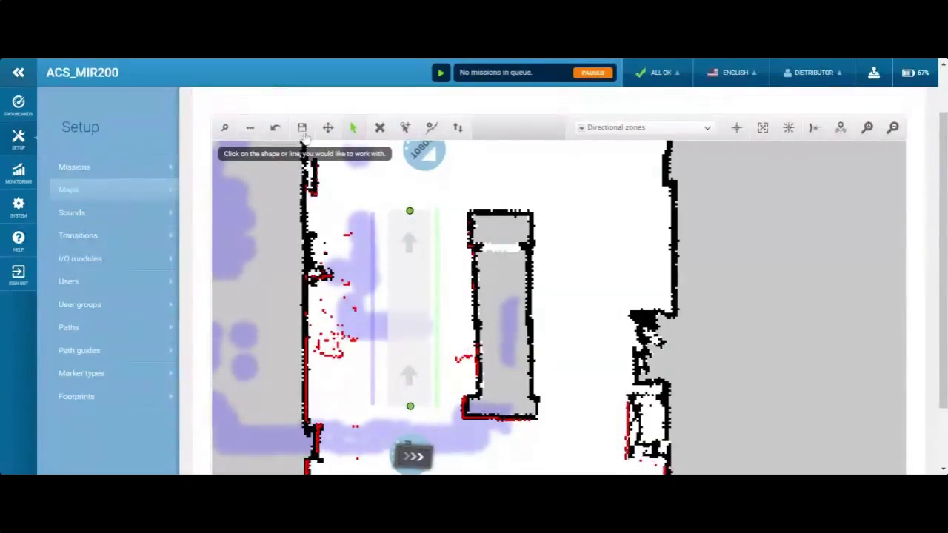
- Move both ends of the preferred zone line left so it runs along the centre of the directional zone
click(626, 131)
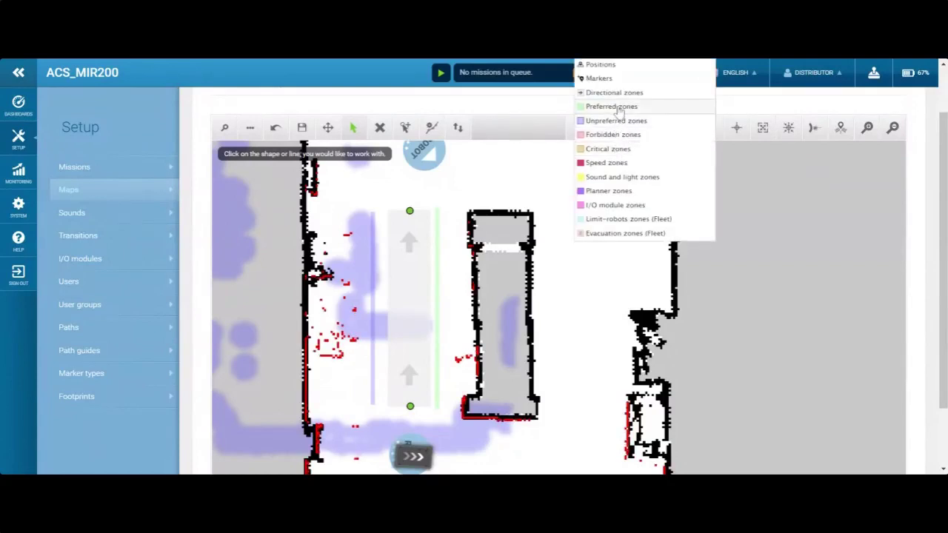
click(612, 106)
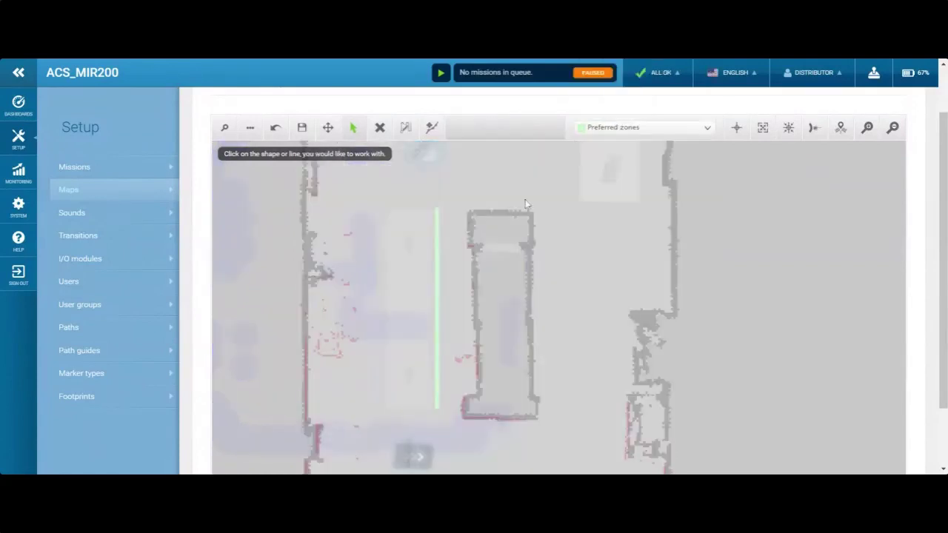
click(439, 236)
drag(437, 209, 411, 215)
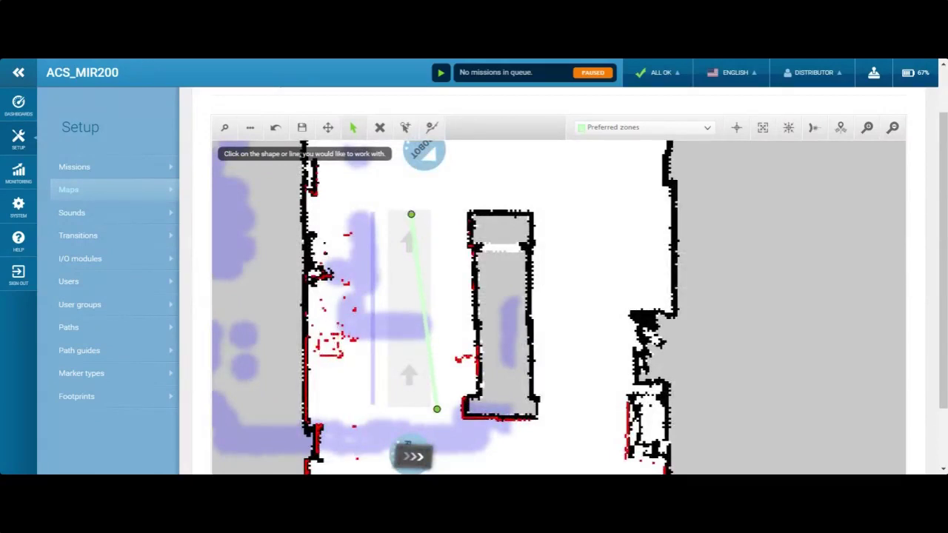
drag(437, 409, 409, 411)
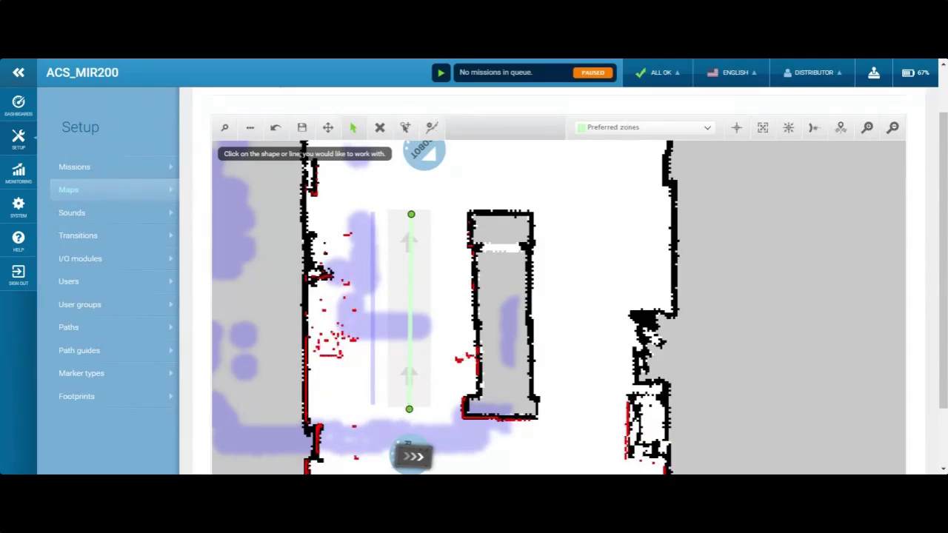
- Choose Forbidden zones as the object type to edit on the map
click(651, 136)
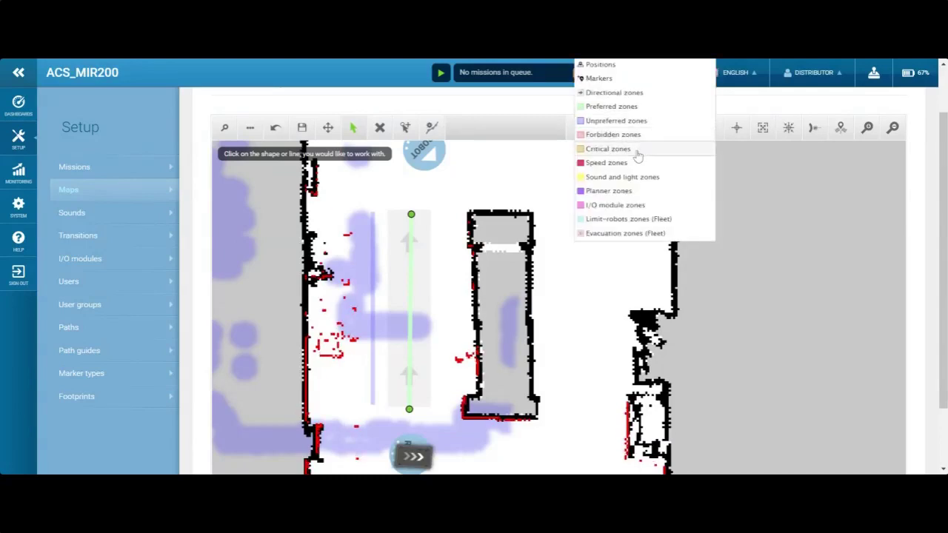
click(634, 139)
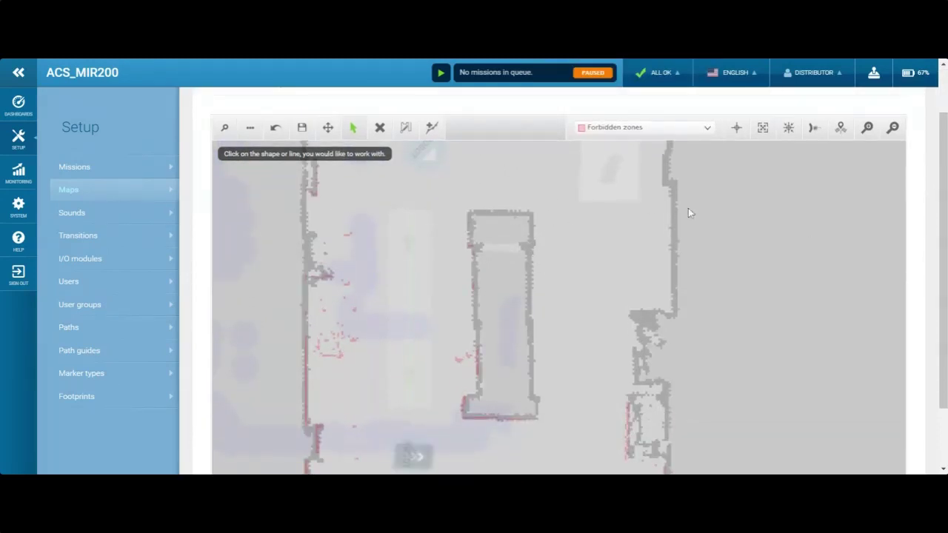
click(405, 128)
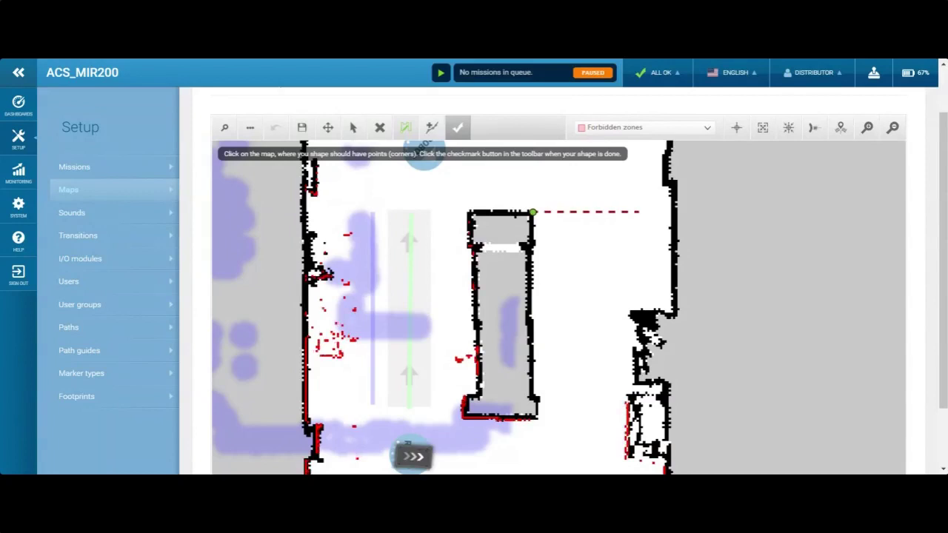
click(671, 211)
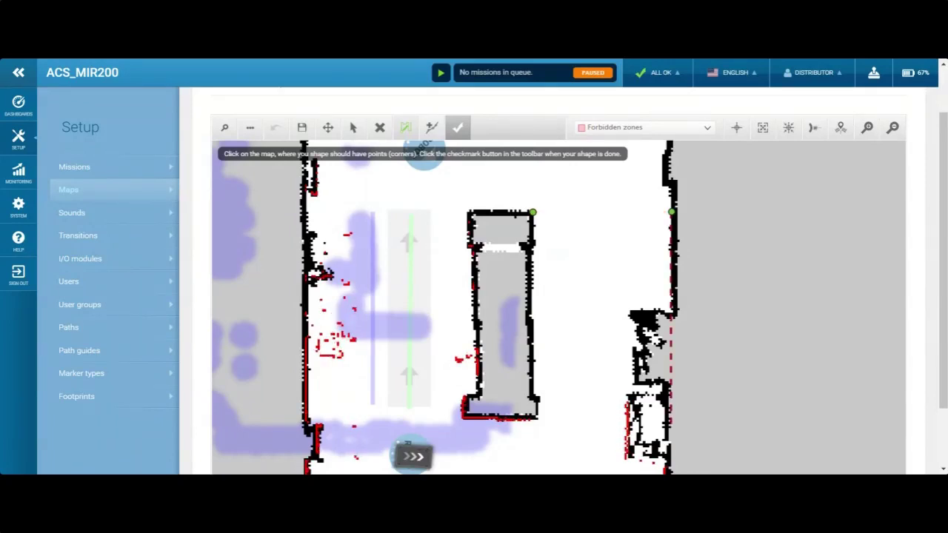
click(672, 424)
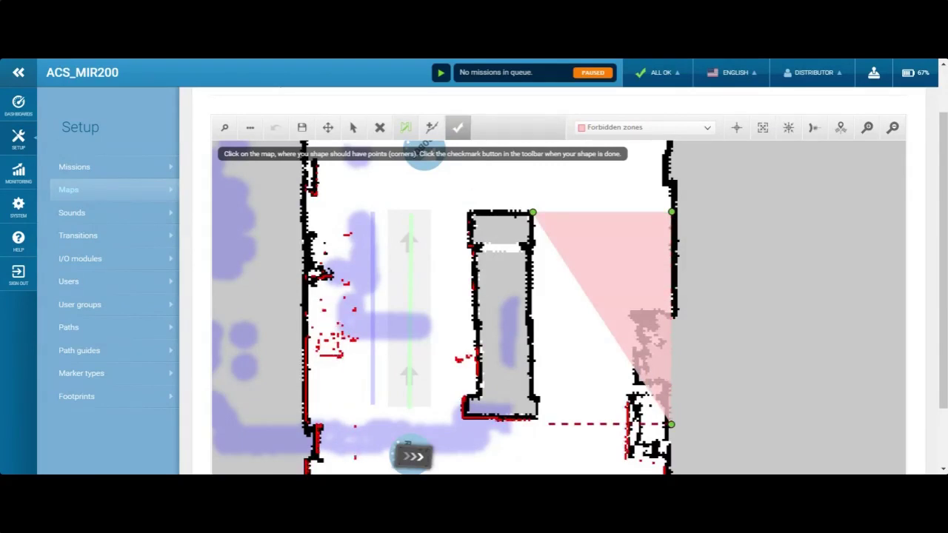
click(541, 423)
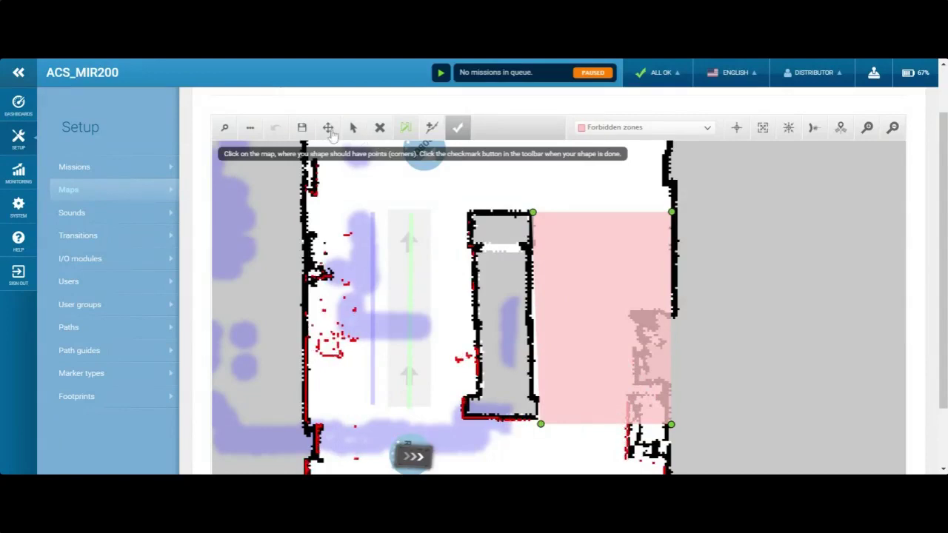
click(330, 129)
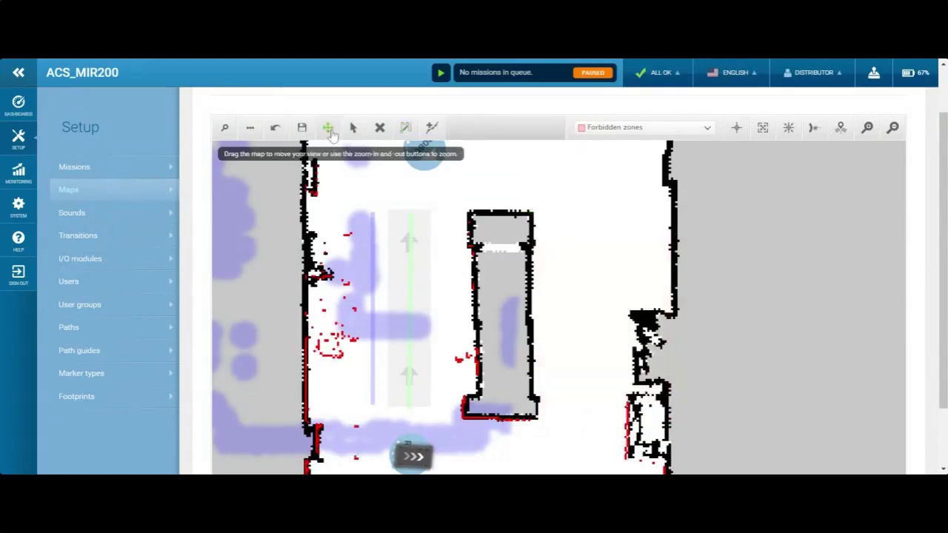
- Draw a four-corner forbidden zone filling the corridor between the central block and the map's right wall
click(408, 130)
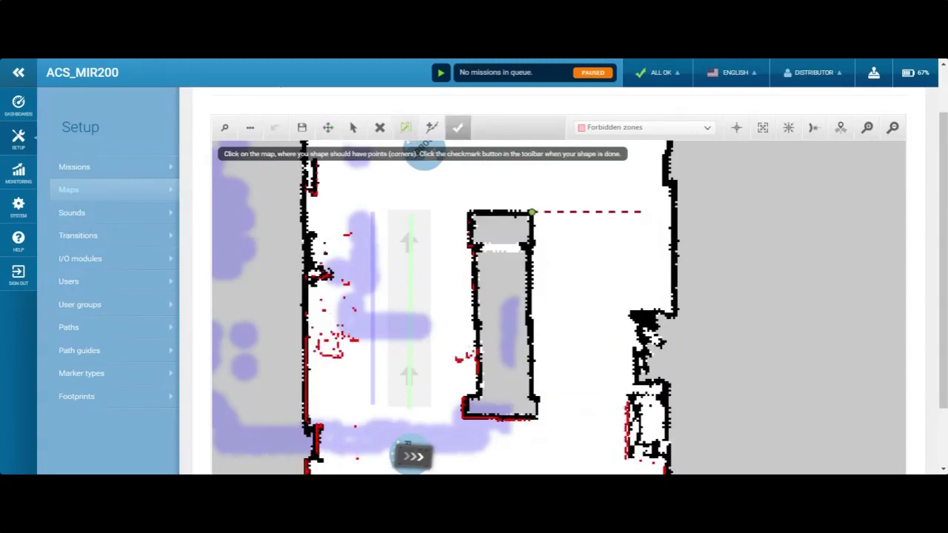
click(677, 212)
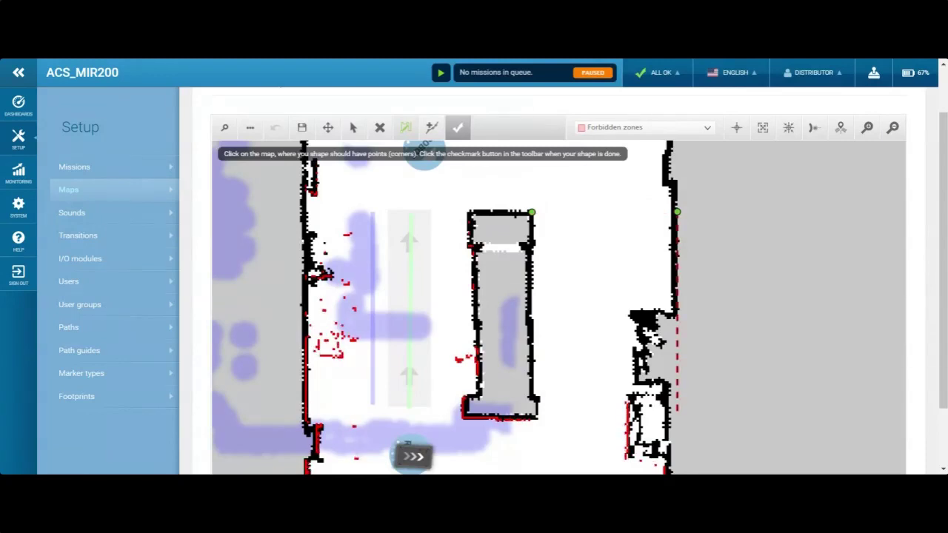
click(677, 420)
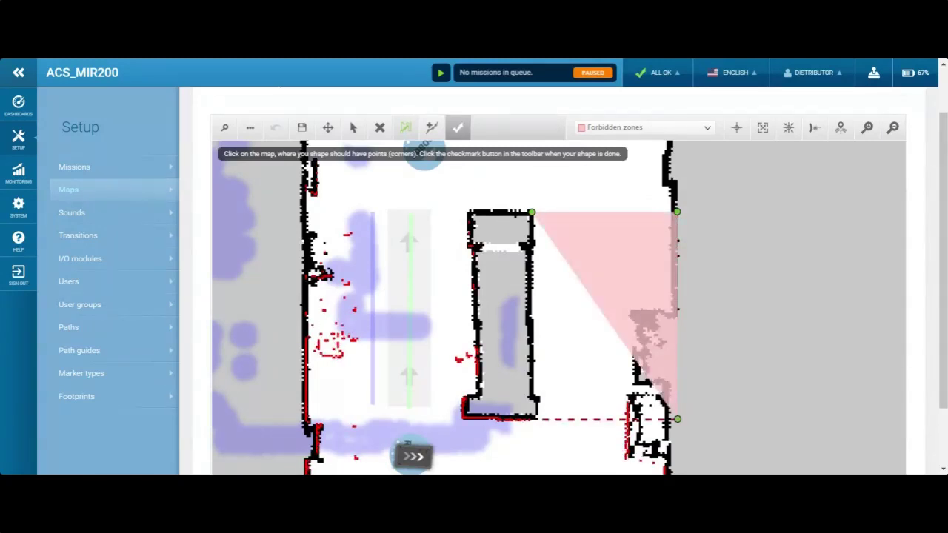
click(536, 420)
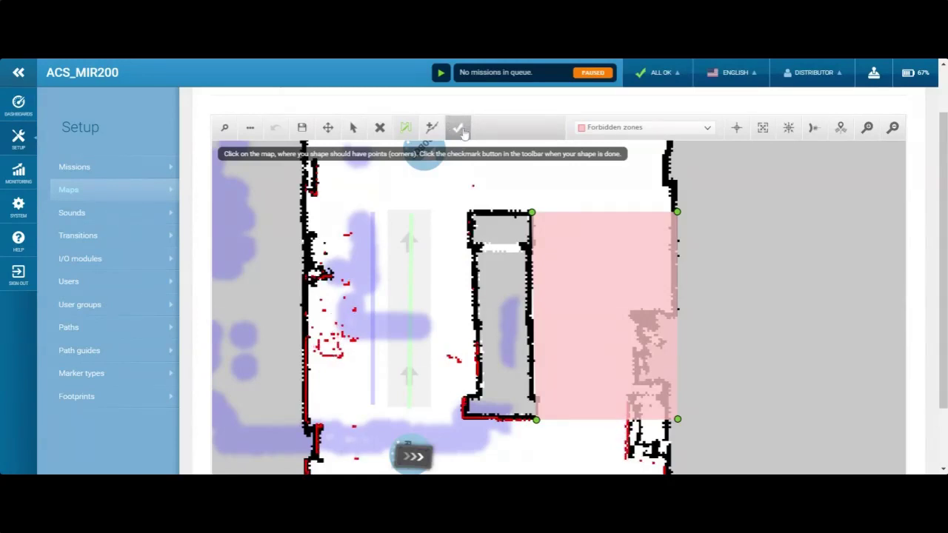
click(459, 129)
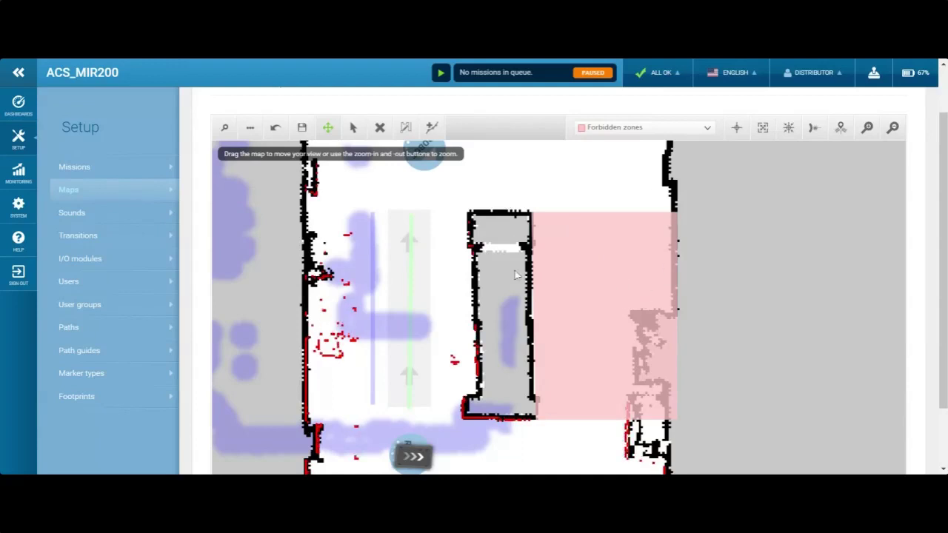
scroll(540, 323, up, 1)
scroll(540, 324, down, 1)
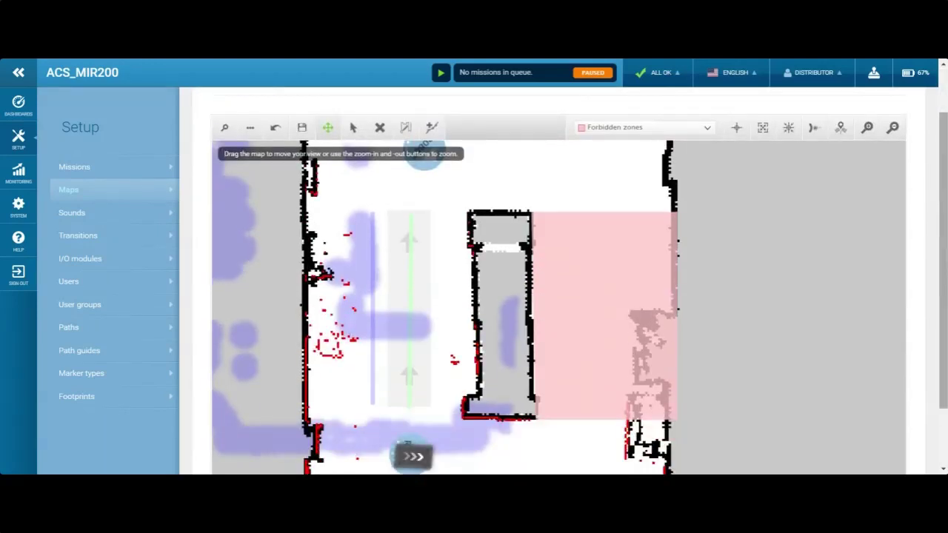
click(893, 129)
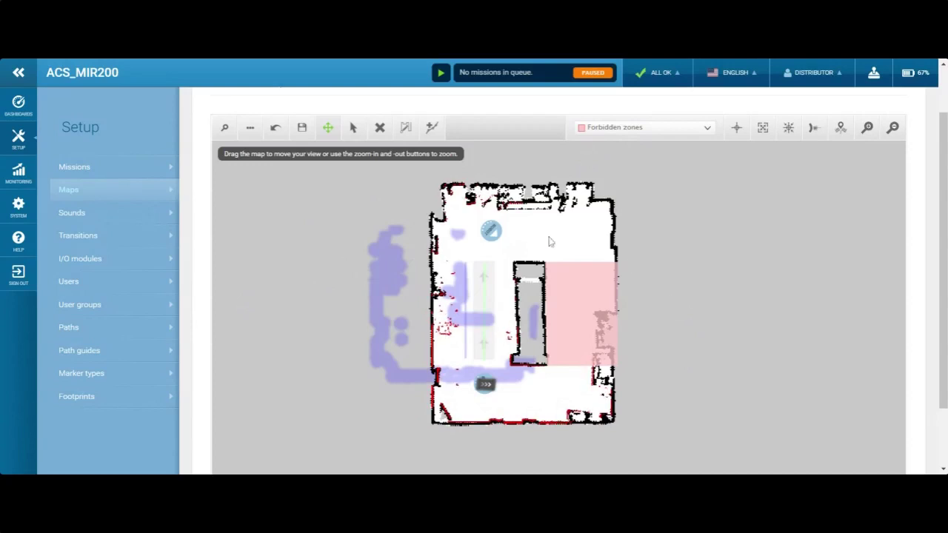
- Save the changes to the active map and reload it so the robot uses the latest version
click(302, 129)
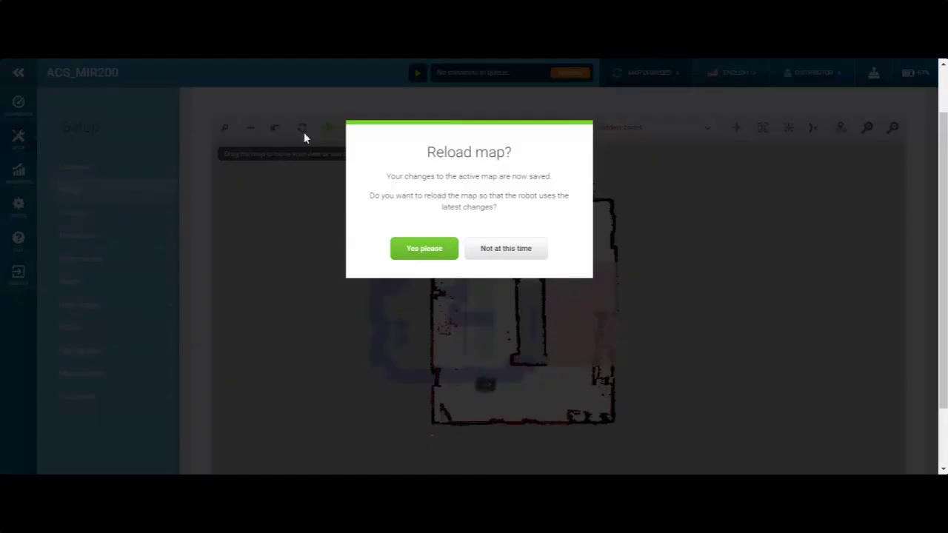
click(424, 254)
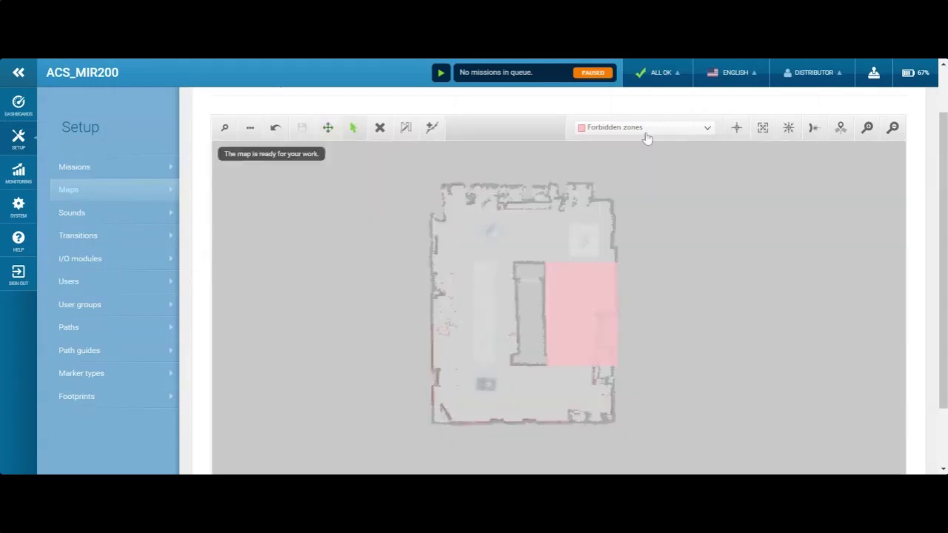
- Add robot position Position 3 in the open area above the forbidden zone, at about X 7.9 m, Y 10.3 m, oriented about -147°
click(647, 137)
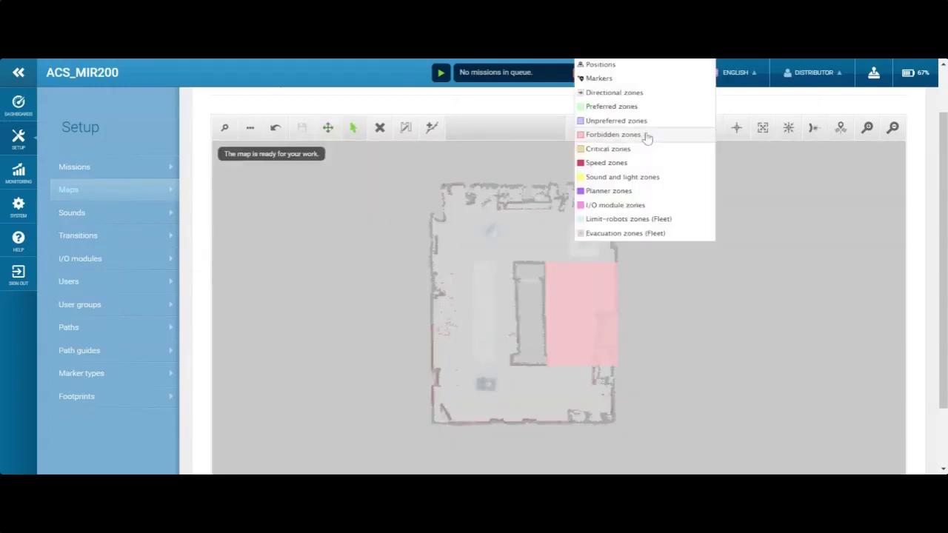
click(653, 68)
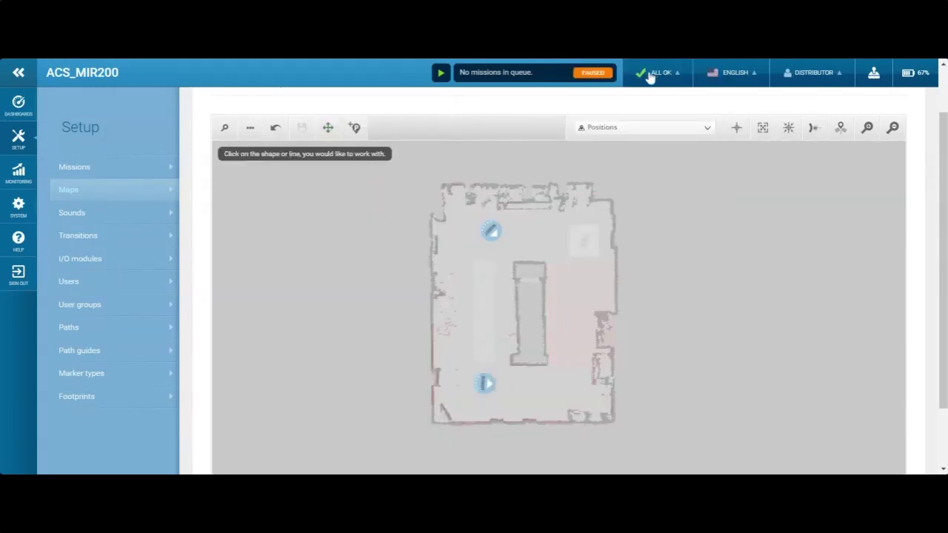
click(356, 128)
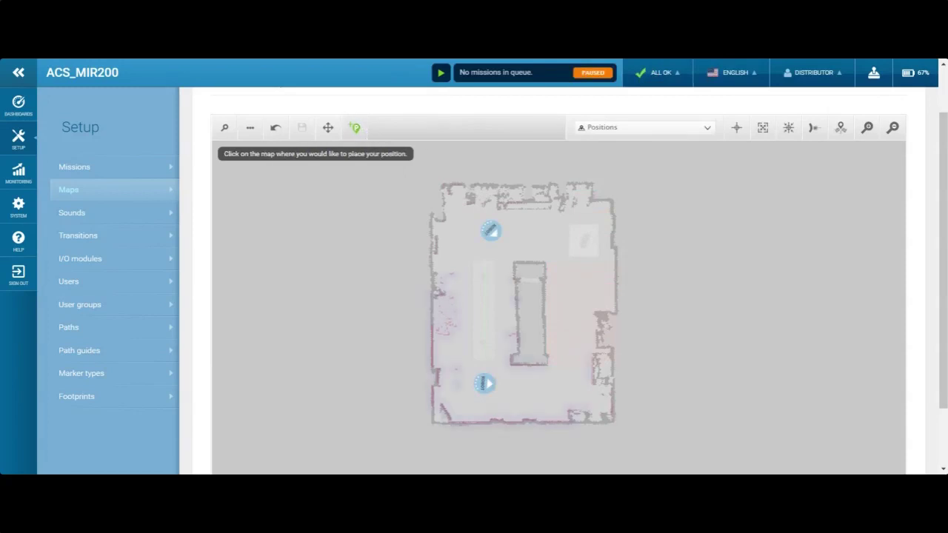
drag(578, 226, 565, 235)
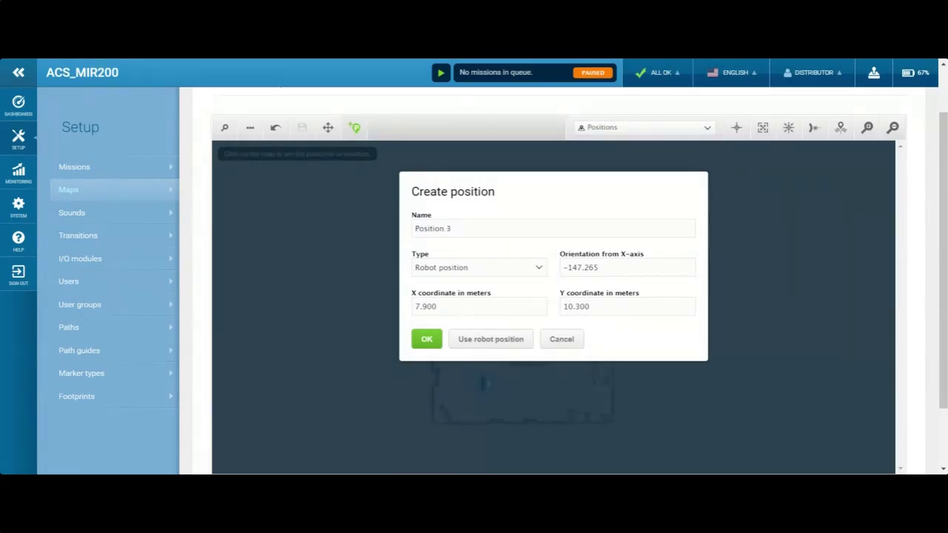
click(423, 342)
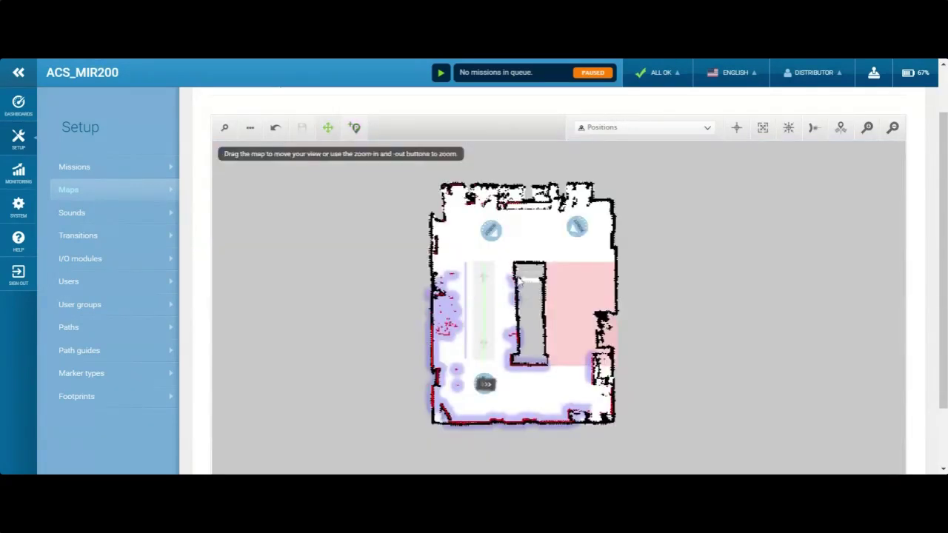
- Re-place Position 3 slightly lower at about X 7.95 m, Y 9.85 m, oriented about 176° toward the map's left side
click(580, 231)
click(457, 246)
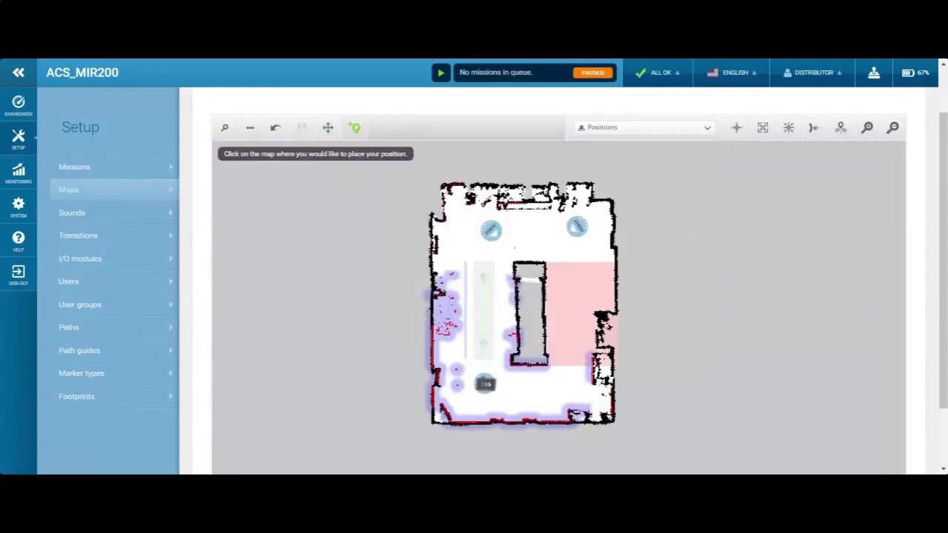
click(577, 236)
click(504, 248)
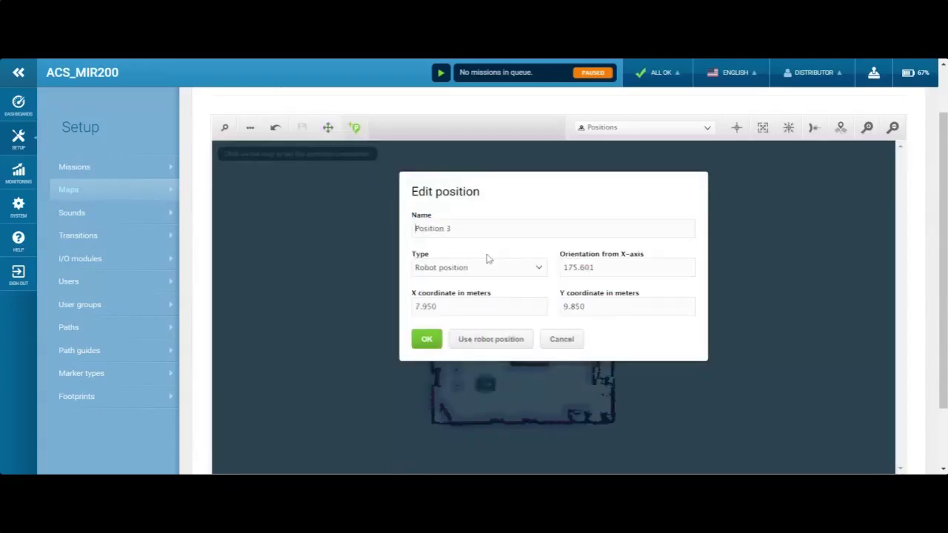
click(426, 342)
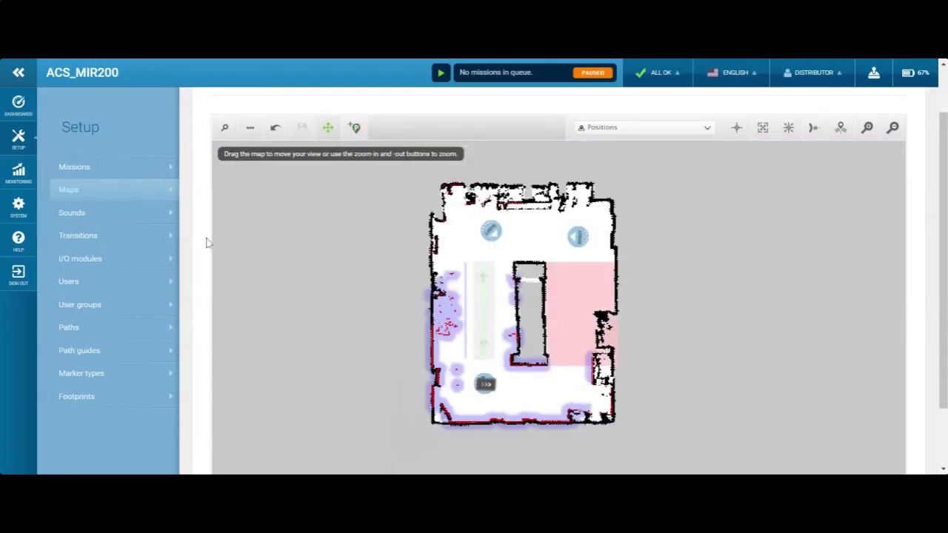
- Create a mission named "MiR Webinar Demo (5/14/2020)" in the Missions group for site ACS
scroll(200, 231, up, 1)
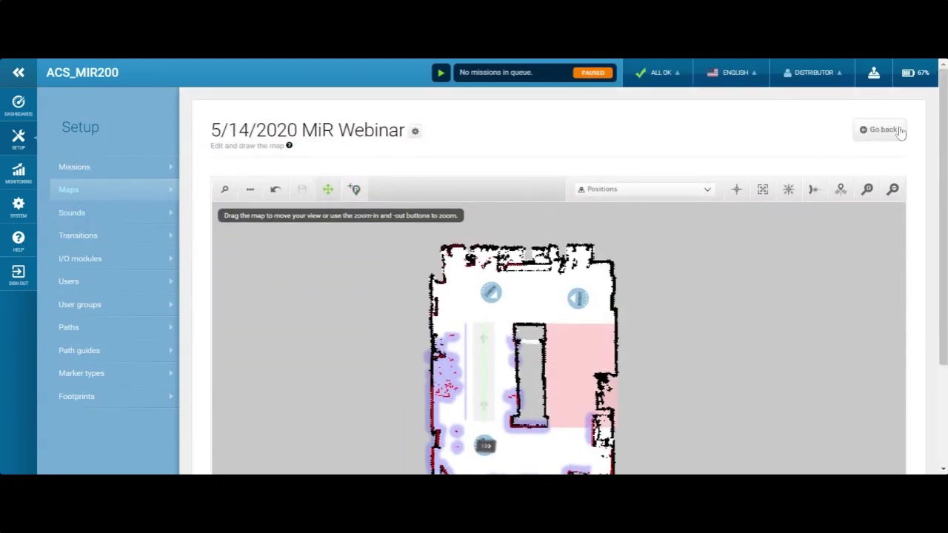
click(96, 171)
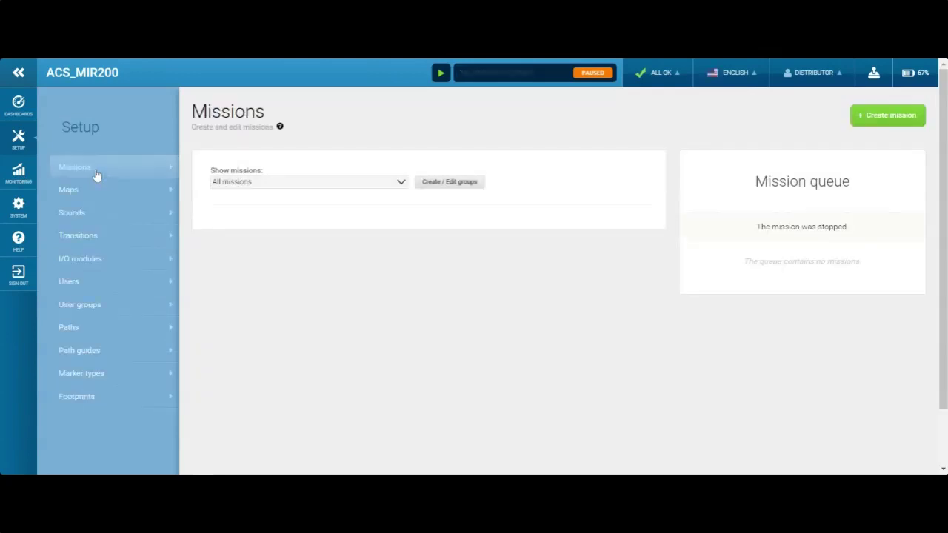
click(895, 117)
text(We)
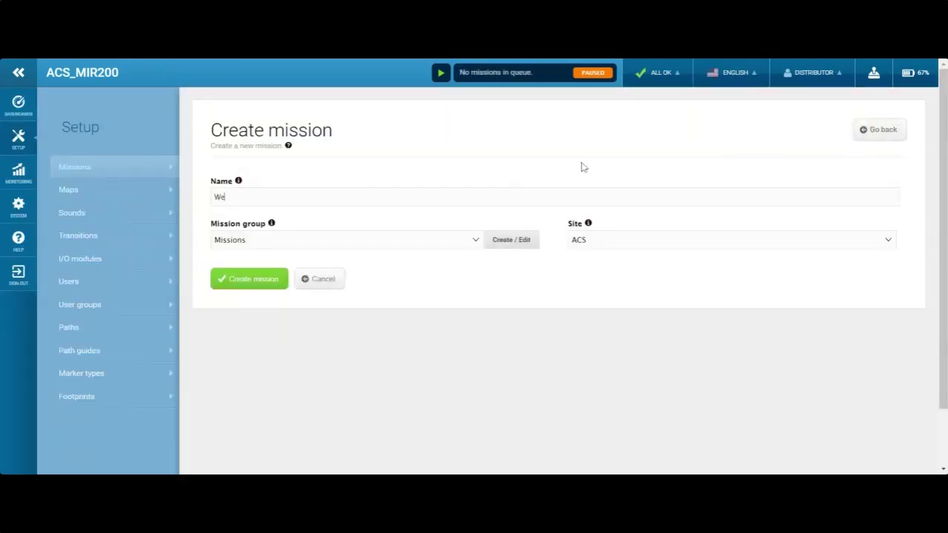
key(BackSpace)
text(MiR WEbinar Demo (5/14/2020)
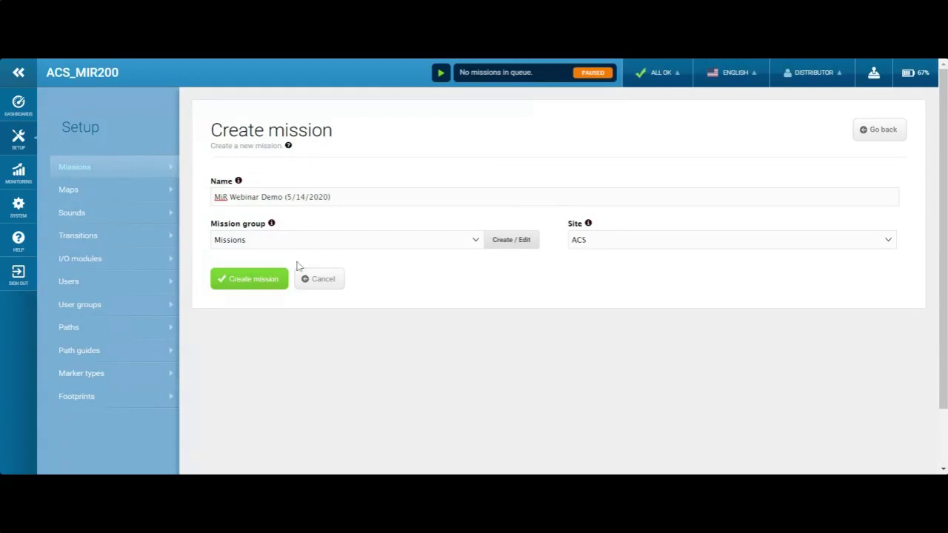
click(247, 280)
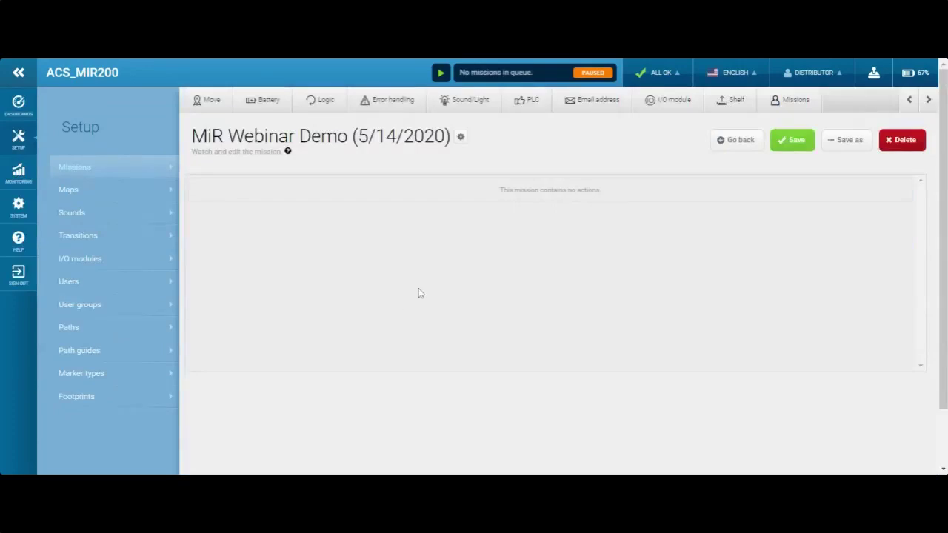
- Add a Move action to the empty mission and set its target to Position 1
click(213, 102)
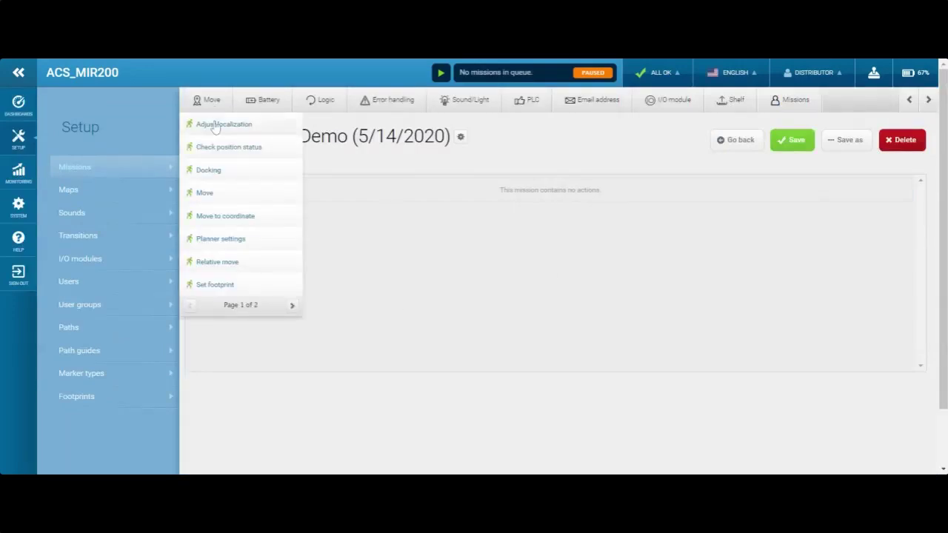
click(254, 197)
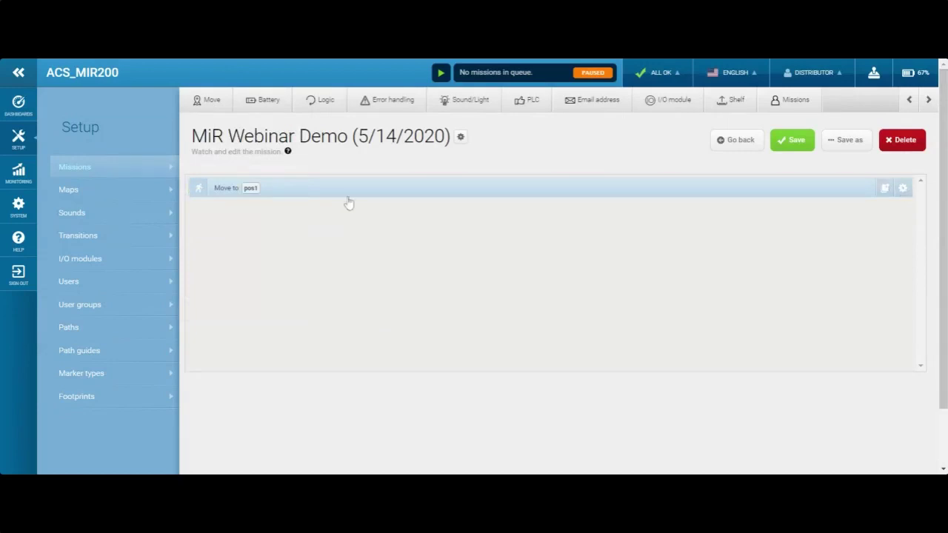
click(903, 189)
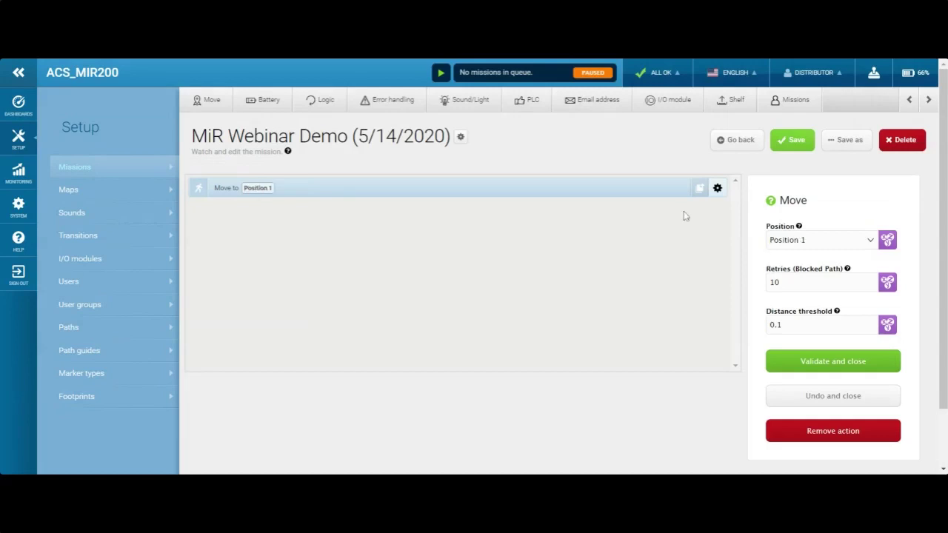
mouse_move(216, 104)
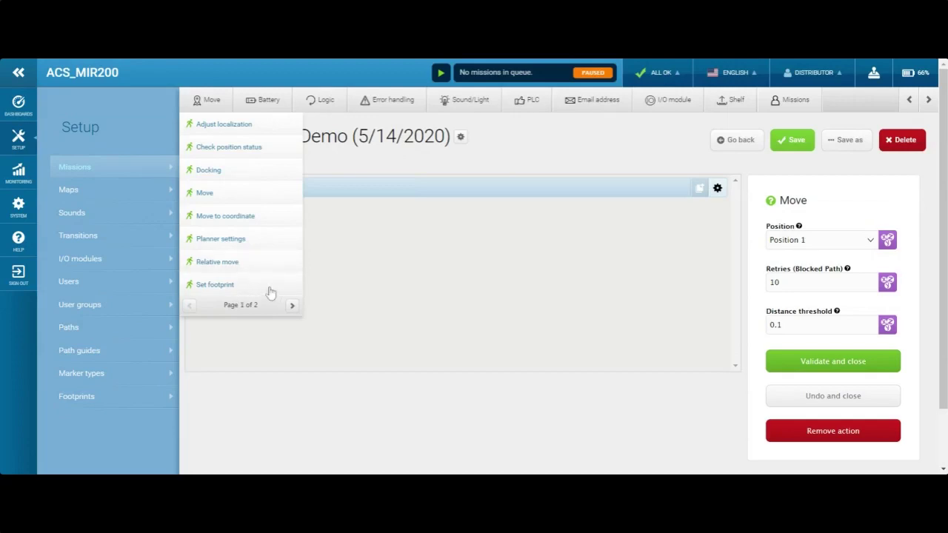
click(292, 306)
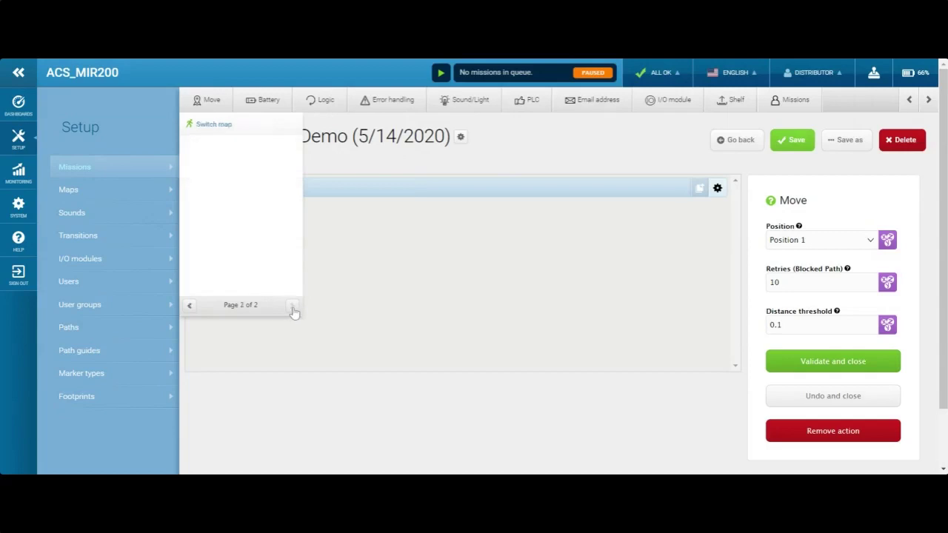
click(189, 306)
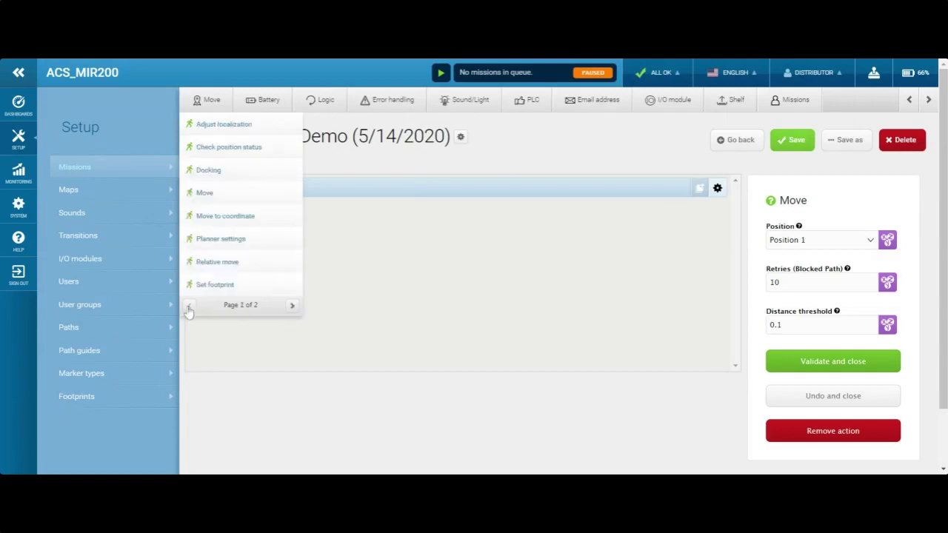
click(487, 292)
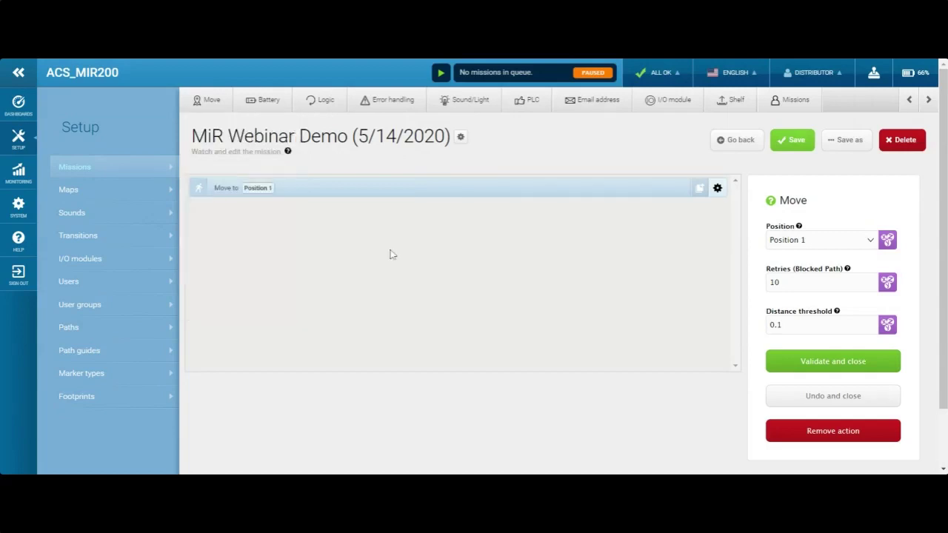
- Validate the Position 1 Move action and add a duplicate of it with Position 2 as its target
click(835, 362)
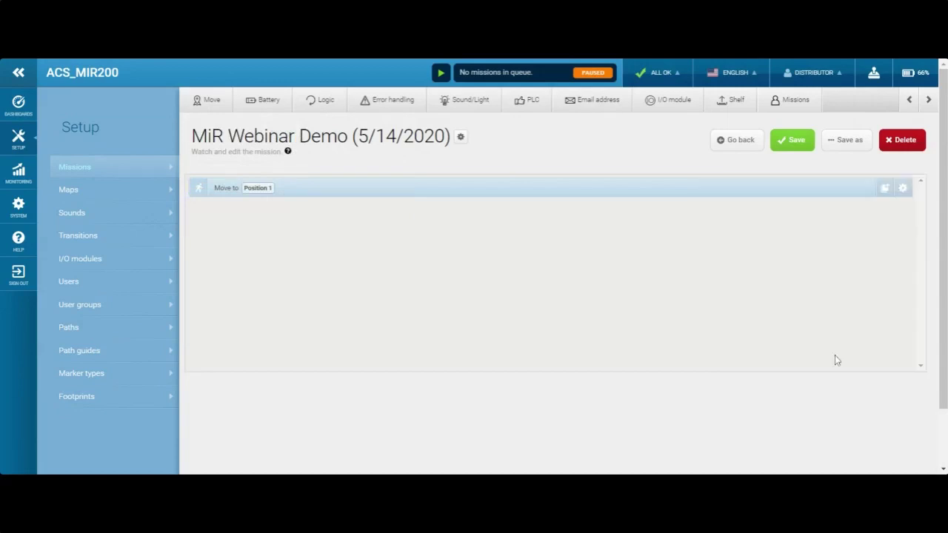
click(885, 191)
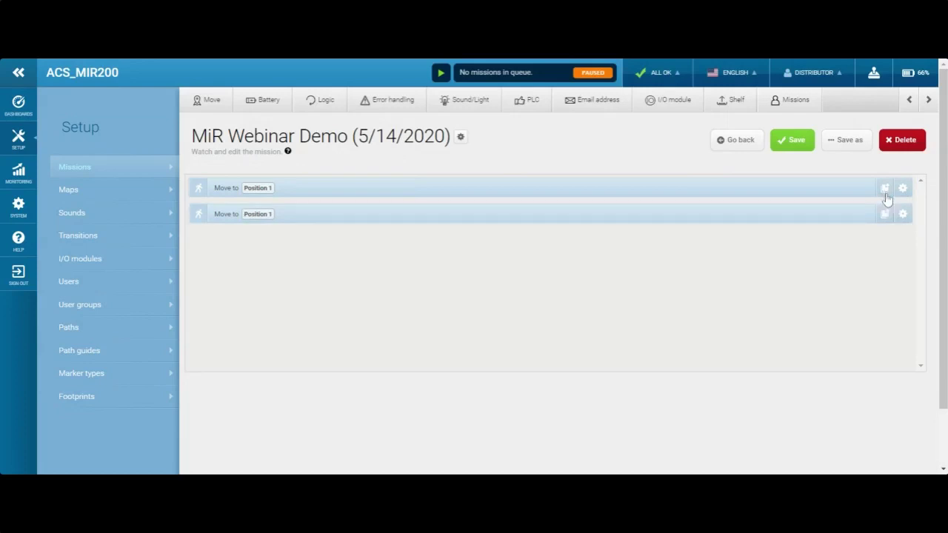
click(902, 215)
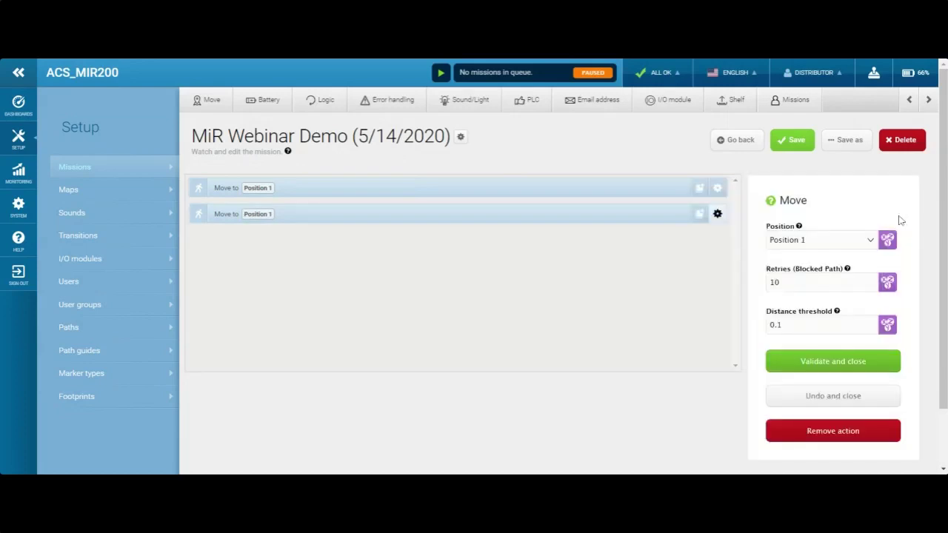
click(814, 263)
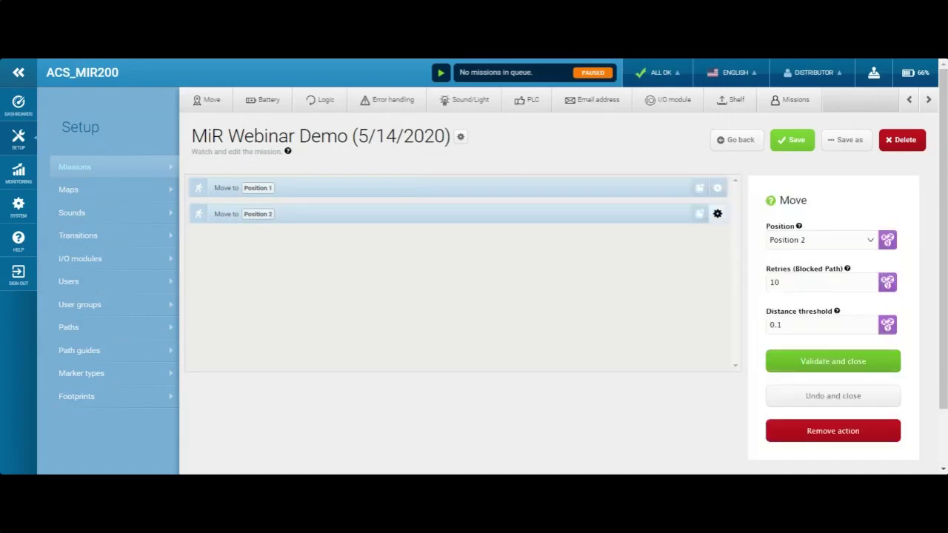
click(822, 363)
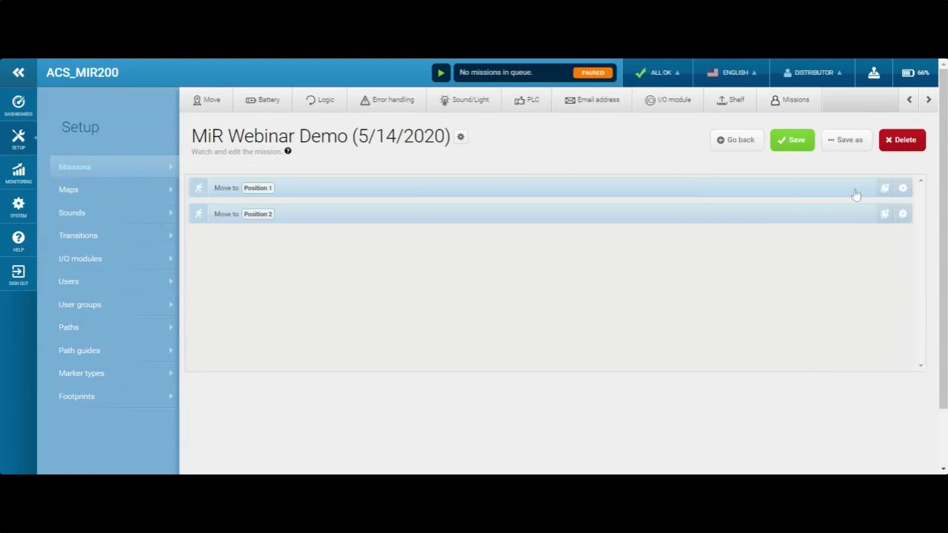
- Duplicate the Position 2 Move action and set the copy's target to Position 3
click(885, 214)
click(903, 240)
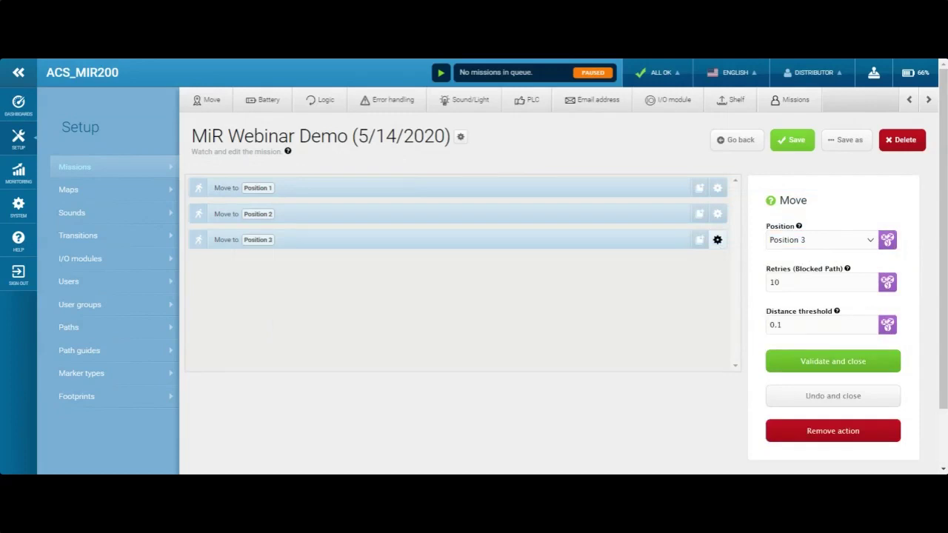
click(823, 363)
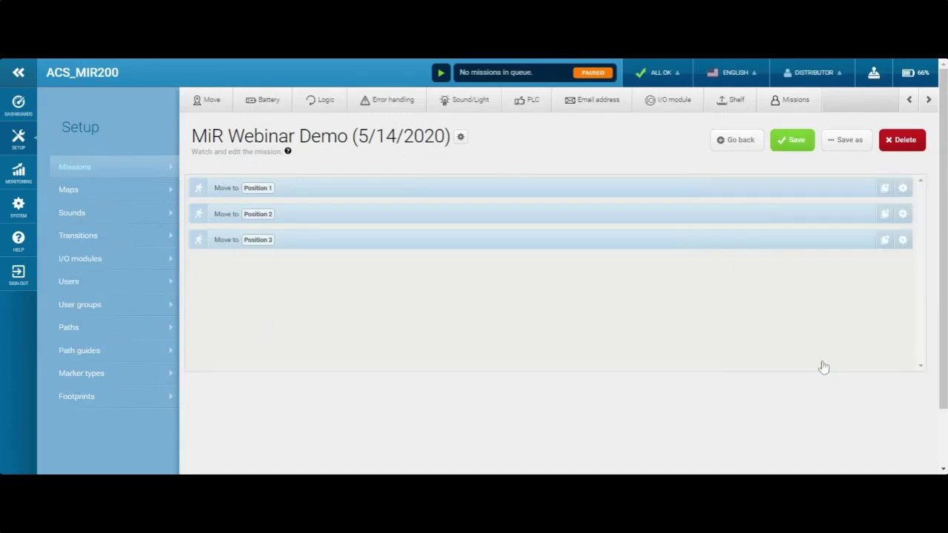
- Save the mission with its three Move actions
click(791, 146)
mouse_move(23, 109)
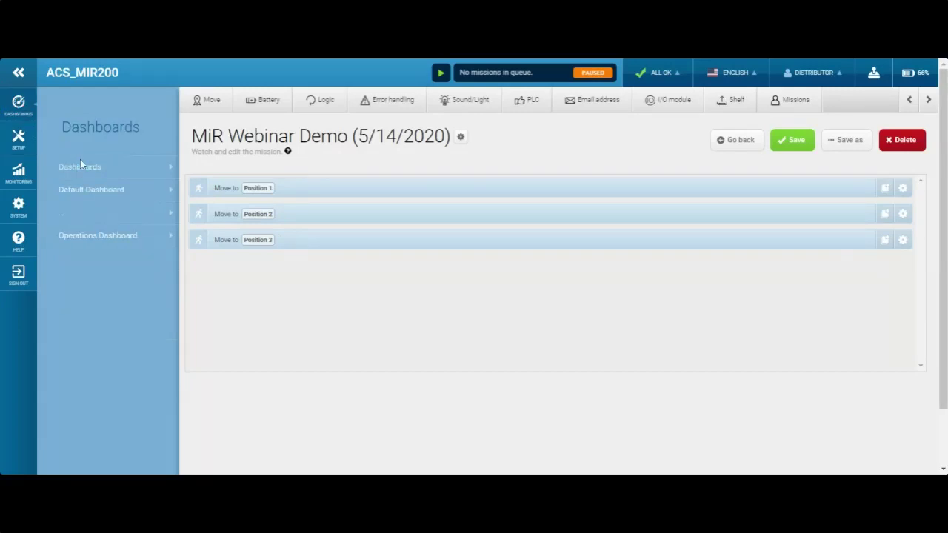
click(799, 144)
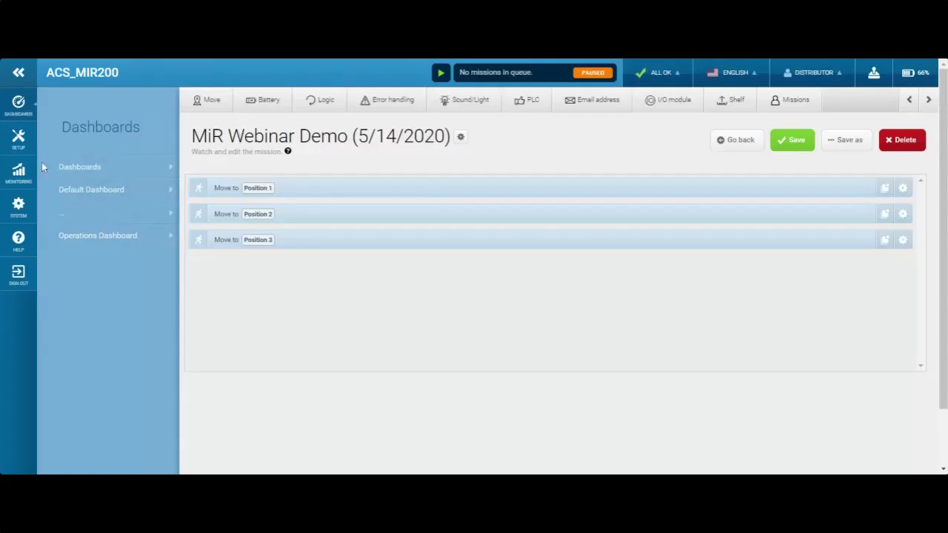
- Return to the missions list and add MiR Webinar Demo (5/14/2020) to the mission queue
mouse_move(18, 144)
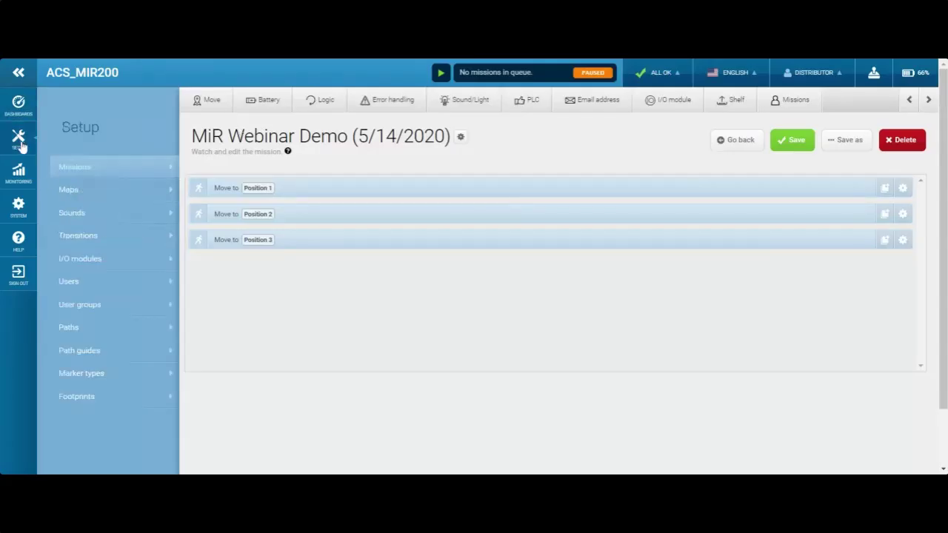
click(109, 175)
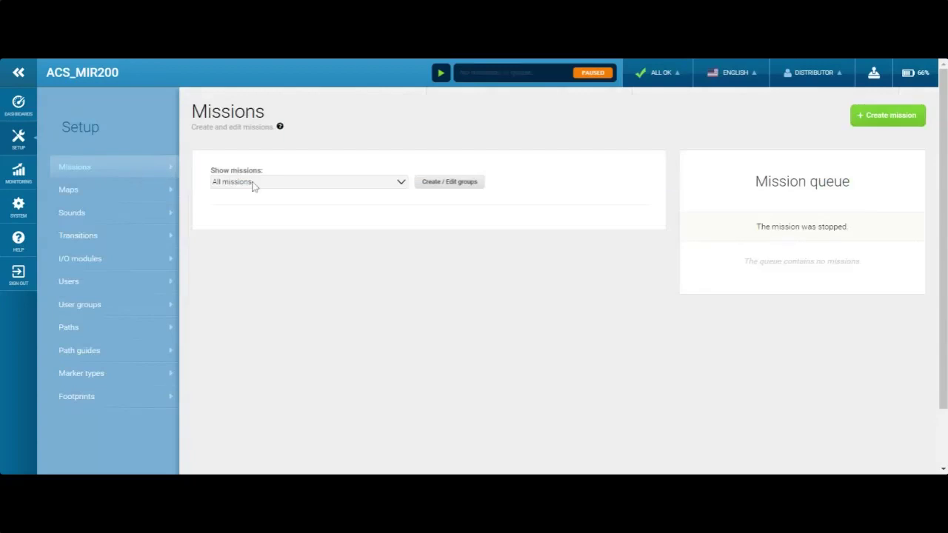
scroll(622, 316, down, 5)
scroll(622, 316, down, 3)
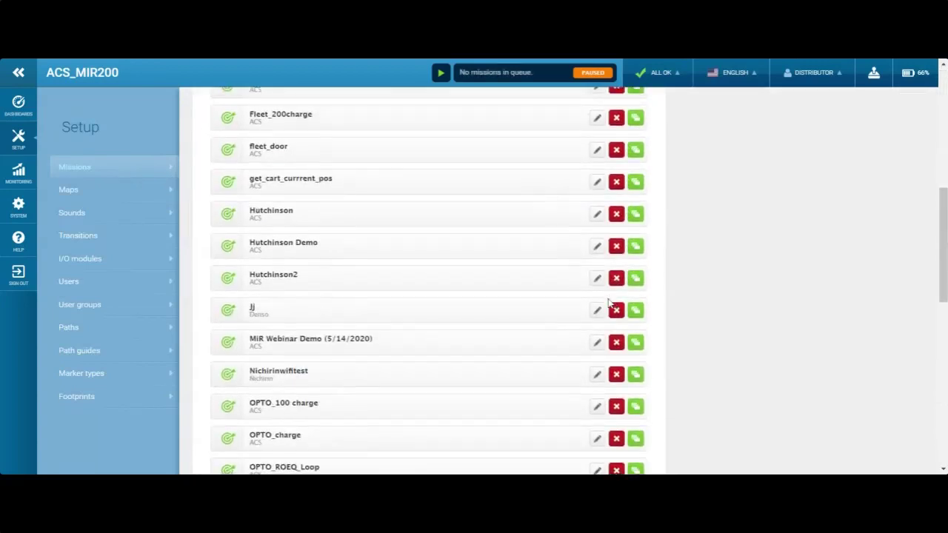
click(636, 225)
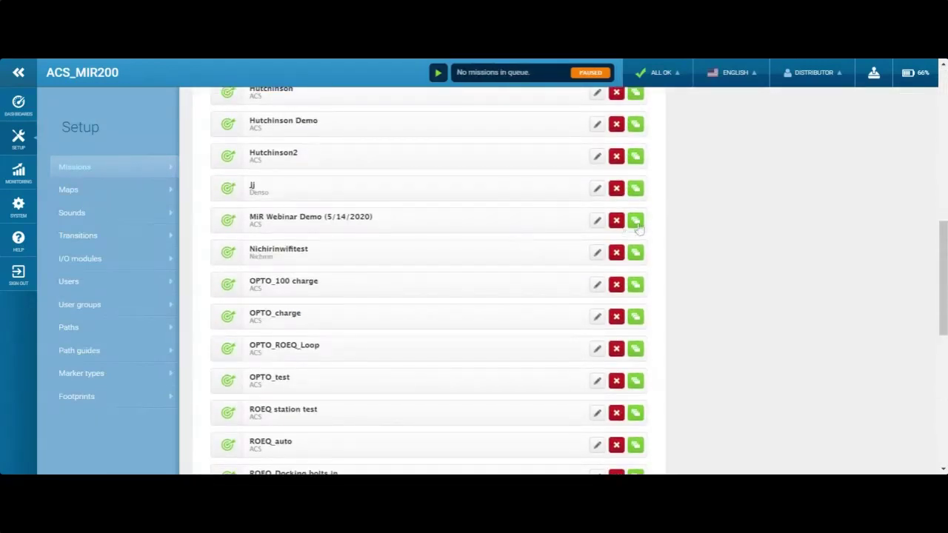
- Open the Default Dashboard with its live map and start the queued MiR Webinar Demo (5/14/2020) mission
scroll(673, 270, up, 8)
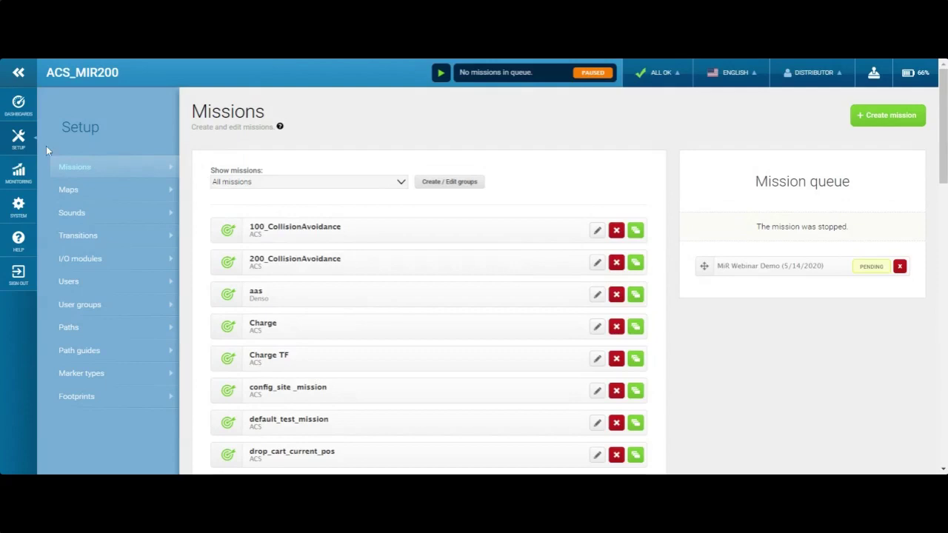
click(20, 109)
click(87, 192)
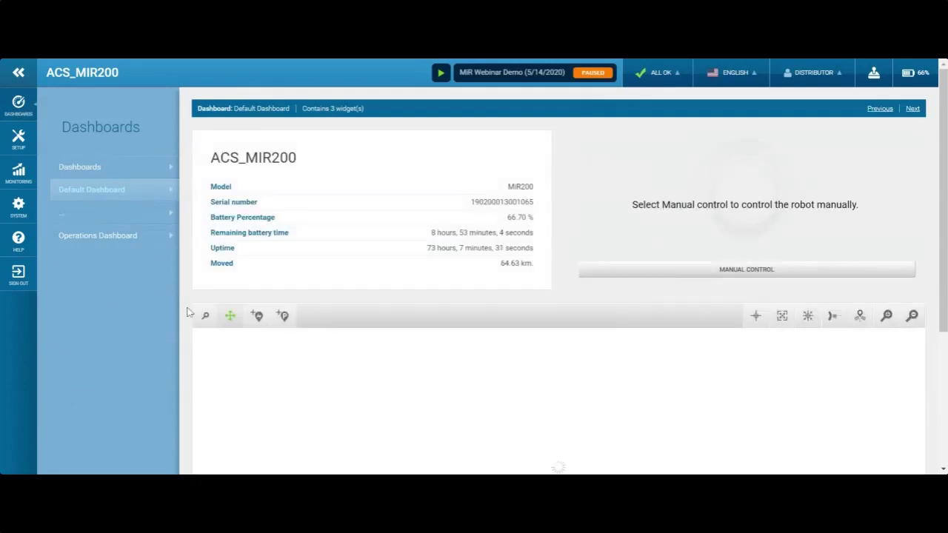
scroll(187, 312, down, 1)
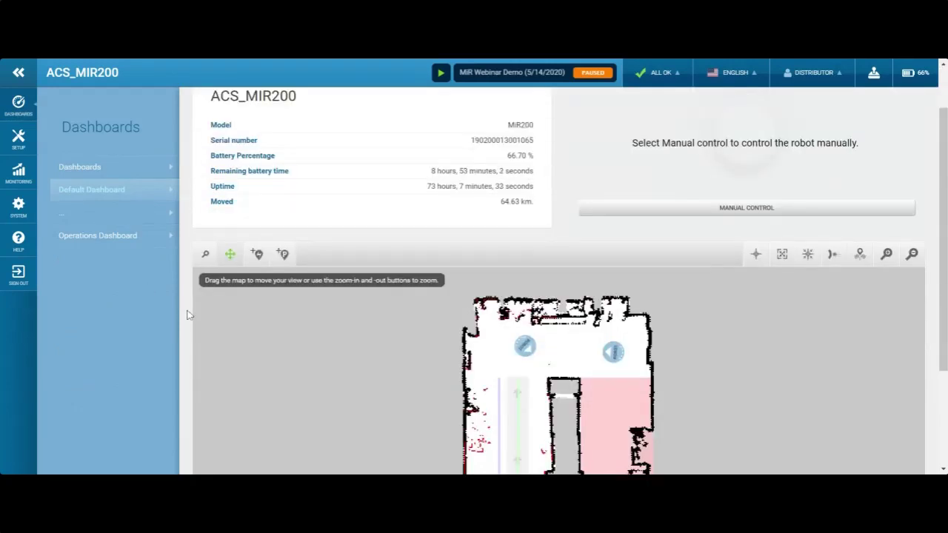
scroll(185, 315, down, 2)
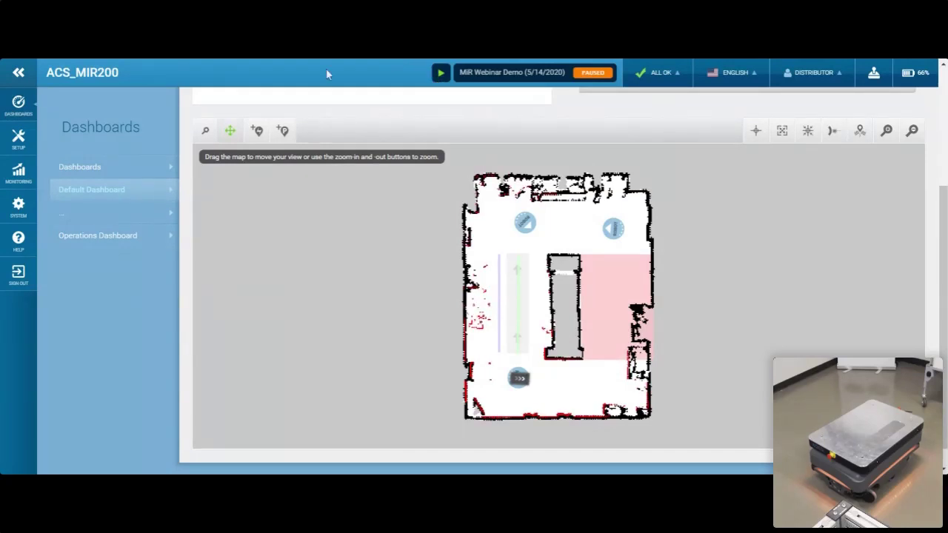
click(441, 75)
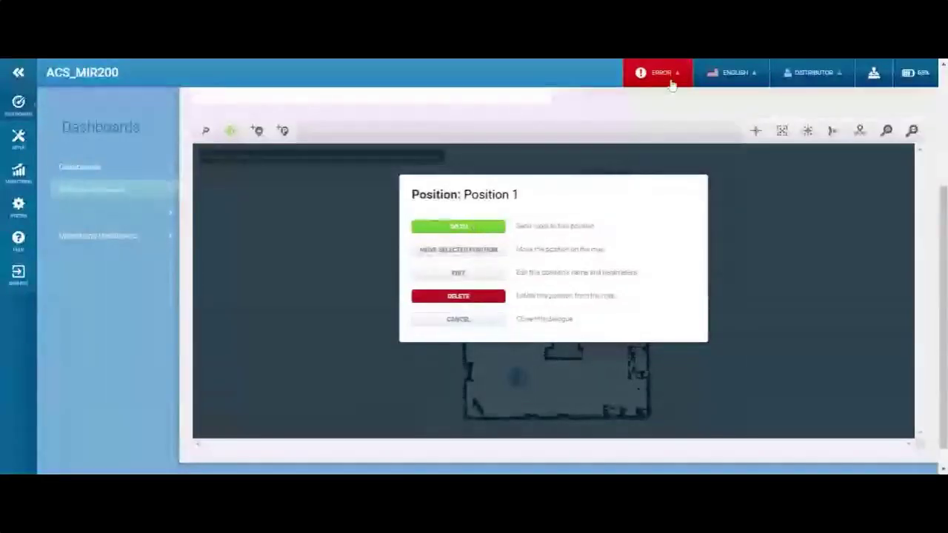
- Reset the robot's mission error and close the Position 1 dialogue
click(663, 75)
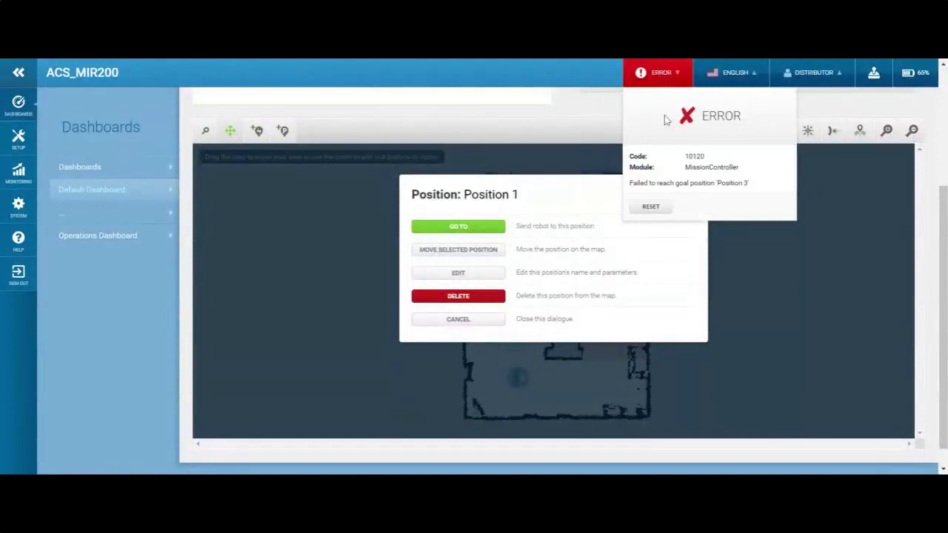
click(650, 209)
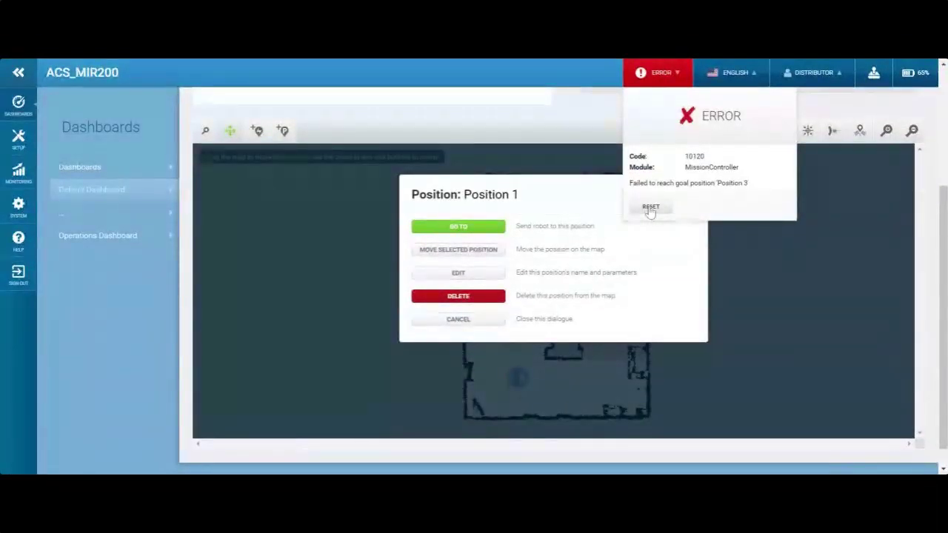
click(484, 326)
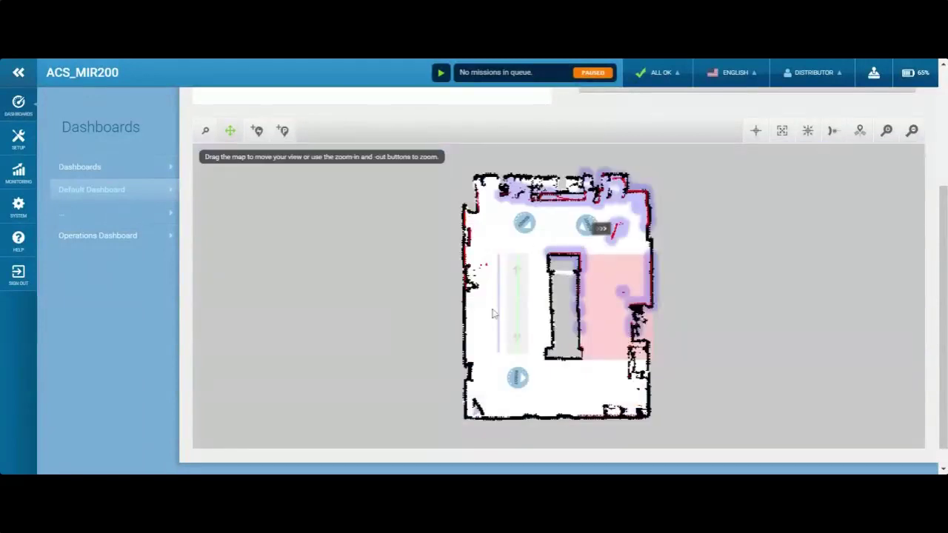
- Send the robot to Position 1 from the dashboard map and start it running
click(522, 226)
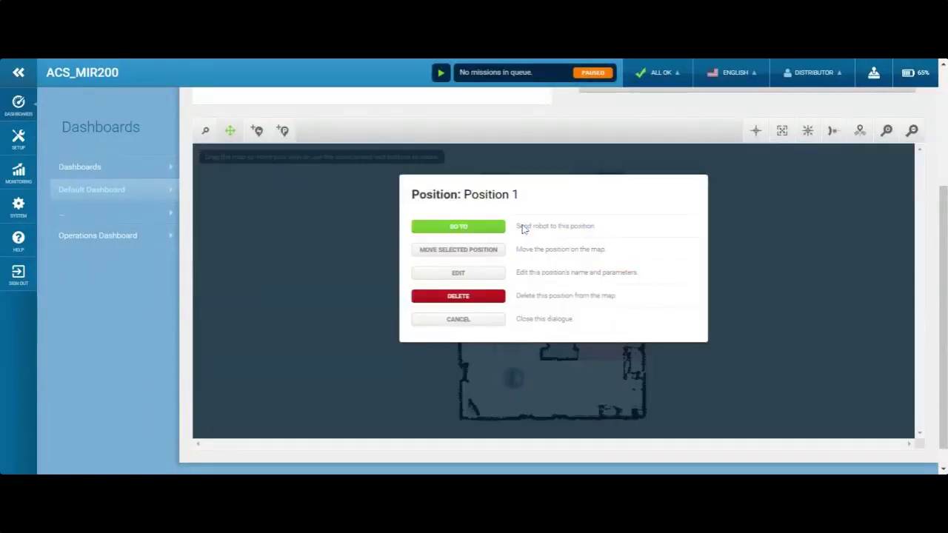
click(459, 227)
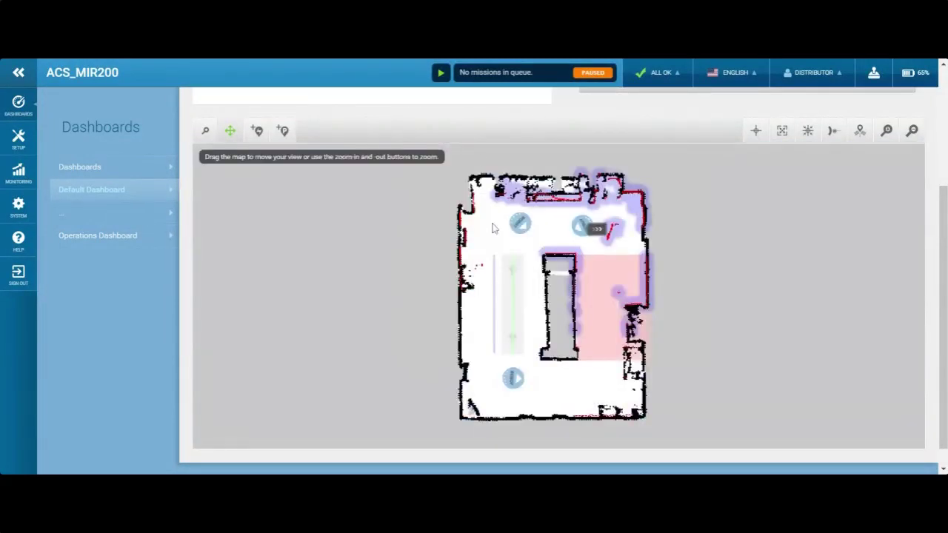
click(439, 74)
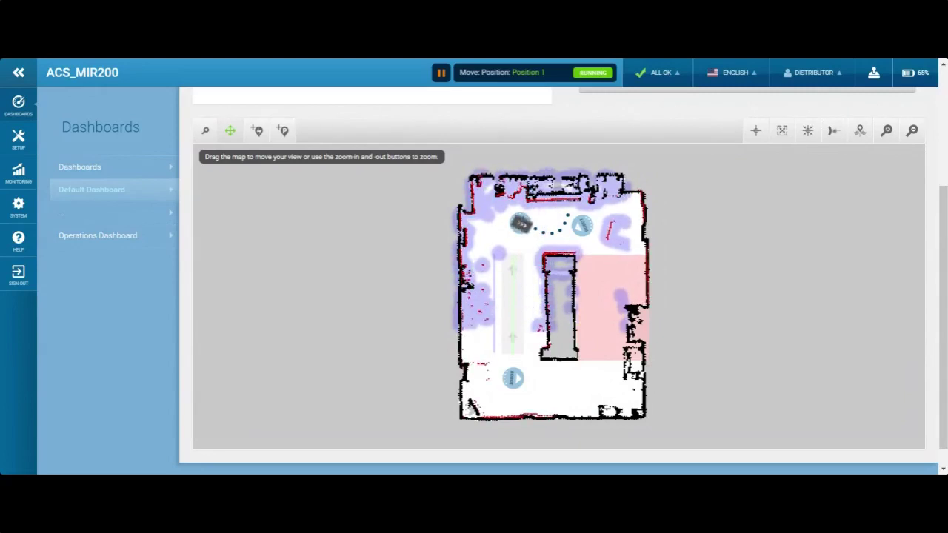
click(512, 370)
click(482, 318)
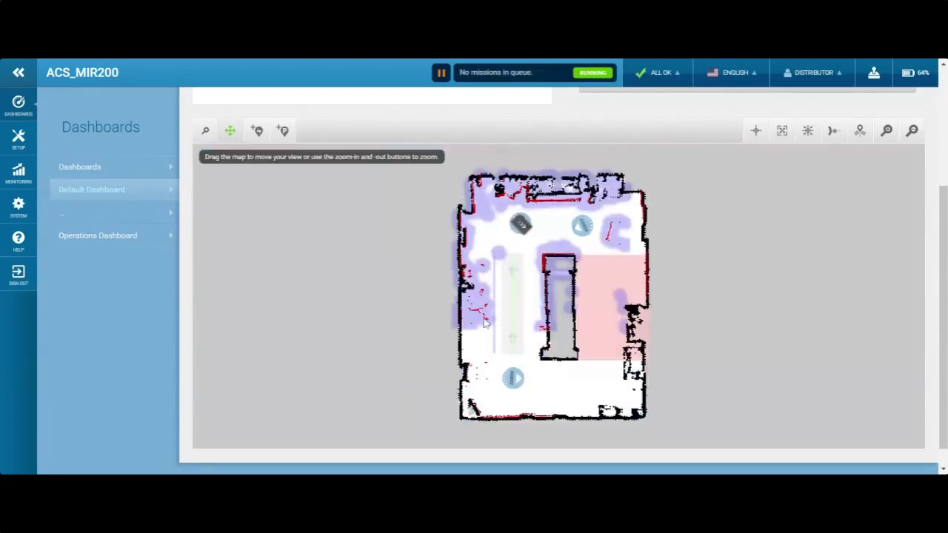
click(520, 233)
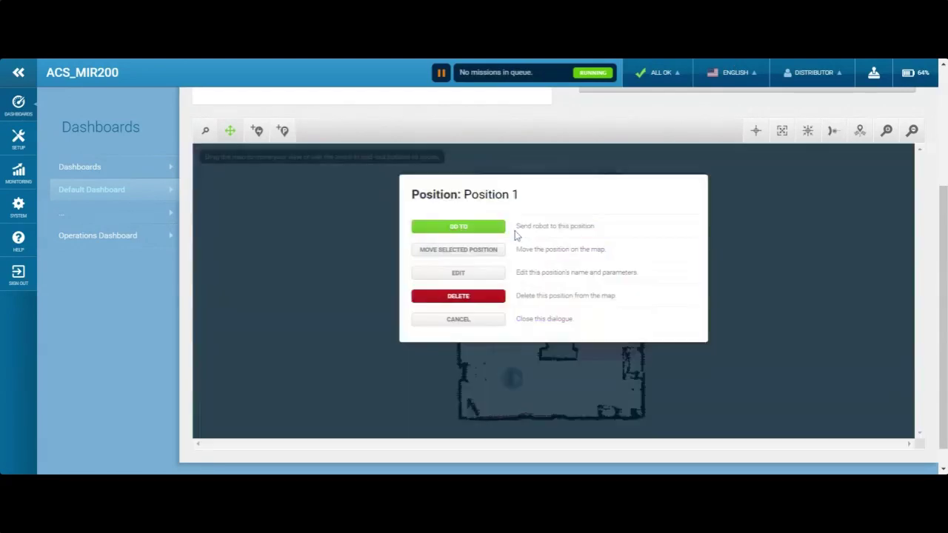
click(485, 320)
click(588, 227)
click(483, 322)
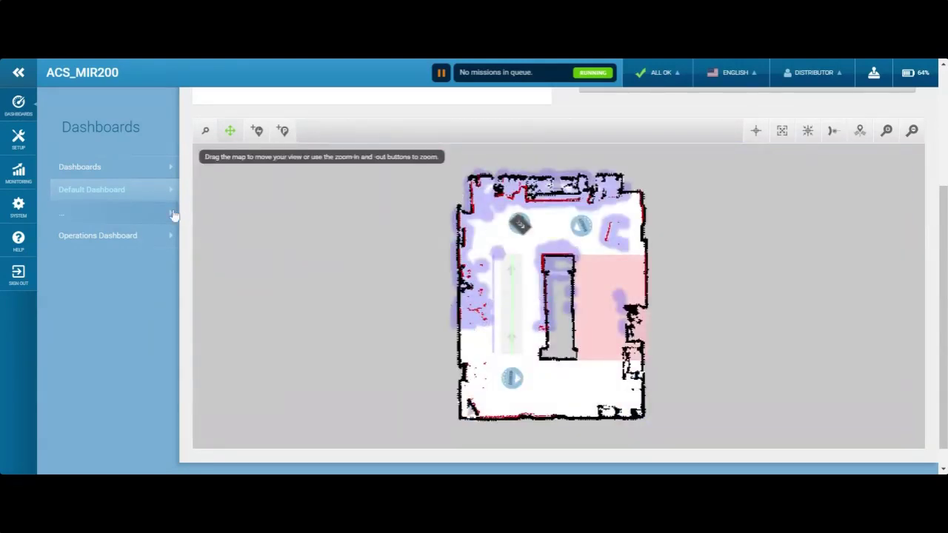
- Open the missions list in the setup area and look through the available missions
drag(145, 129, 49, 138)
click(82, 150)
click(22, 147)
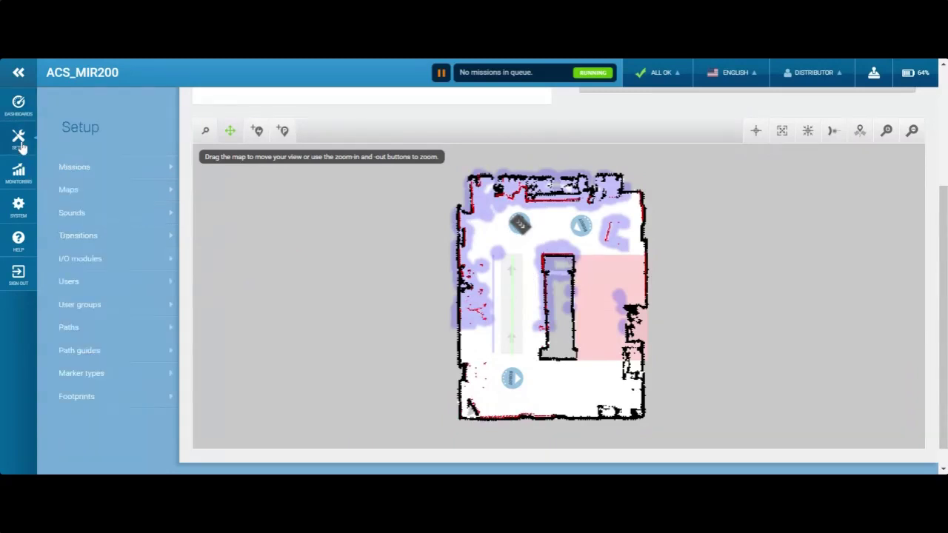
click(82, 169)
scroll(511, 332, down, 3)
scroll(513, 333, down, 5)
scroll(513, 332, down, 2)
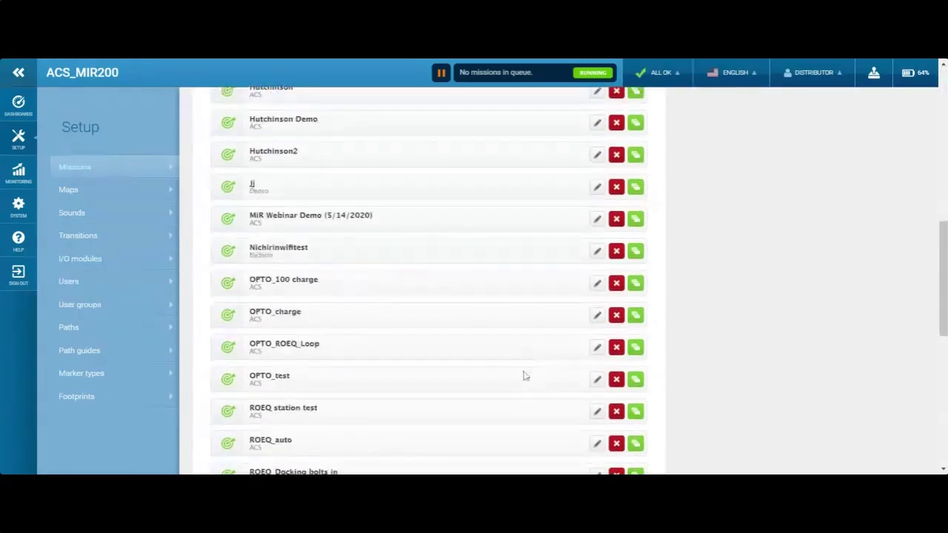
scroll(524, 376, down, 3)
scroll(516, 373, up, 3)
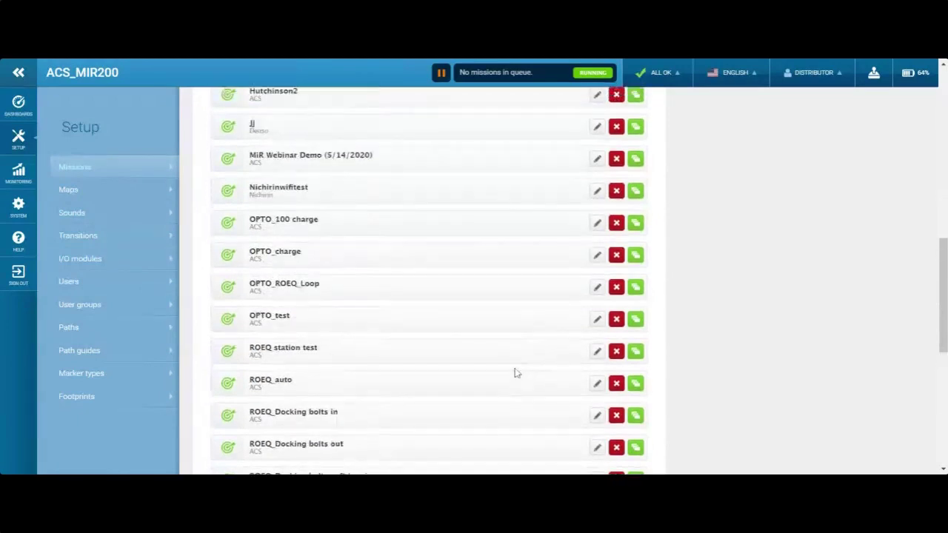
scroll(503, 371, up, 10)
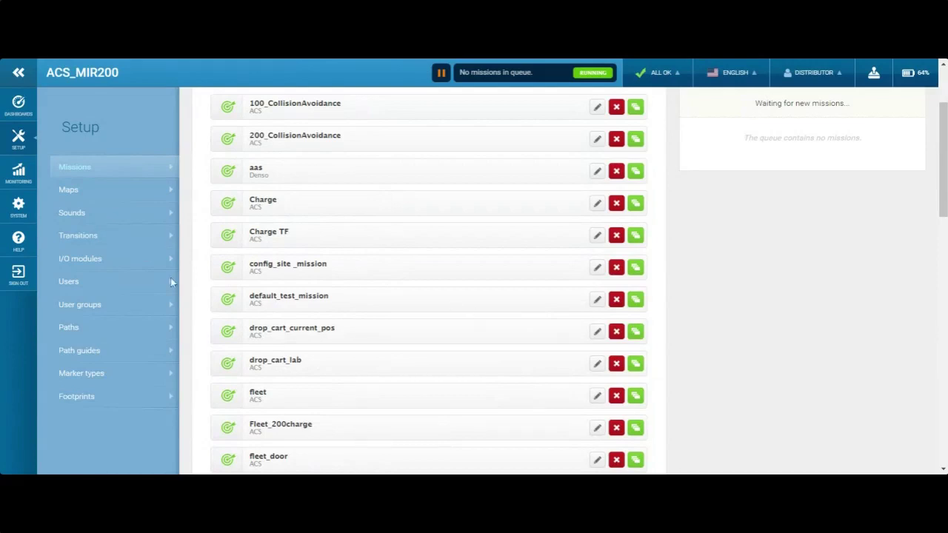
- Make Manufacturing Lab the active map and open it for editing
click(146, 194)
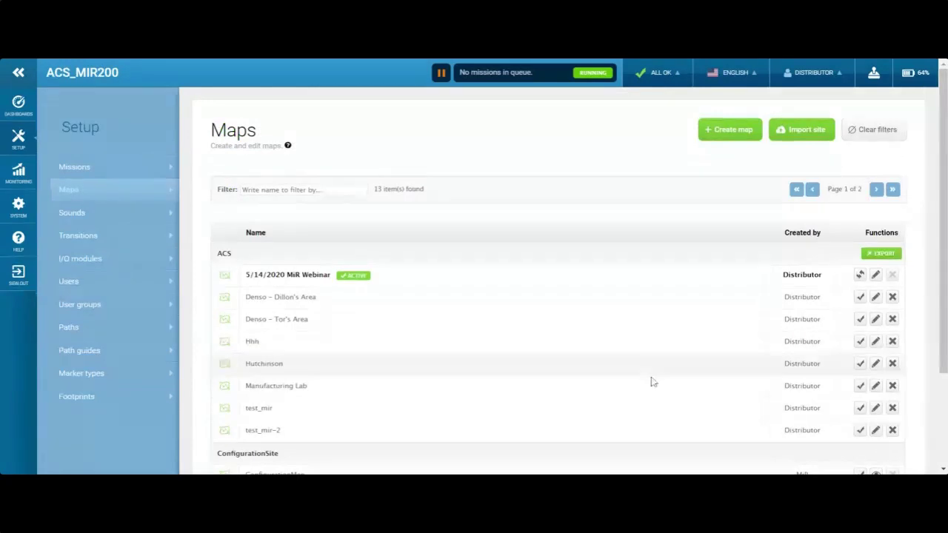
click(860, 386)
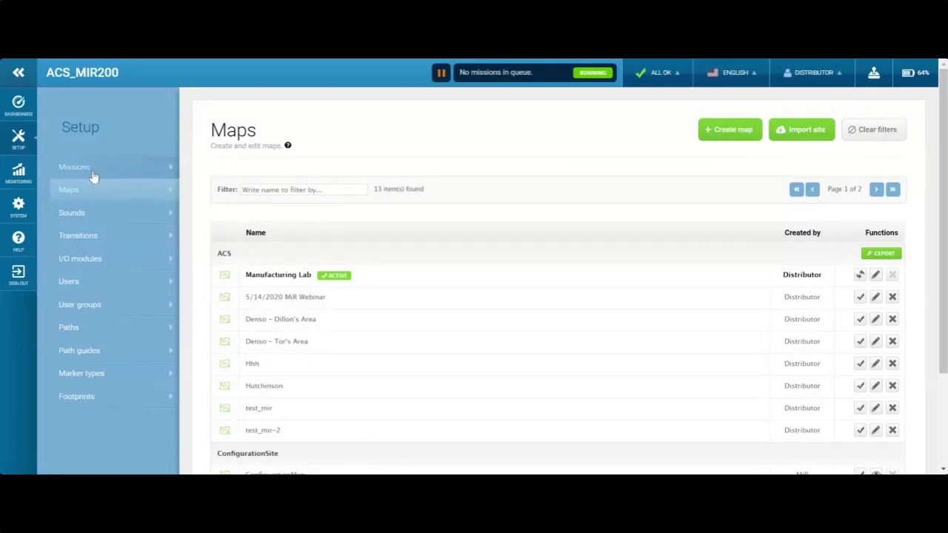
click(876, 274)
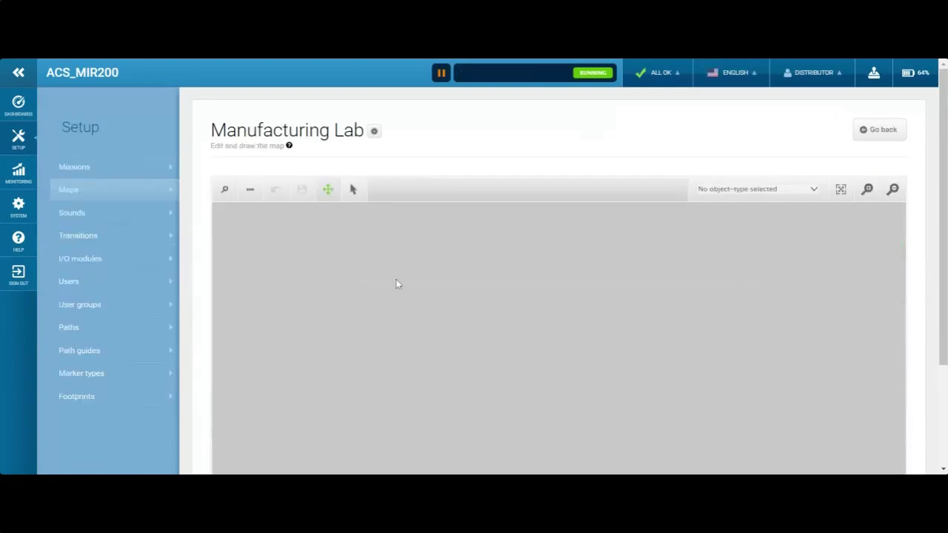
- Set the robot's location on the Manufacturing Lab map at the yellow-green marker near the room's upper-left corner
scroll(194, 276, down, 1)
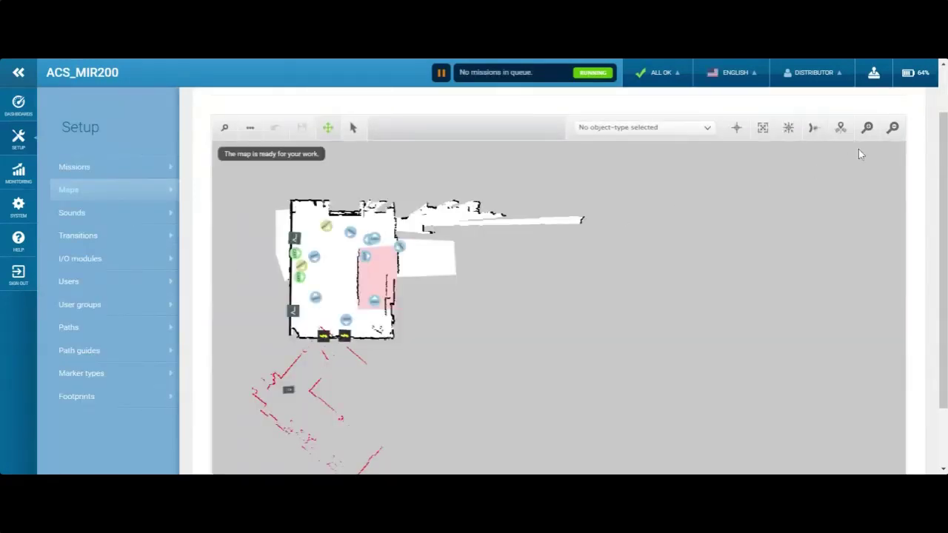
click(840, 127)
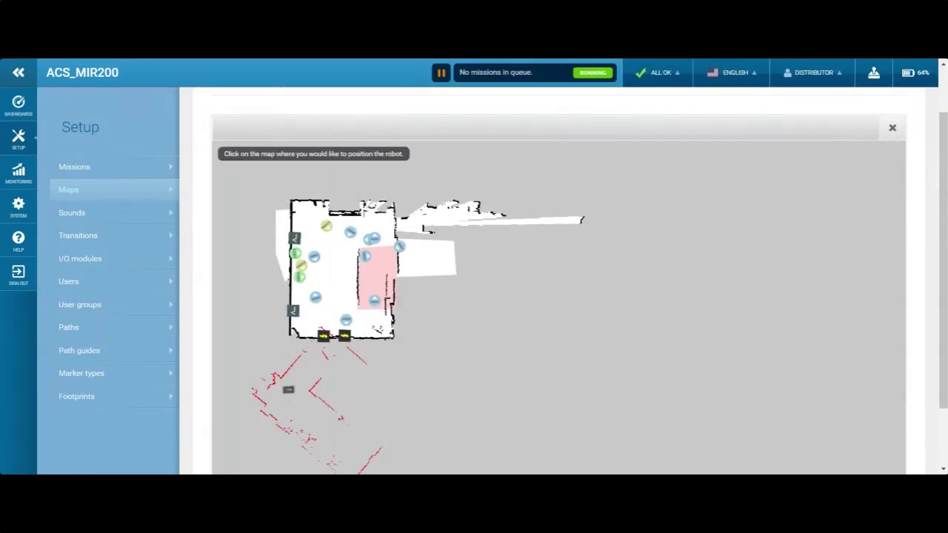
click(321, 231)
click(326, 225)
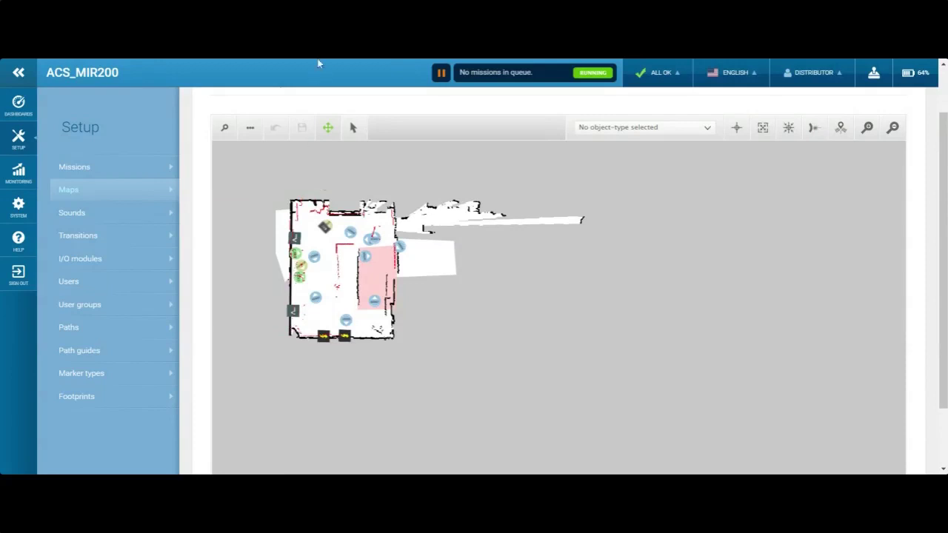
- Open the Default Dashboard and review the robot's status details and the Manufacturing Lab map
click(17, 109)
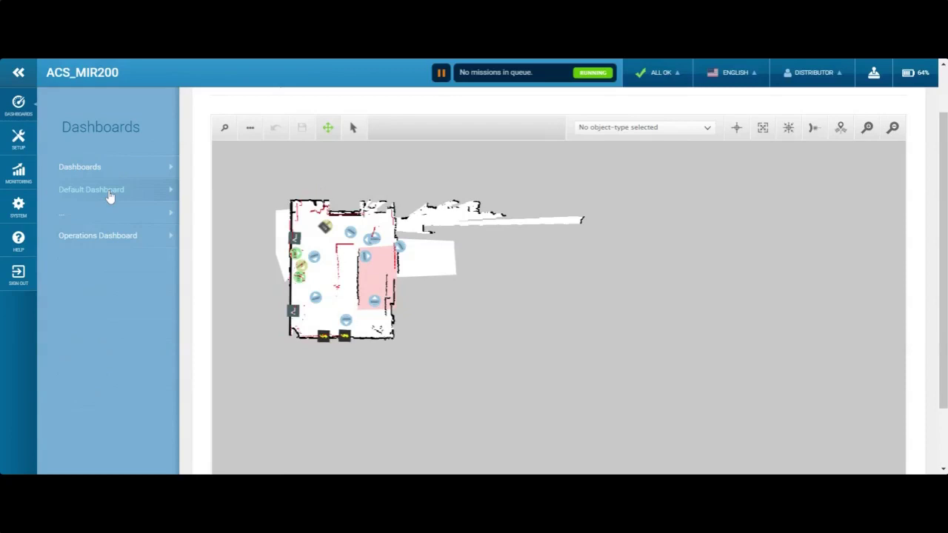
click(109, 193)
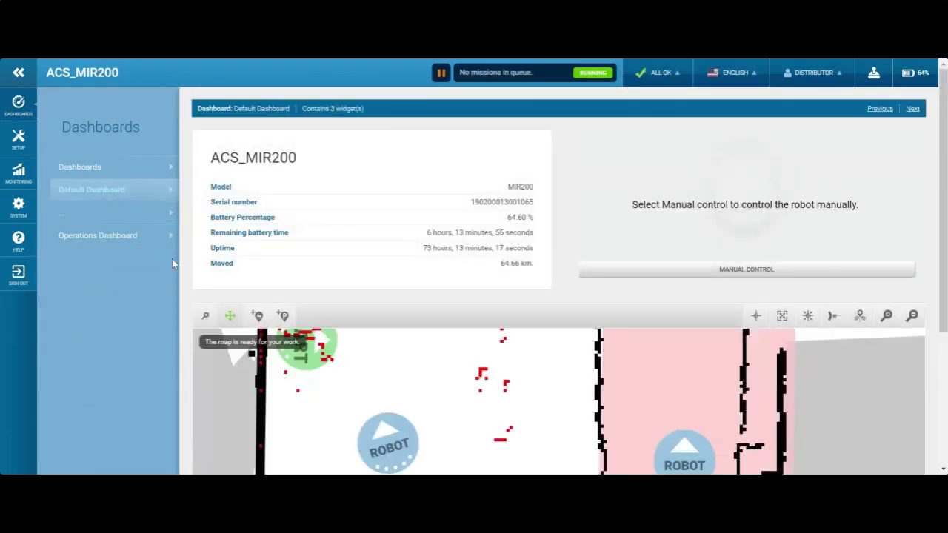
scroll(171, 261, down, 1)
scroll(398, 374, down, 4)
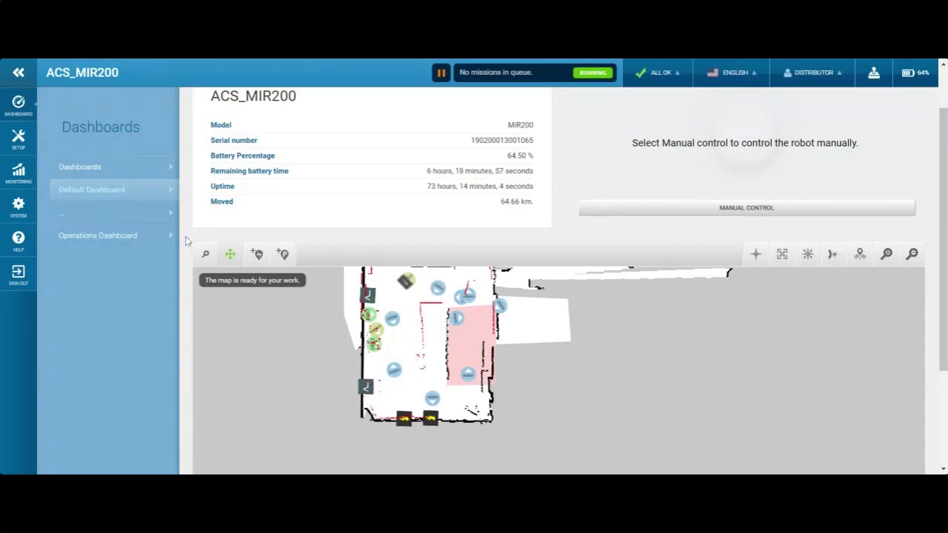
scroll(187, 241, up, 1)
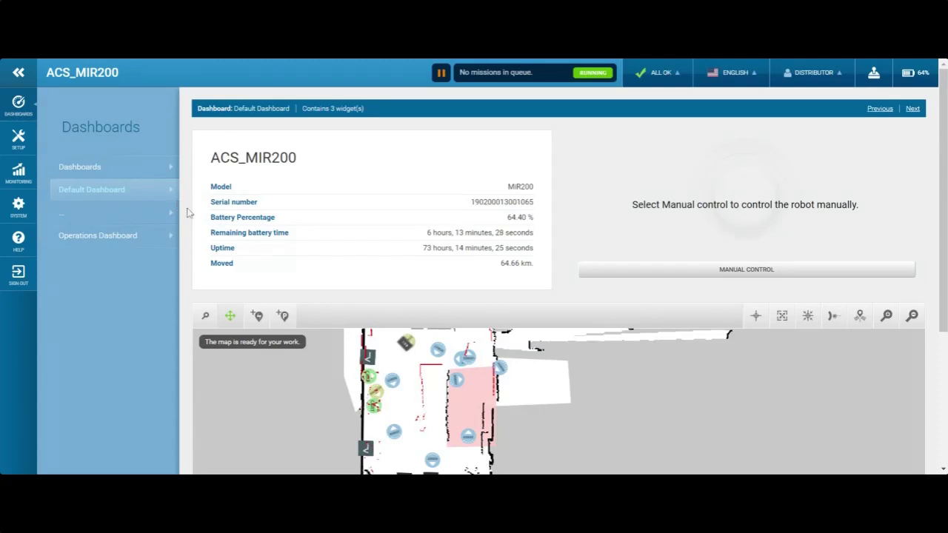
scroll(187, 214, down, 2)
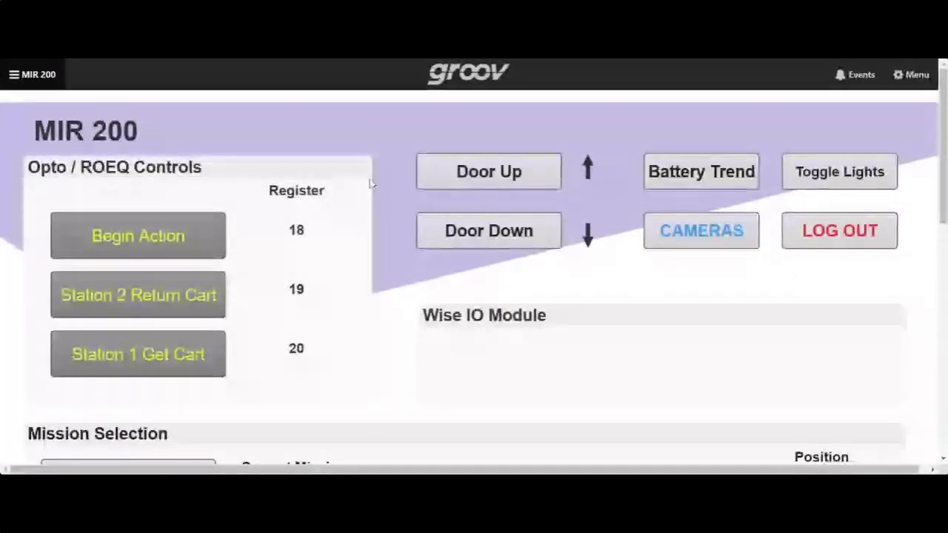
- Switch to the groov MIR 200 page, examine the battery trend from 11 May onward, and return to the main page
scroll(374, 189, down, 2)
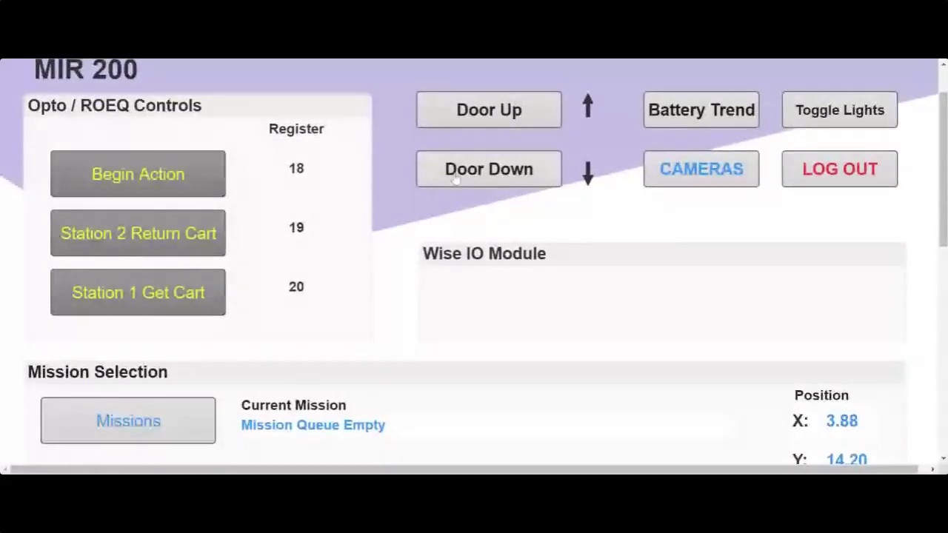
click(698, 112)
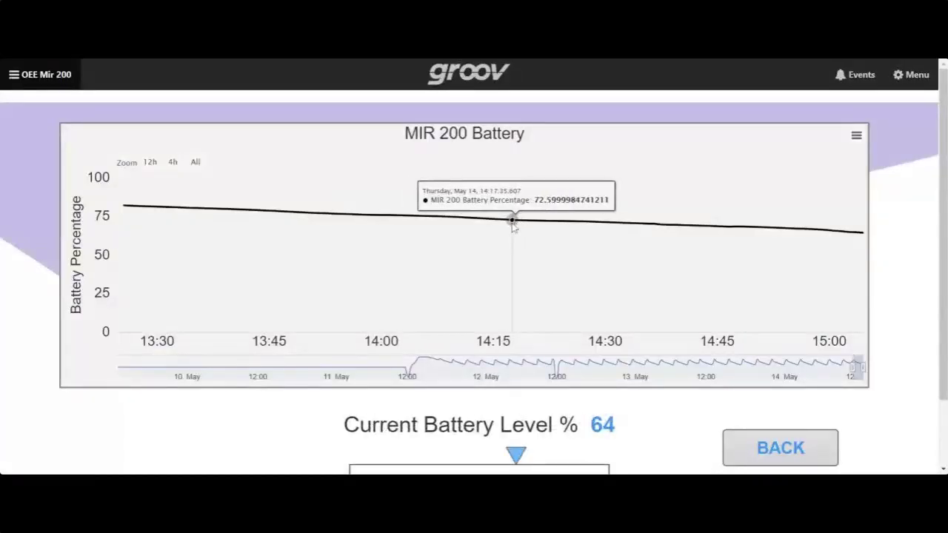
drag(854, 366, 399, 360)
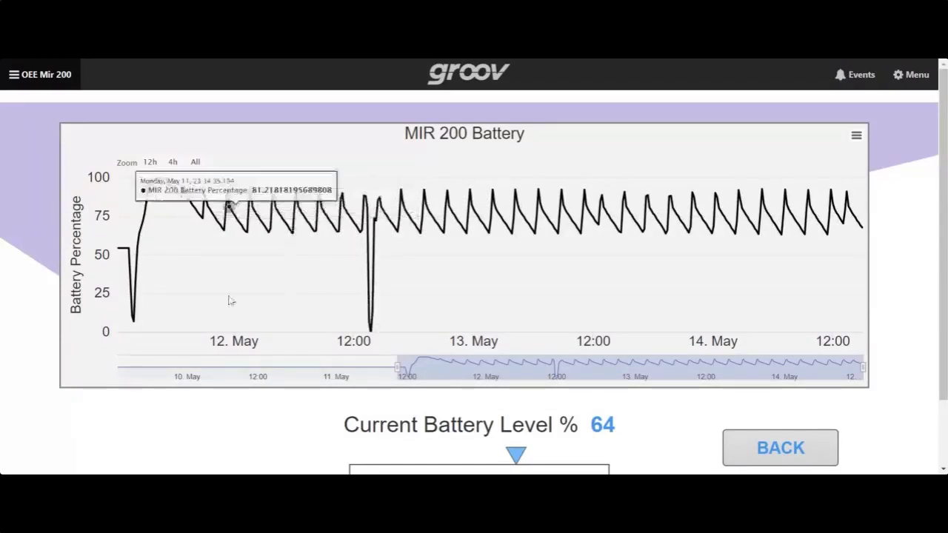
drag(398, 367, 342, 367)
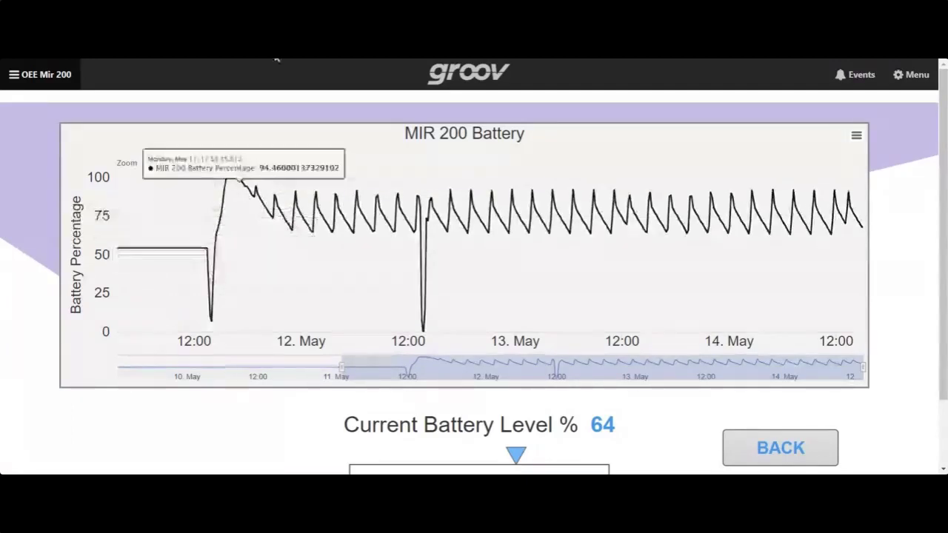
scroll(269, 319, down, 2)
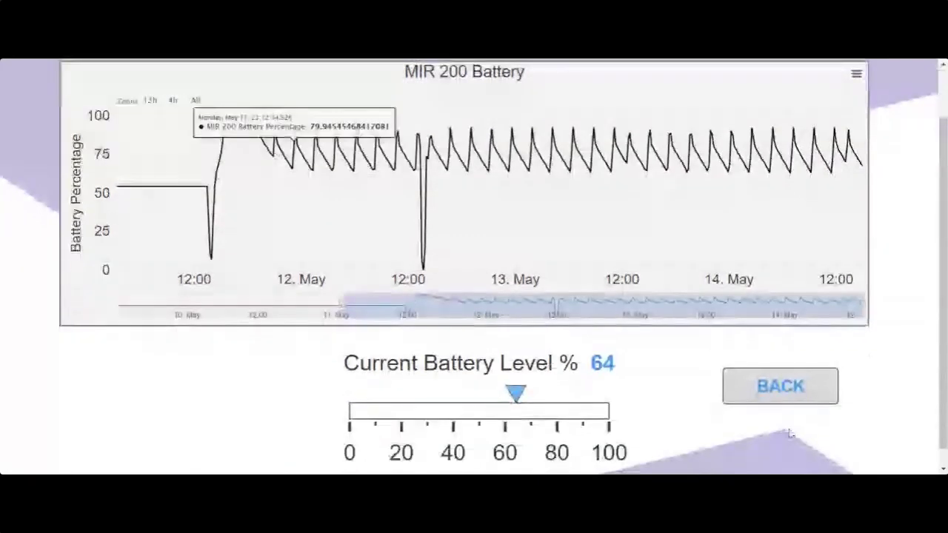
click(770, 393)
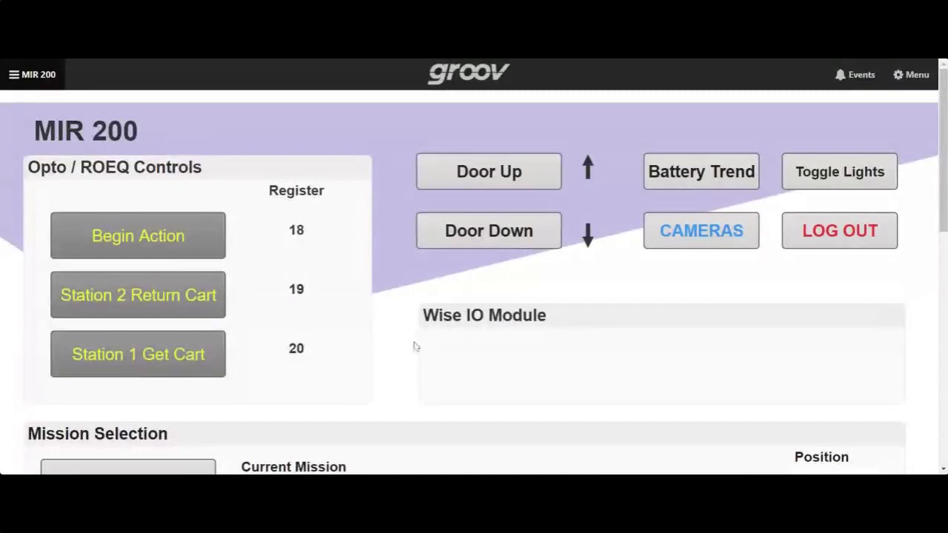
- Open the mission list, select the OPTO_charge mission, and queue it for the robot
scroll(432, 358, down, 4)
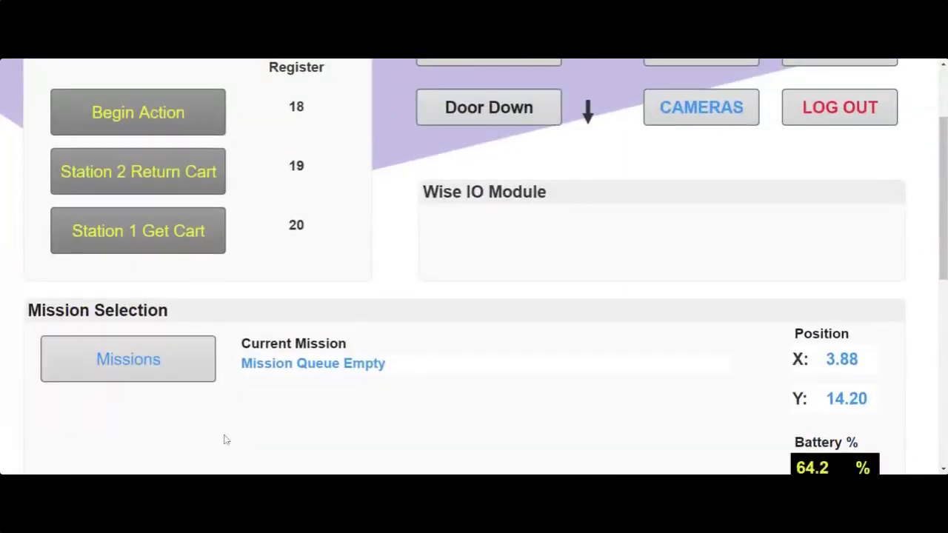
scroll(377, 333, down, 4)
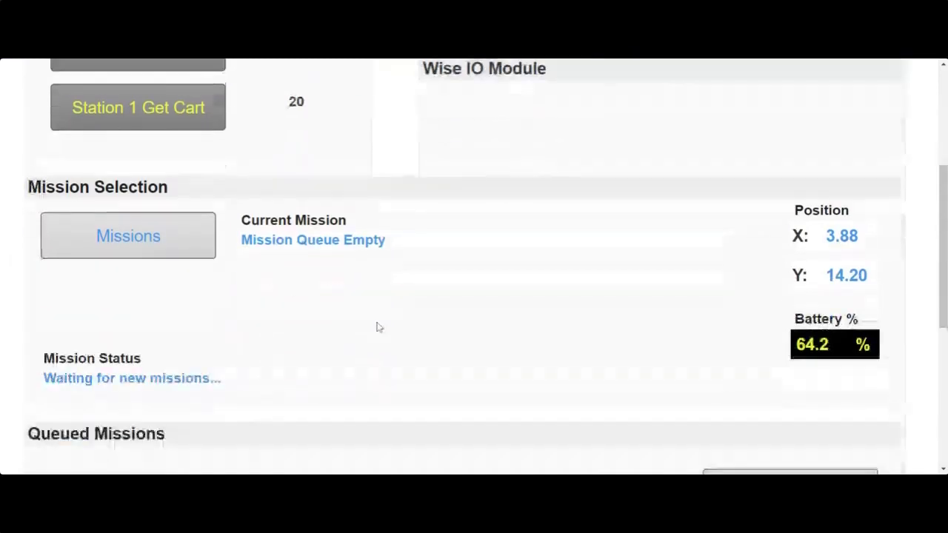
click(149, 237)
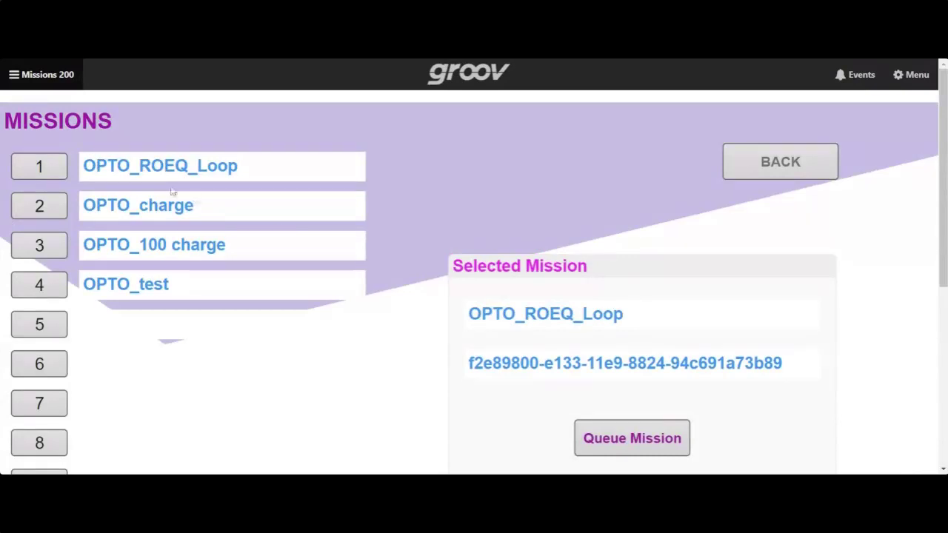
click(48, 211)
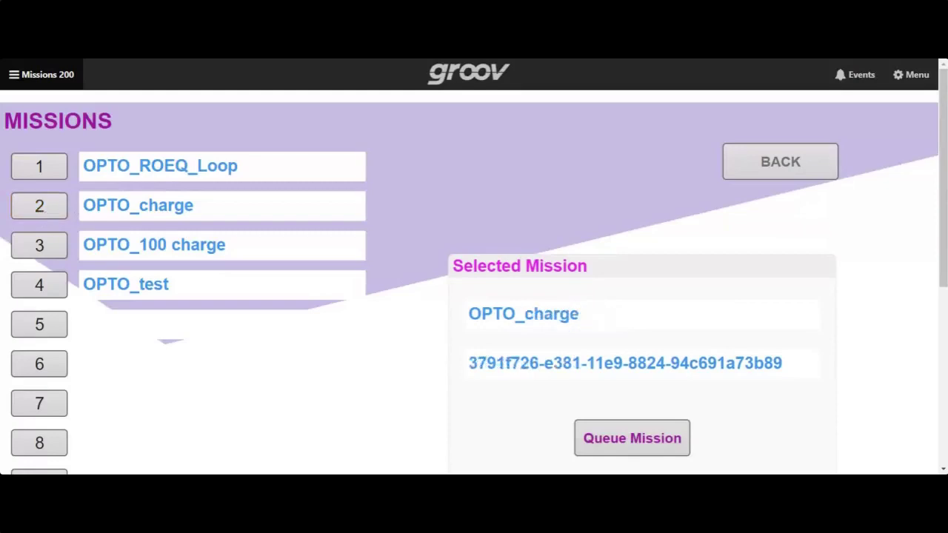
scroll(383, 293, down, 1)
scroll(383, 293, down, 2)
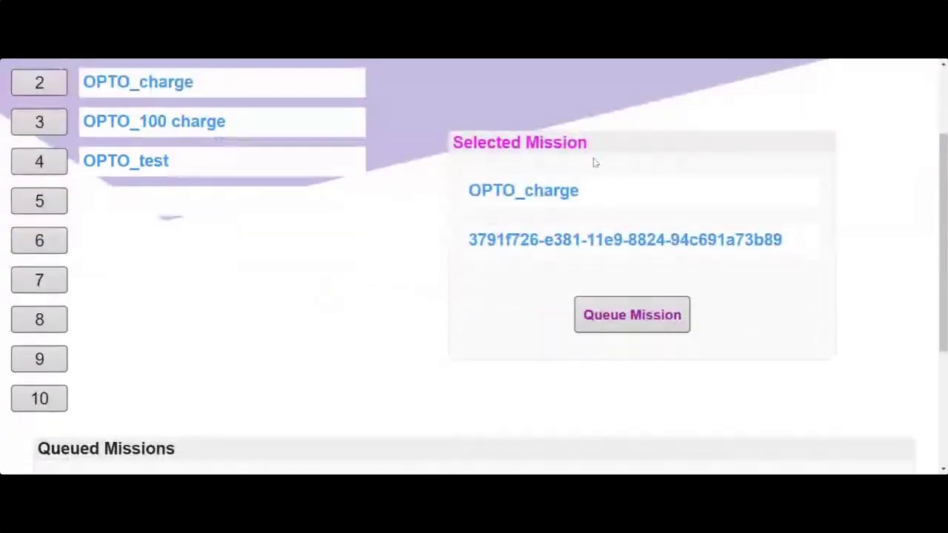
click(641, 319)
scroll(435, 297, down, 3)
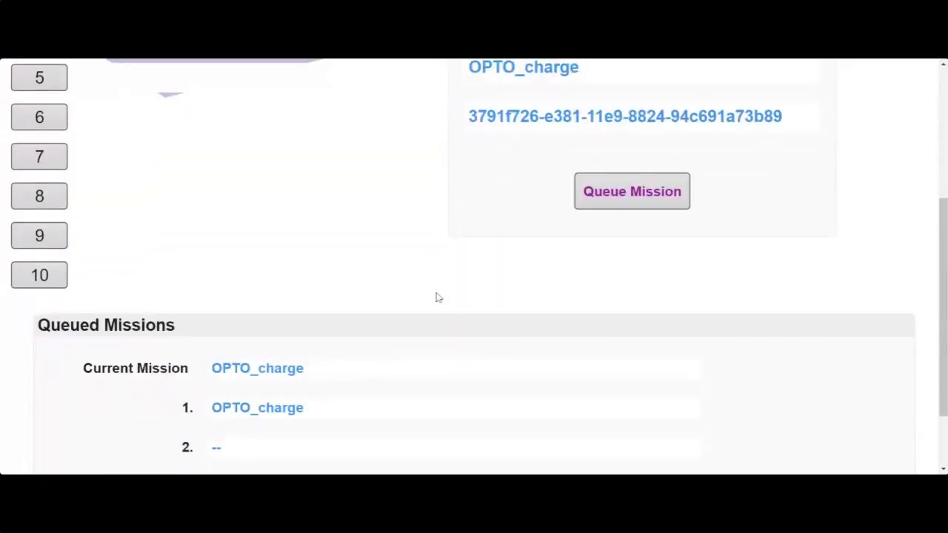
- Return to the MIR 200 main page and check the current mission, the robot's position and its battery level
scroll(438, 295, up, 5)
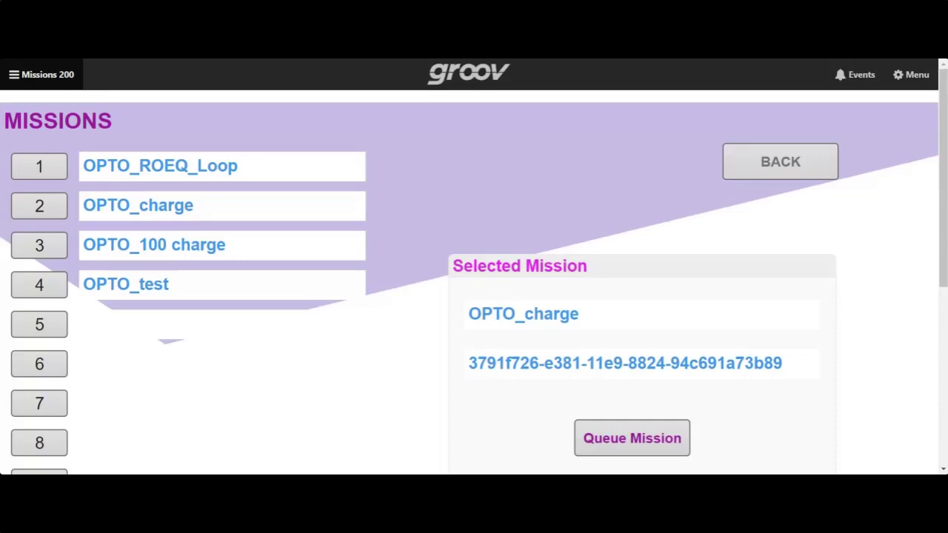
click(752, 165)
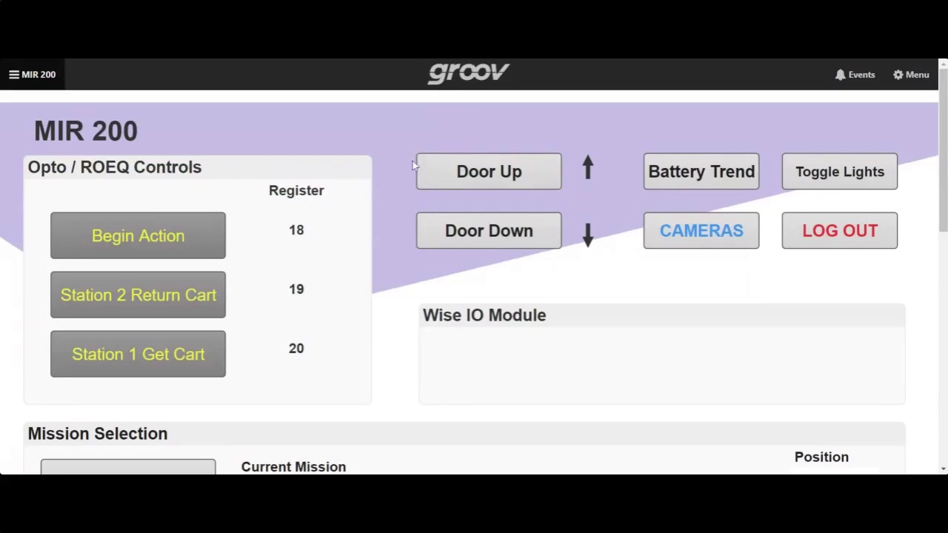
scroll(412, 171, down, 2)
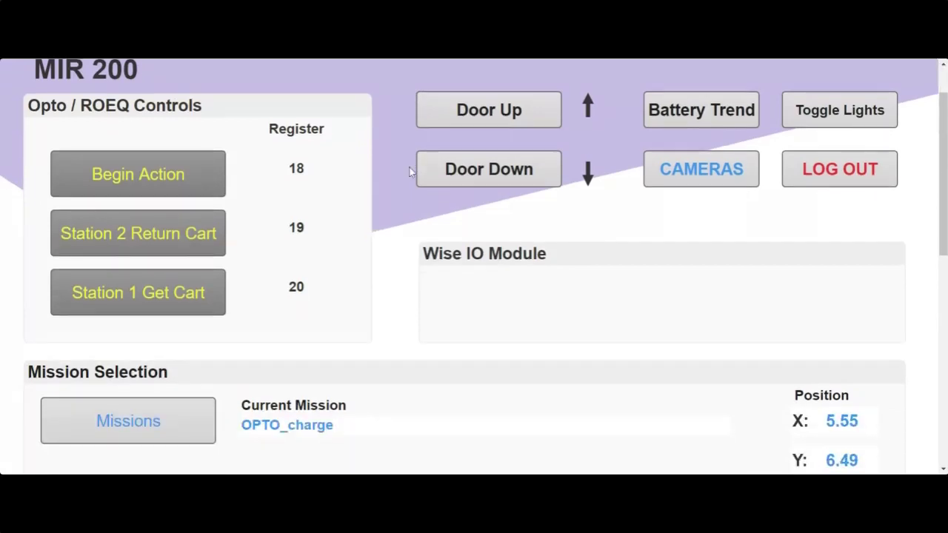
scroll(407, 173, up, 2)
scroll(397, 173, down, 2)
scroll(377, 157, down, 1)
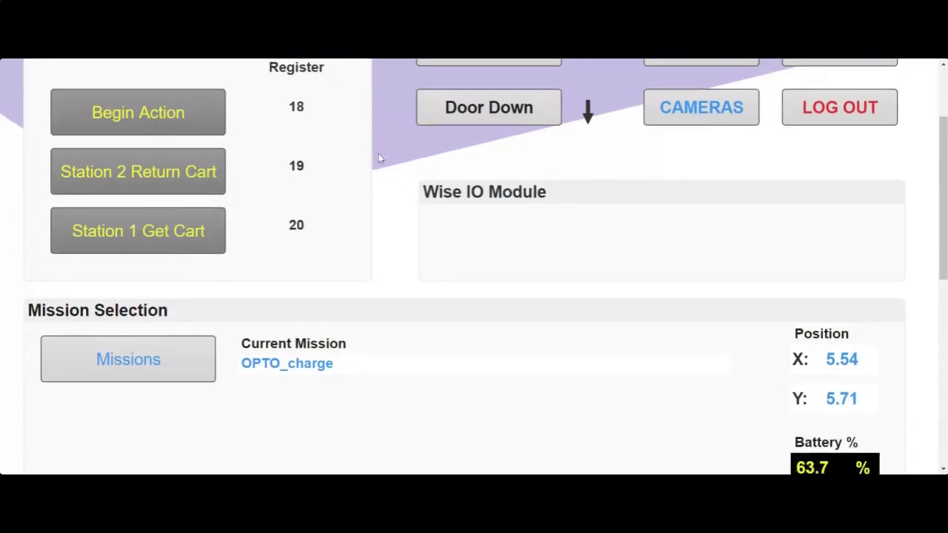
- Open the robot's camera page to view the Camera 1 and Camera 2 feeds
scroll(379, 158, up, 2)
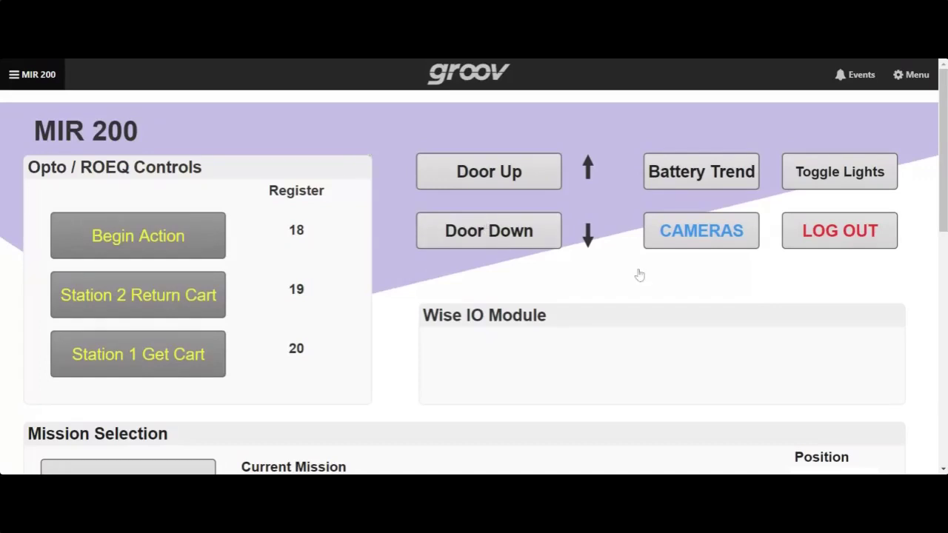
click(709, 243)
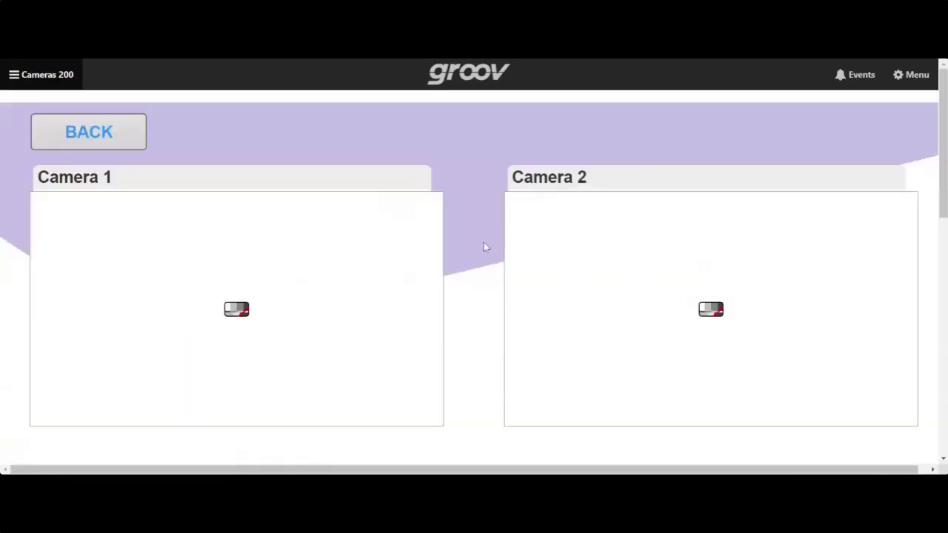